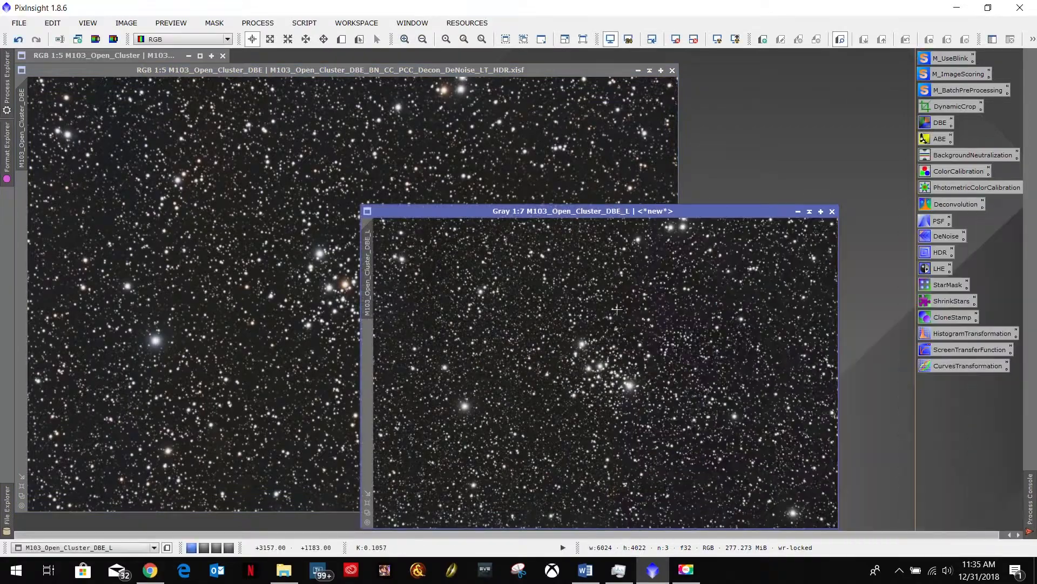
- Enlarge the view of the M103_Open_Cluster_DBE_L luminance image and place its window beside the colour image
left_click_drag(671, 207, 584, 144)
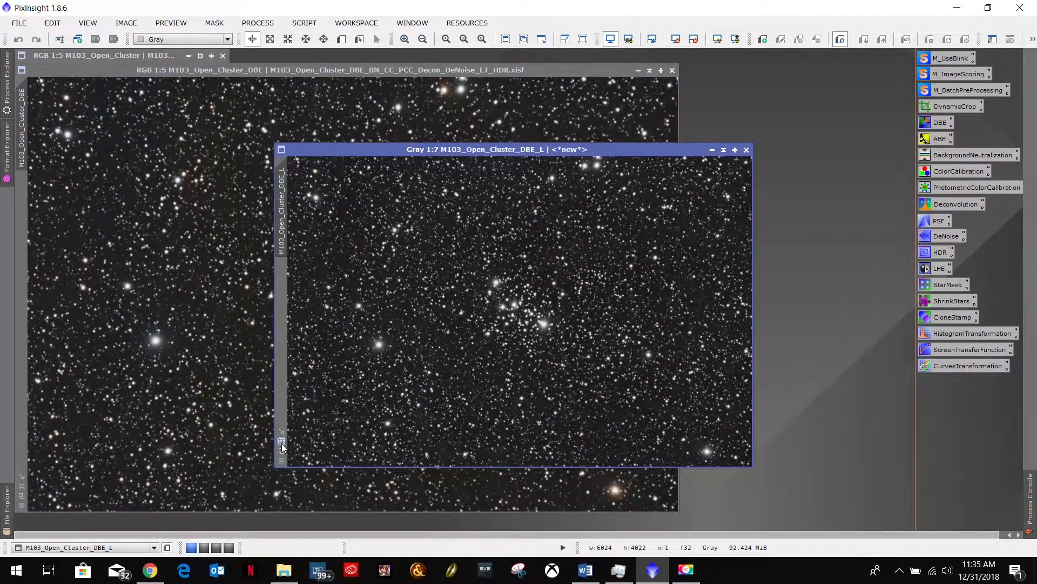
left_click(281, 441)
left_click_drag(445, 96, 429, 66)
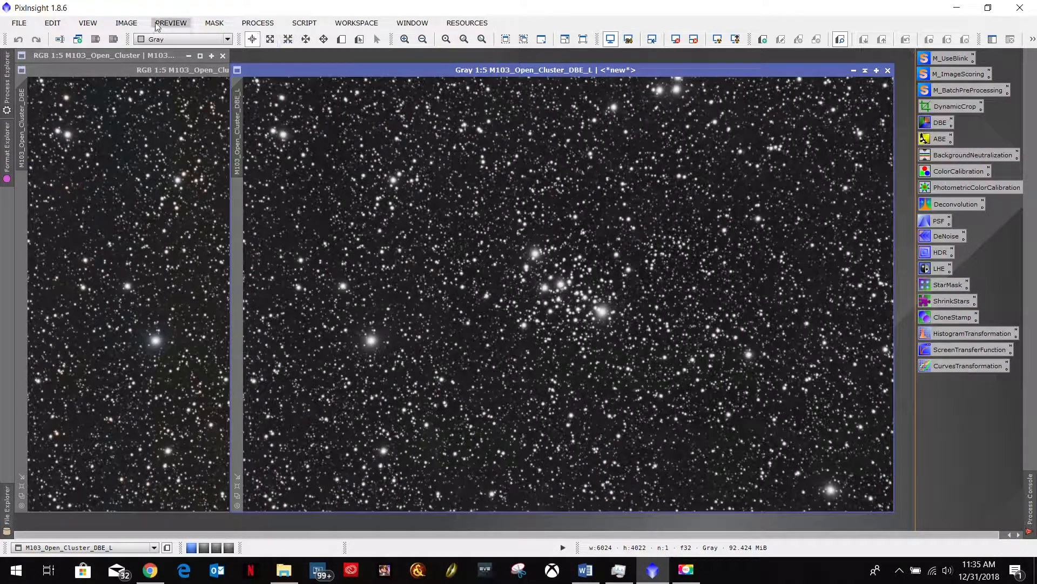
- Look up the available commands for extracting the lightness (CIE L*) component from the M103_Open_Cluster_DBE colour image
left_click(126, 26)
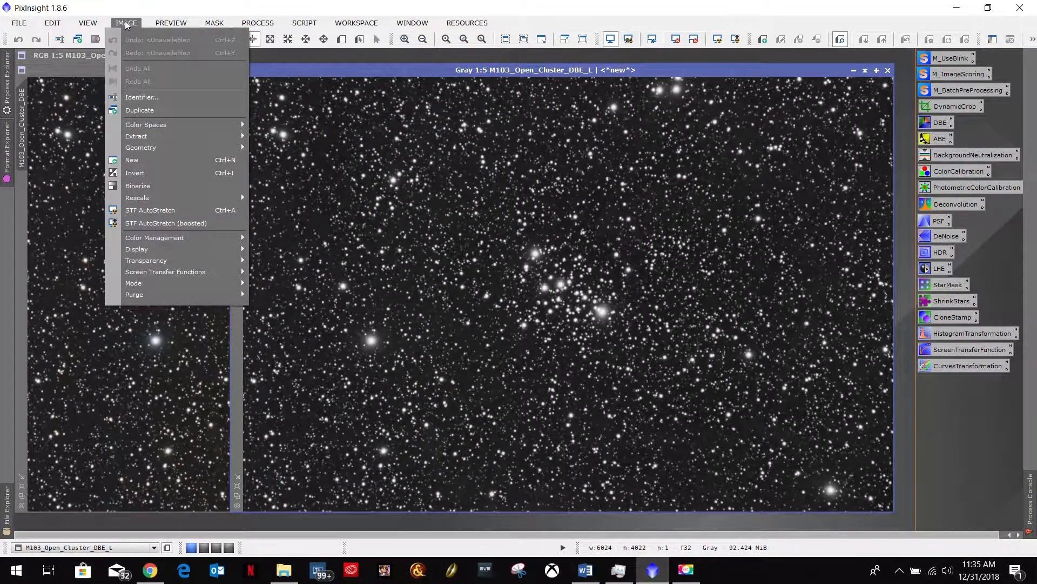
left_click(214, 23)
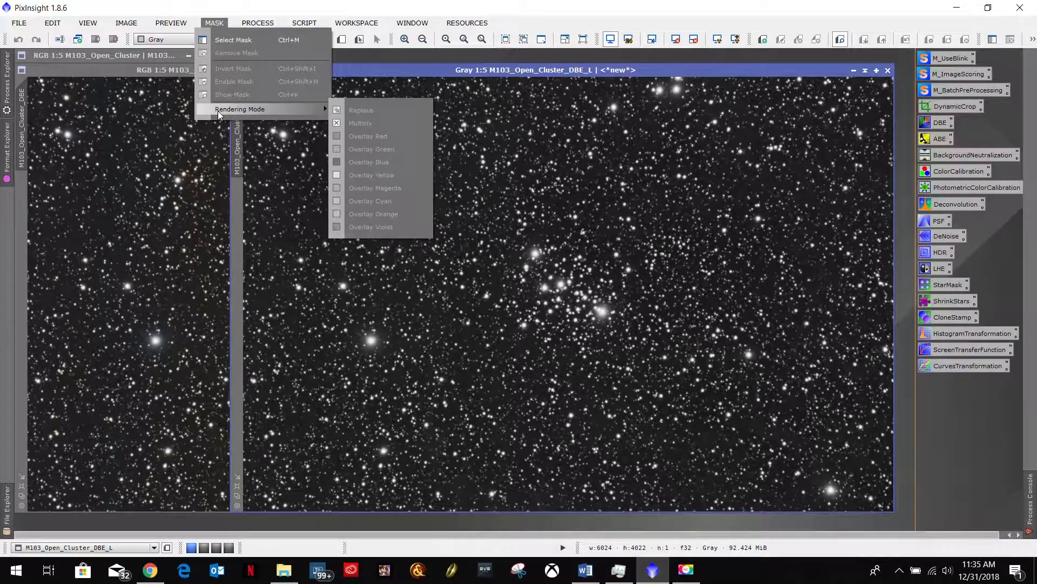
mouse_move(156, 21)
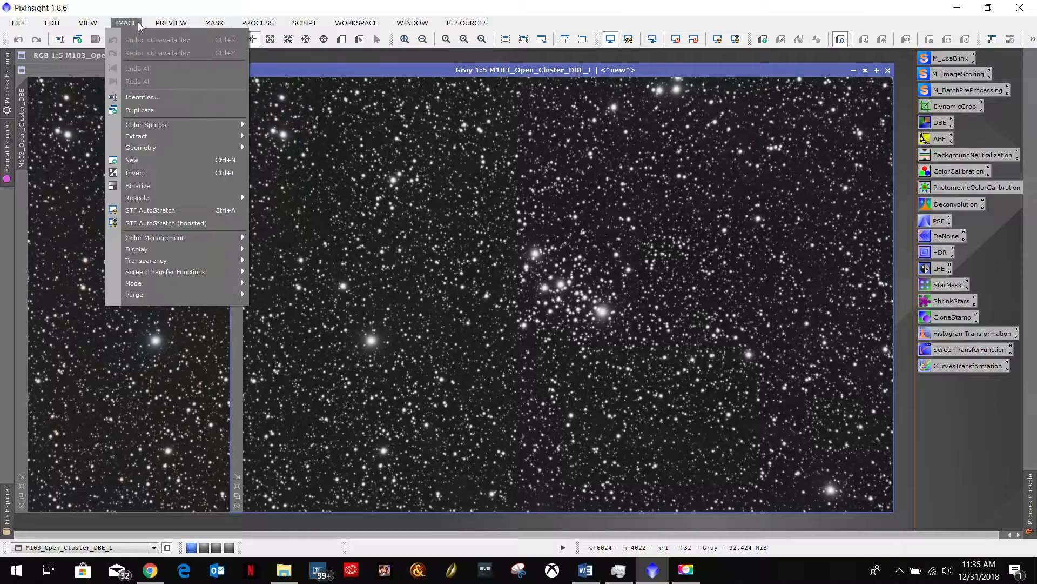
mouse_move(153, 138)
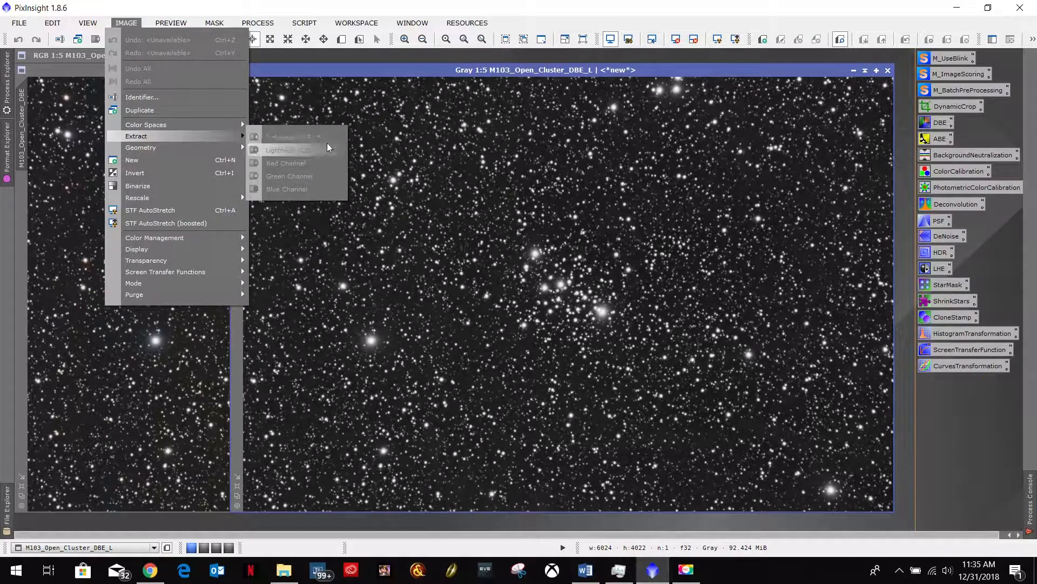
left_click(102, 69)
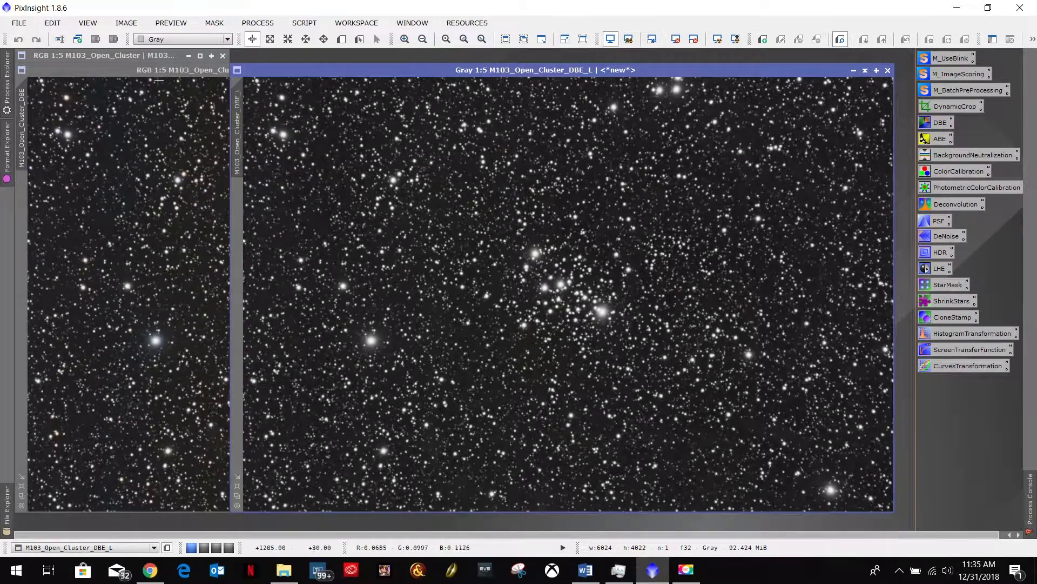
left_click(128, 23)
mouse_move(158, 136)
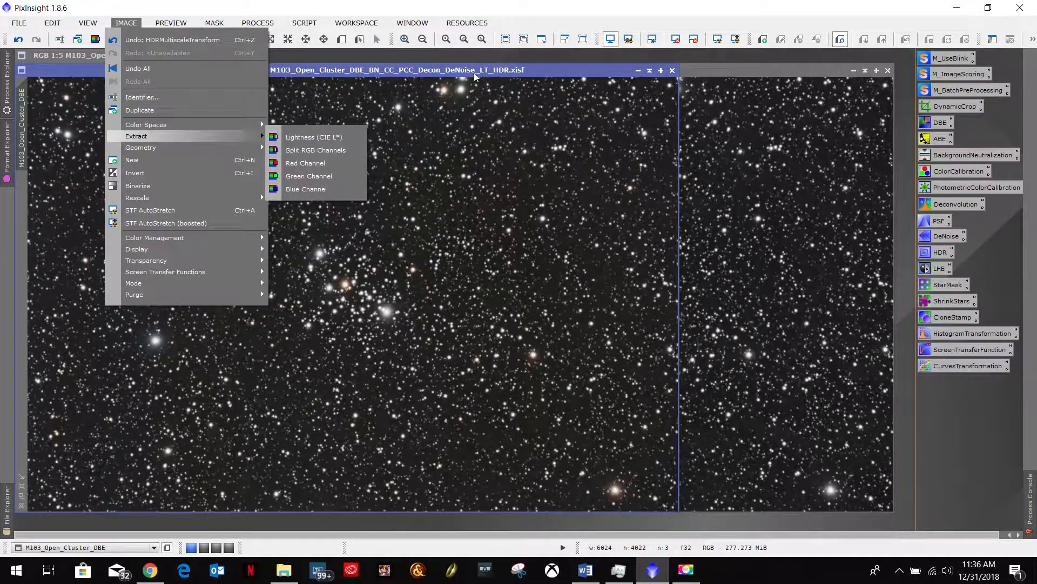
left_click(394, 75)
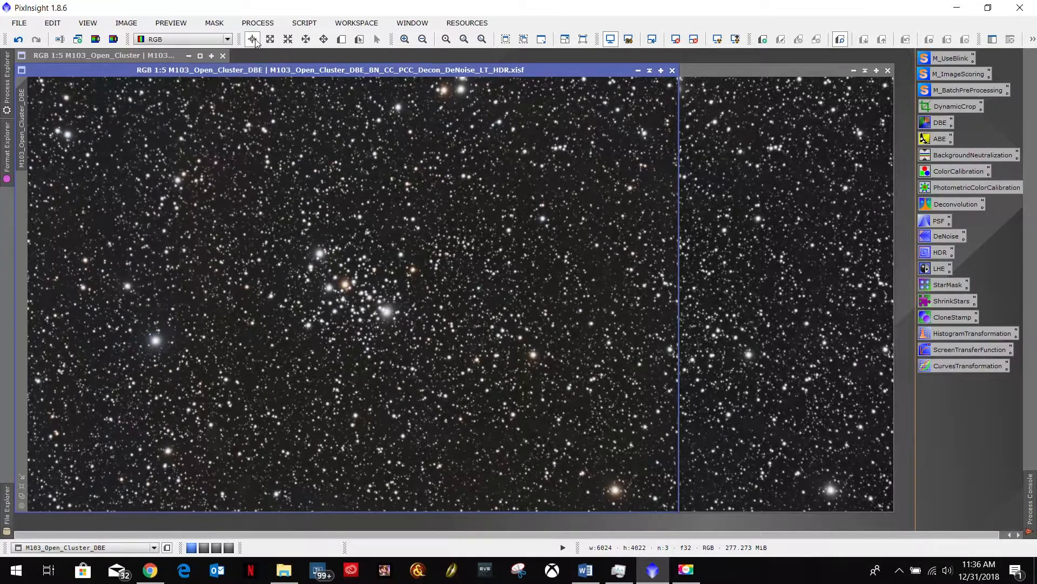
left_click(96, 40)
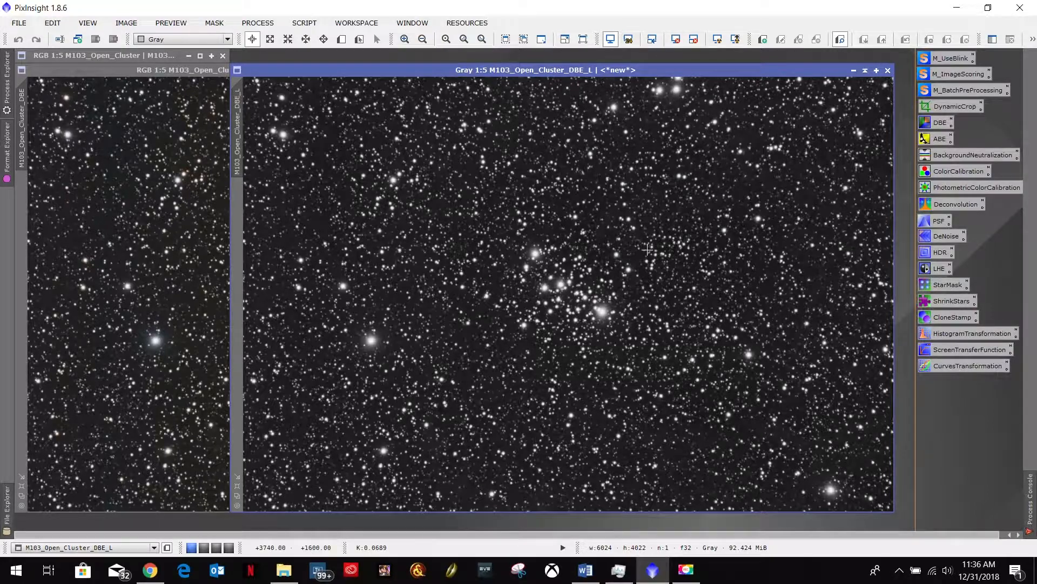
- Switch to the Word workflow notes and review the luminance mask instruction under Detailing and Sharpening
left_click(585, 570)
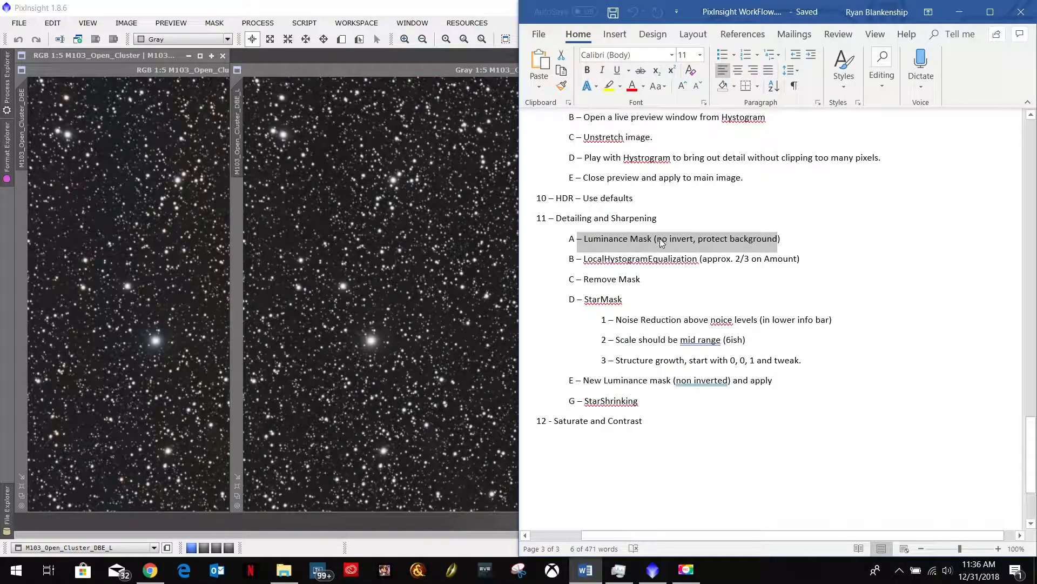
left_click(627, 238)
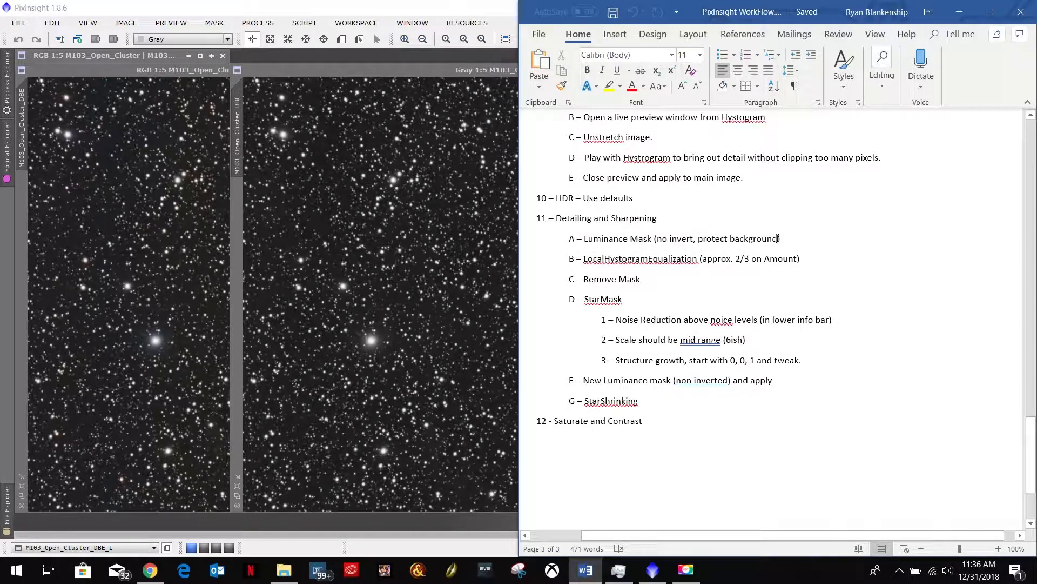
left_click_drag(732, 241, 656, 239)
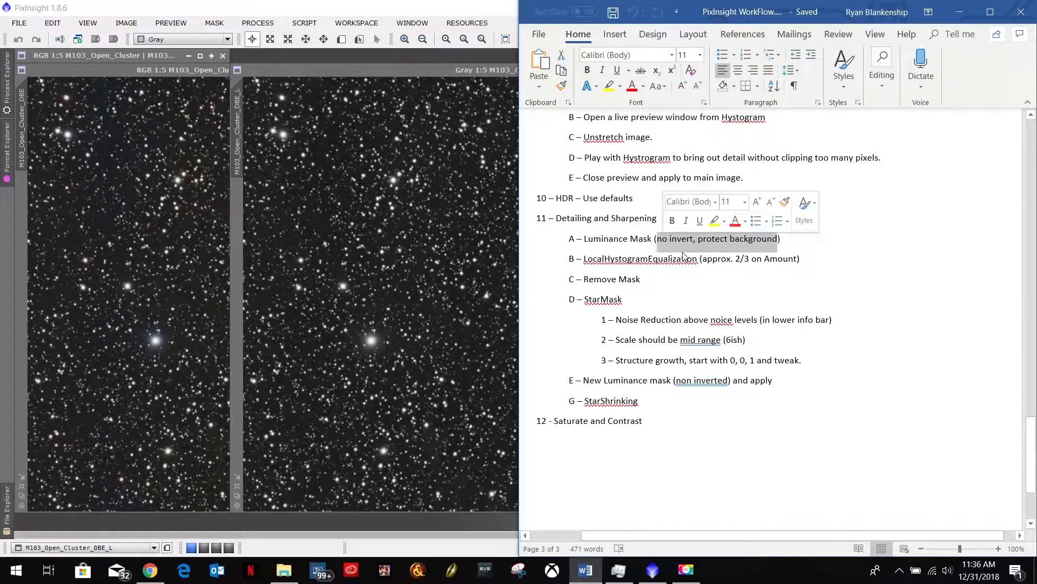
left_click(423, 68)
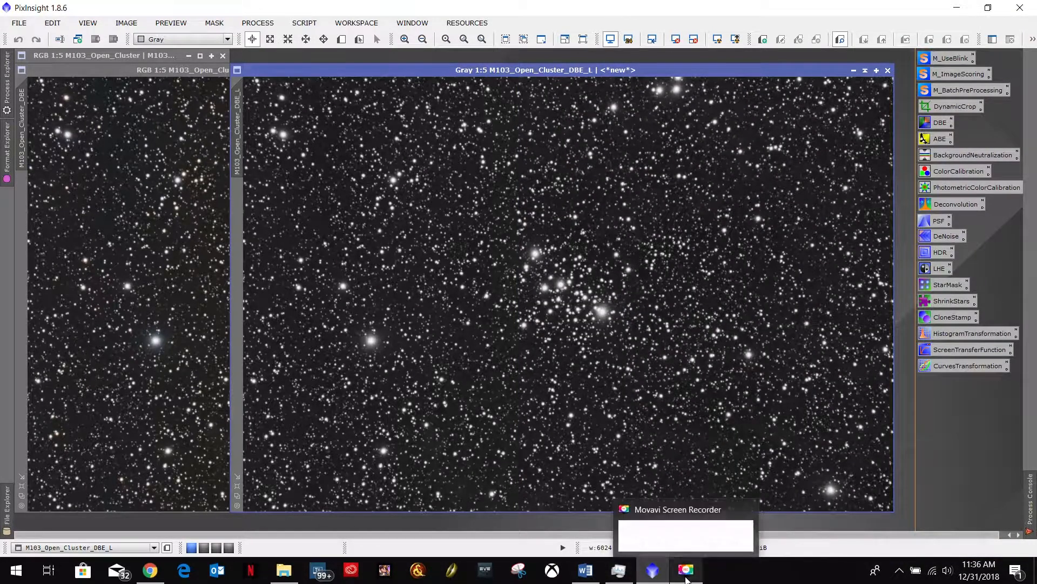
left_click(593, 574)
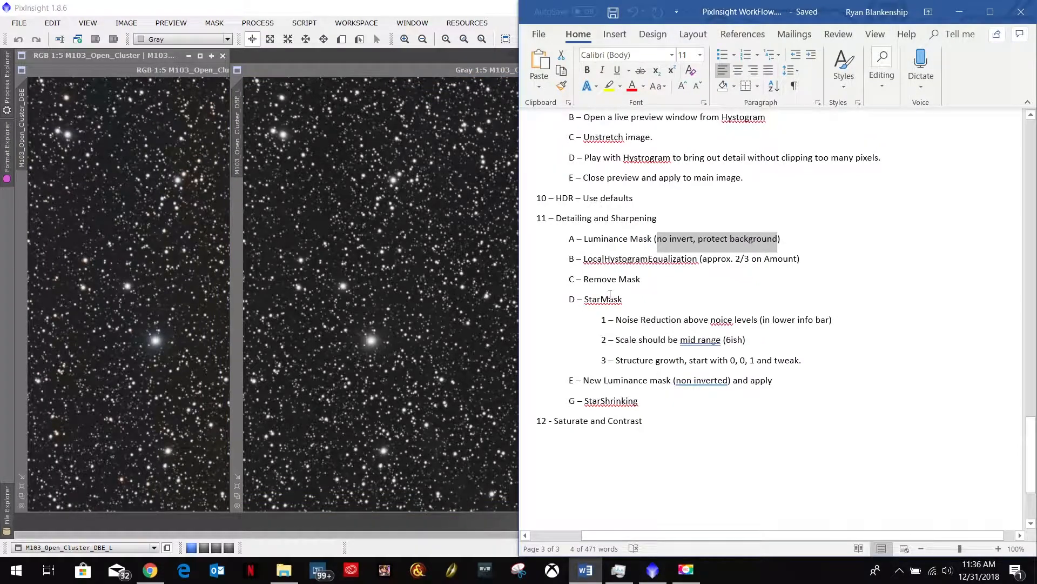
left_click(384, 70)
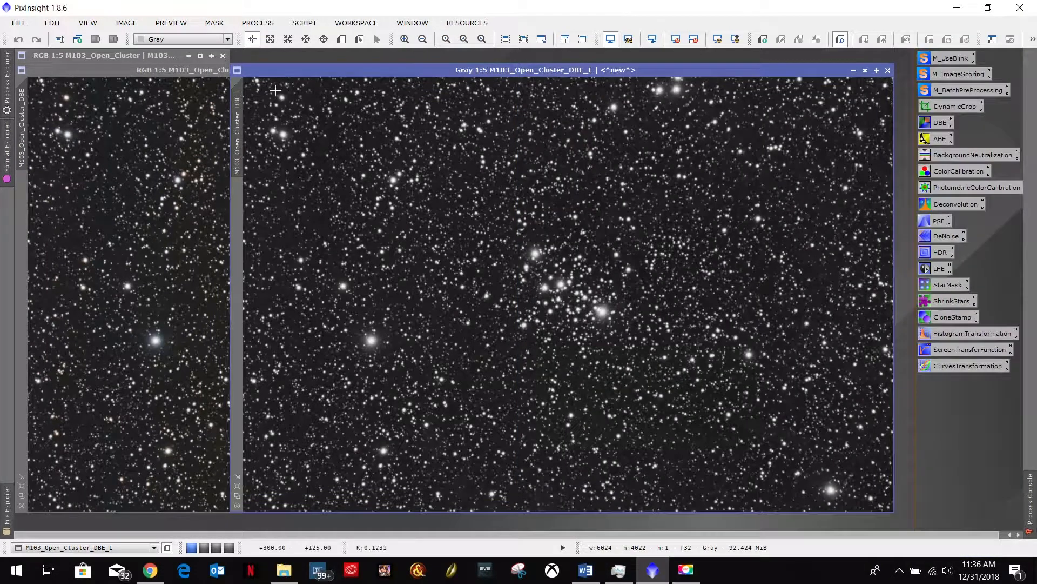
- Apply M103_Open_Cluster_DBE_L as the mask of the M103_Open_Cluster_DBE image and iconize the mask's window above it
mouse_move(237, 132)
left_mouse_down()
mouse_move(233, 162)
mouse_move(66, 204)
mouse_move(20, 248)
left_mouse_up()
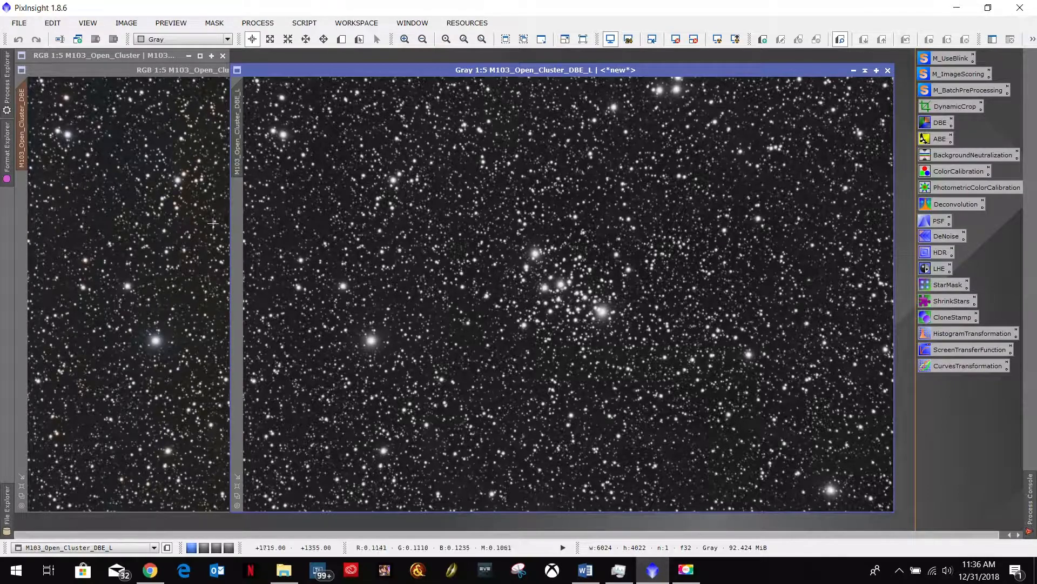
left_click(854, 70)
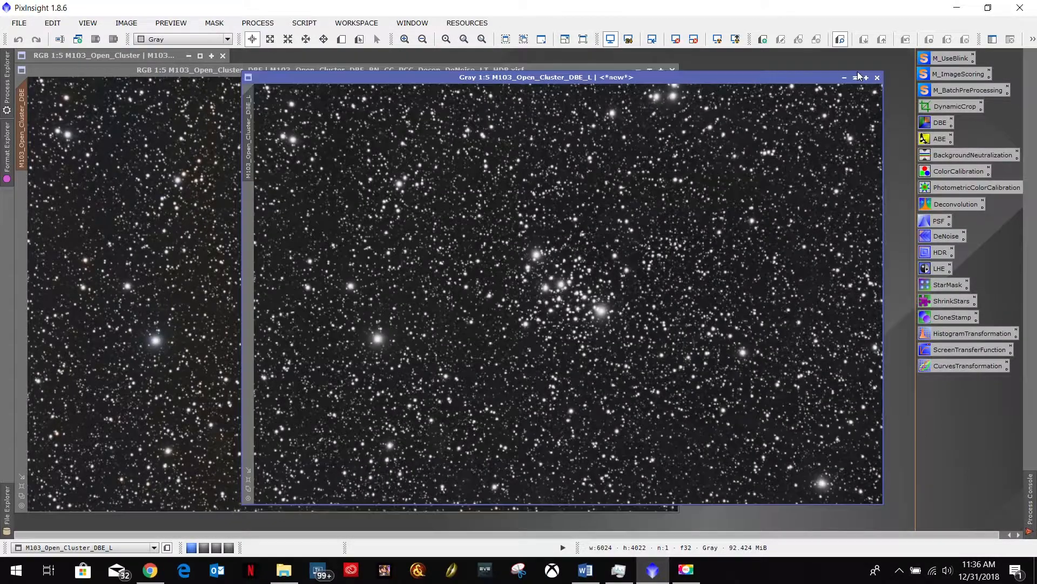
left_click_drag(613, 300, 281, 57)
- Temporarily show the mask overlay on the colour image to examine its coverage around the cluster's stars
left_click(216, 22)
left_click(232, 93)
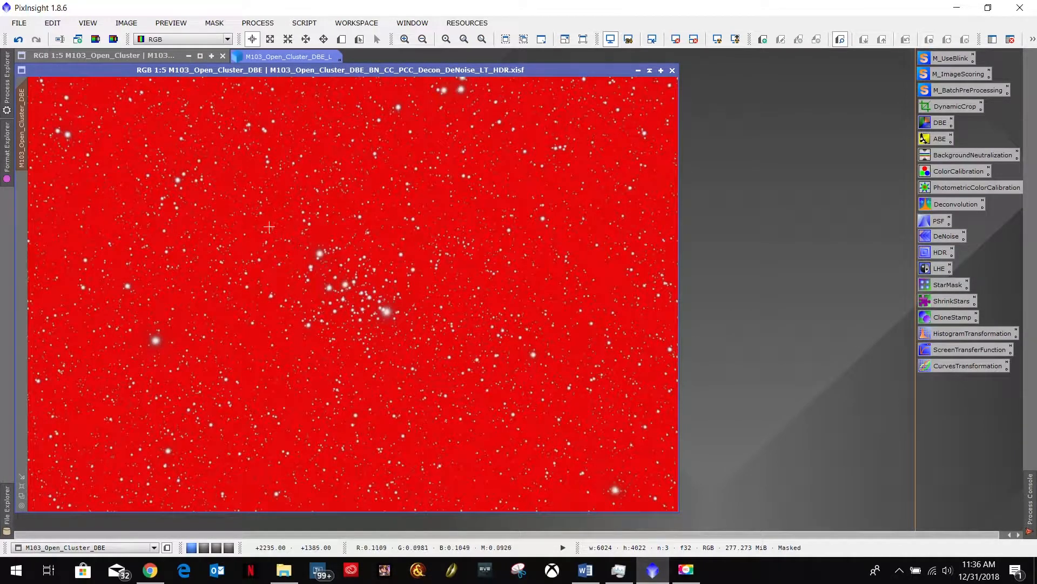
scroll(267, 228, "up", 5)
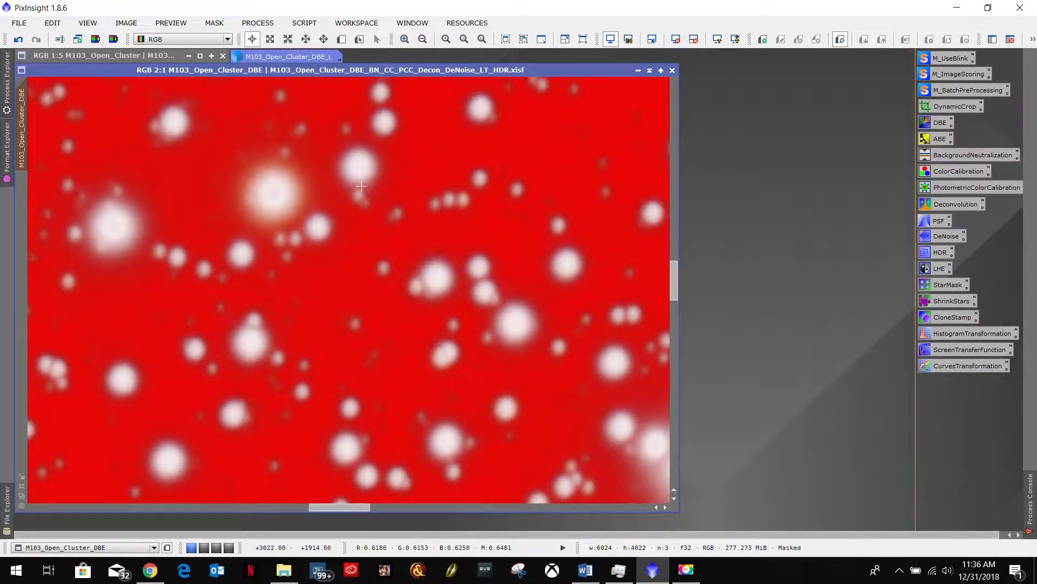
scroll(361, 186, "down", 3)
scroll(365, 194, "up", 5)
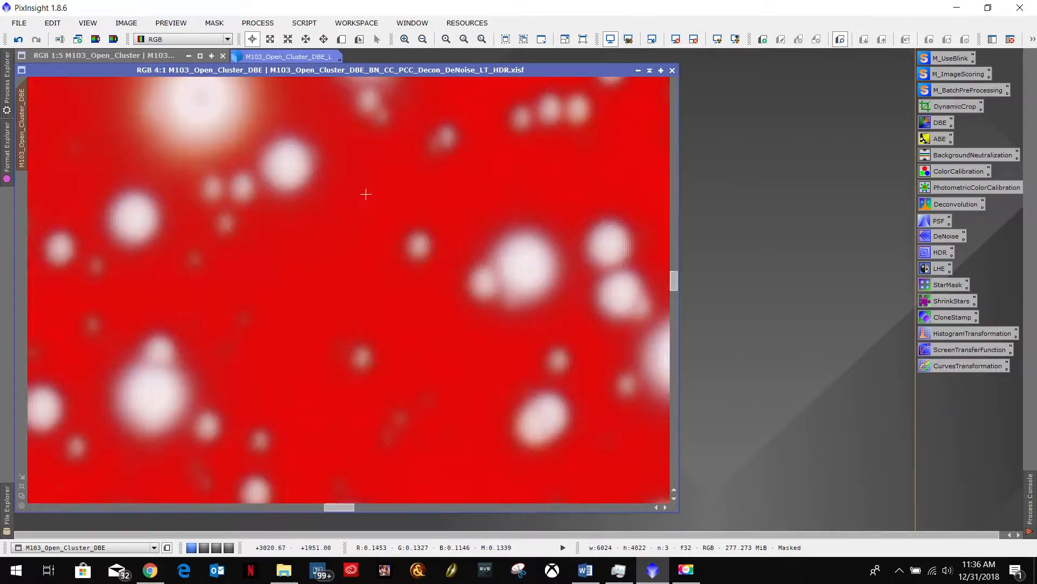
scroll(366, 194, "down", 8)
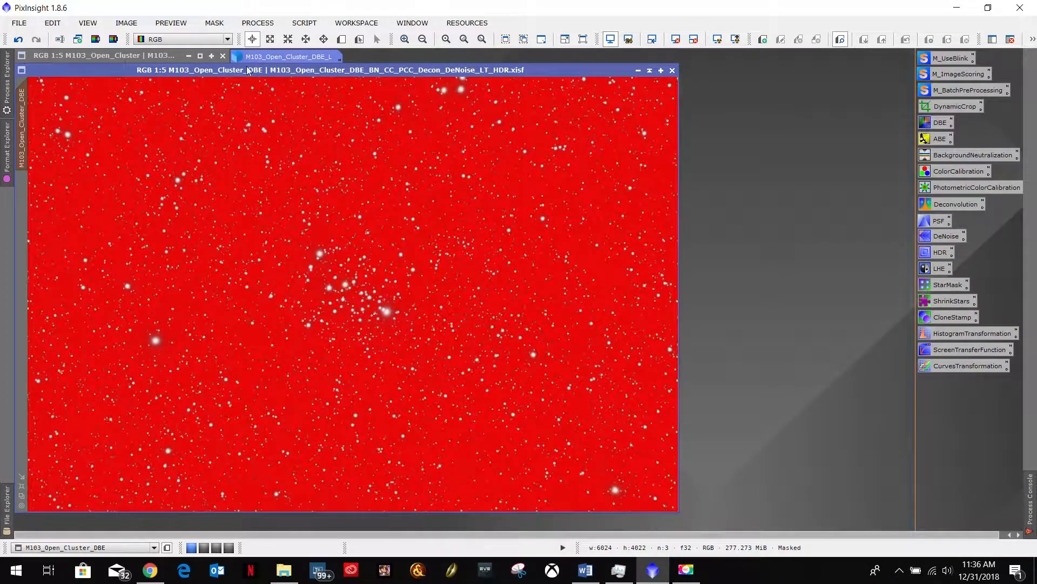
left_click(214, 23)
left_click(226, 95)
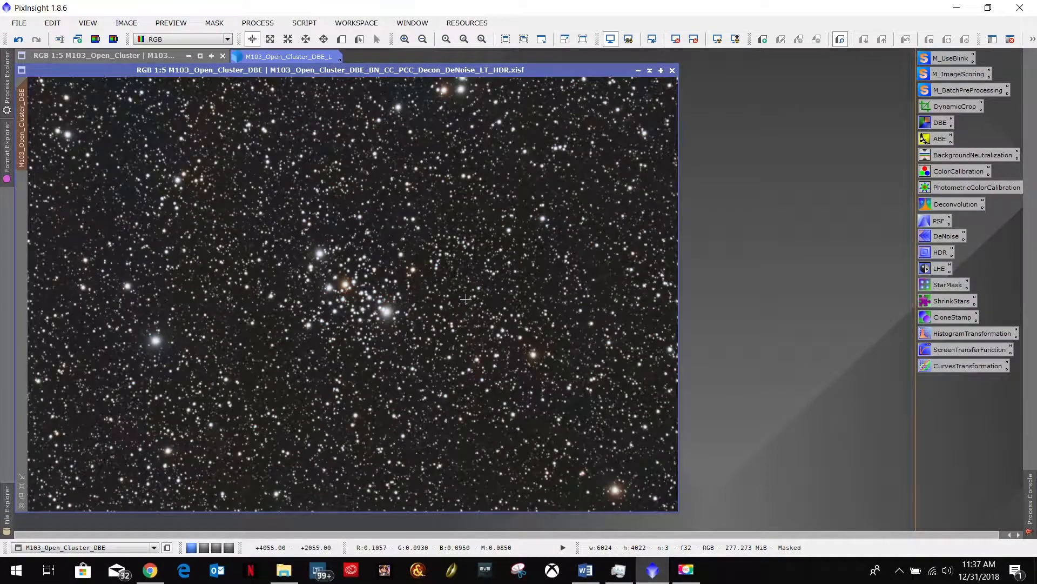
- Check the Word notes for the sharpening step following the luminance mask and open the LocalHistogramEqualization process in PixInsight
left_click(585, 570)
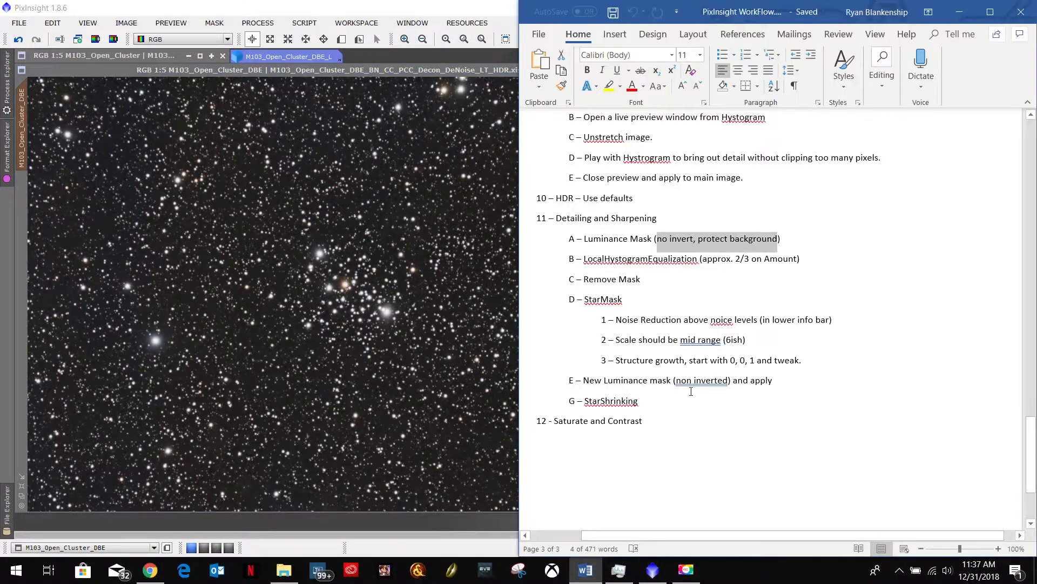
left_click_drag(587, 258, 698, 259)
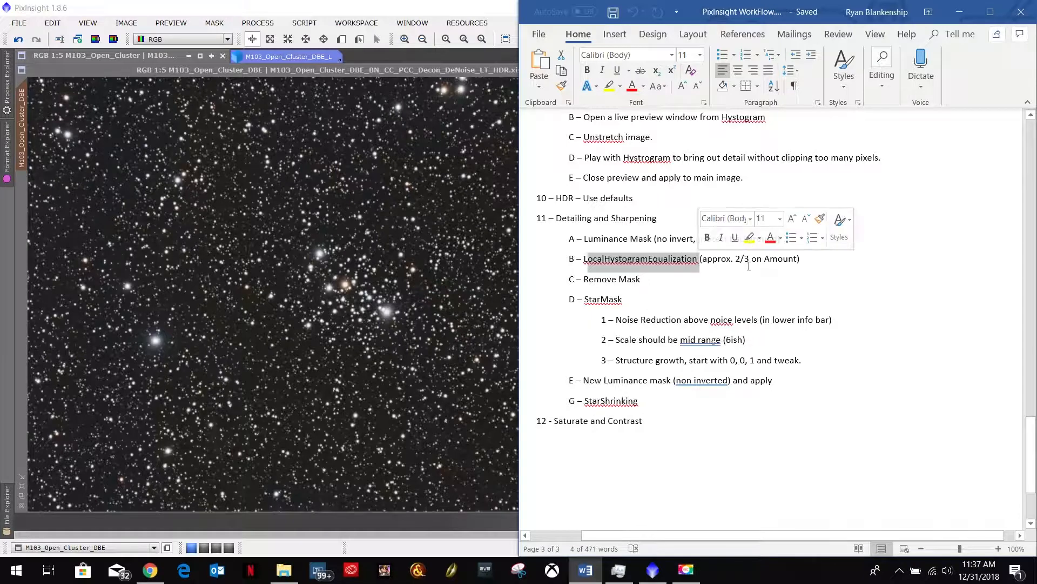
left_click(494, 69)
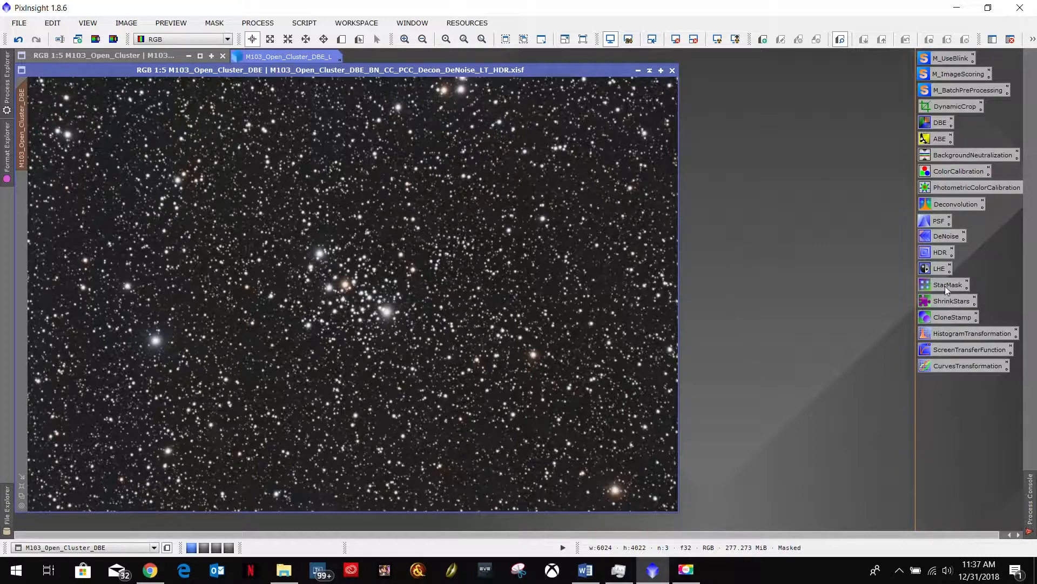
left_click(939, 271)
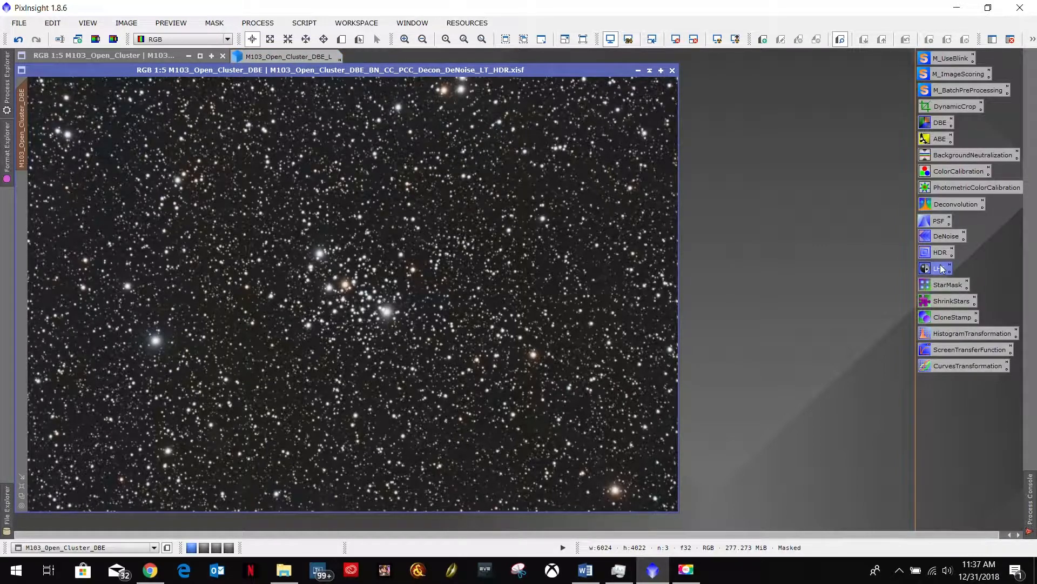
double_click(941, 268)
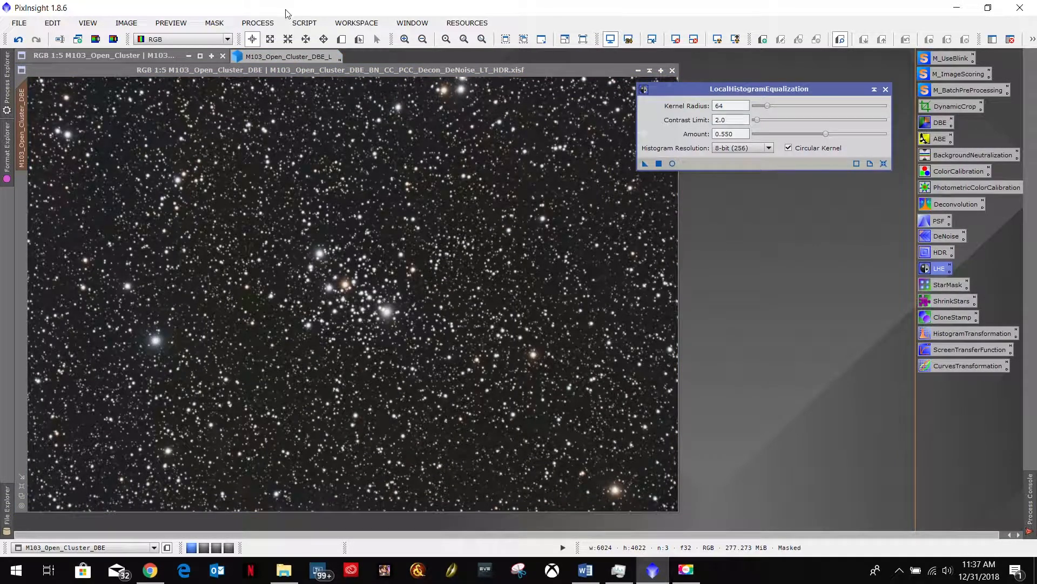
left_click(258, 23)
mouse_move(303, 39)
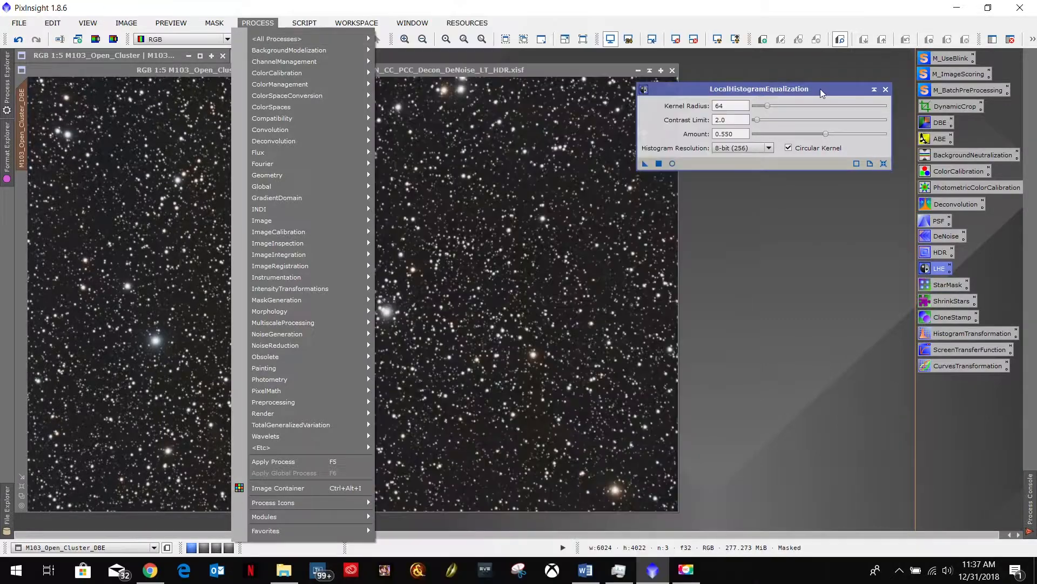
left_click(820, 89)
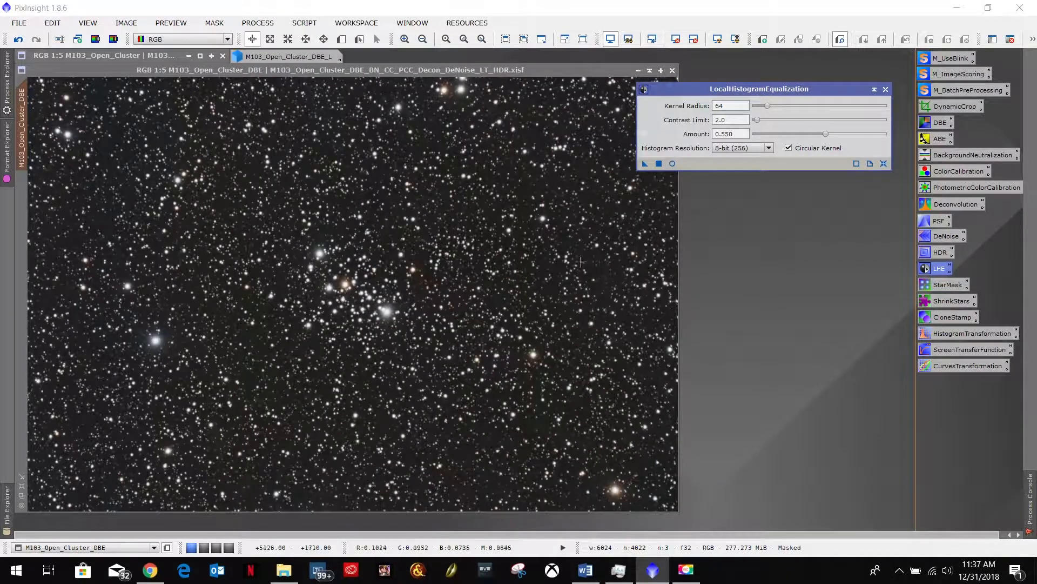
- Set the LocalHistogramEqualization amount to 0.666, consulting the Word workflow notes for the recommended value
left_click(585, 570)
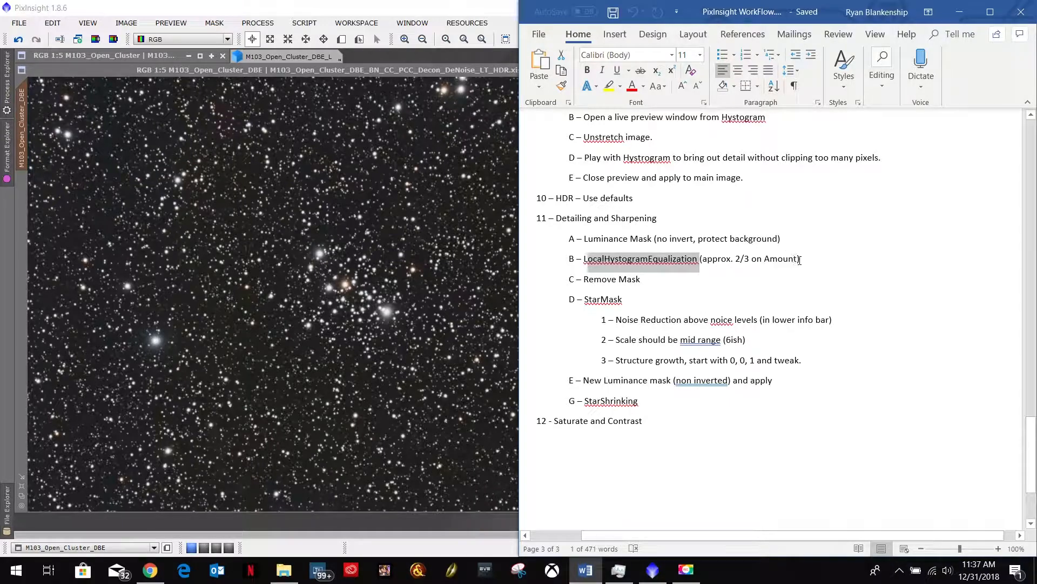
left_click_drag(800, 260, 744, 260)
left_click(948, 19)
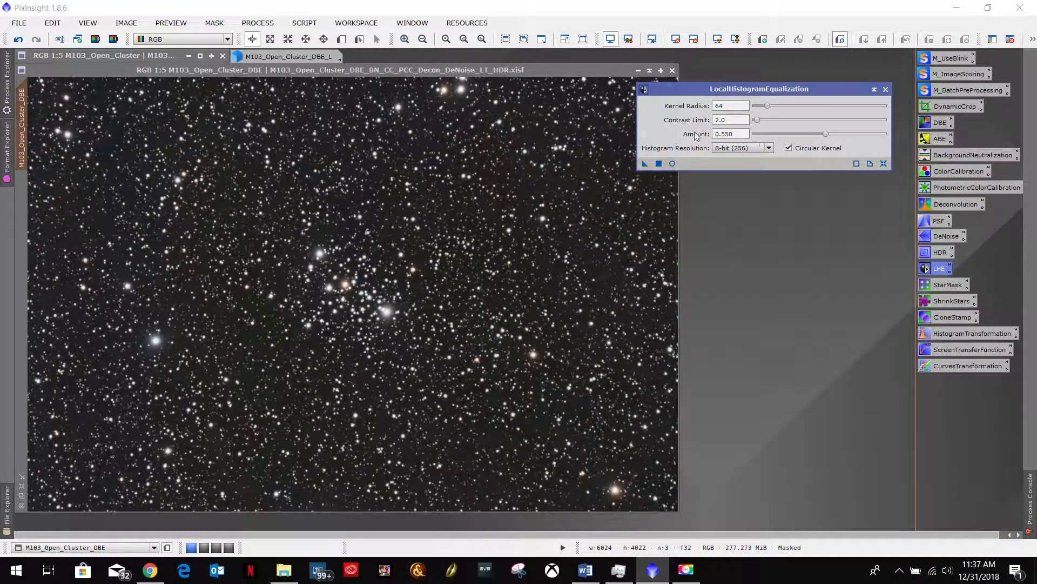
double_click(740, 135)
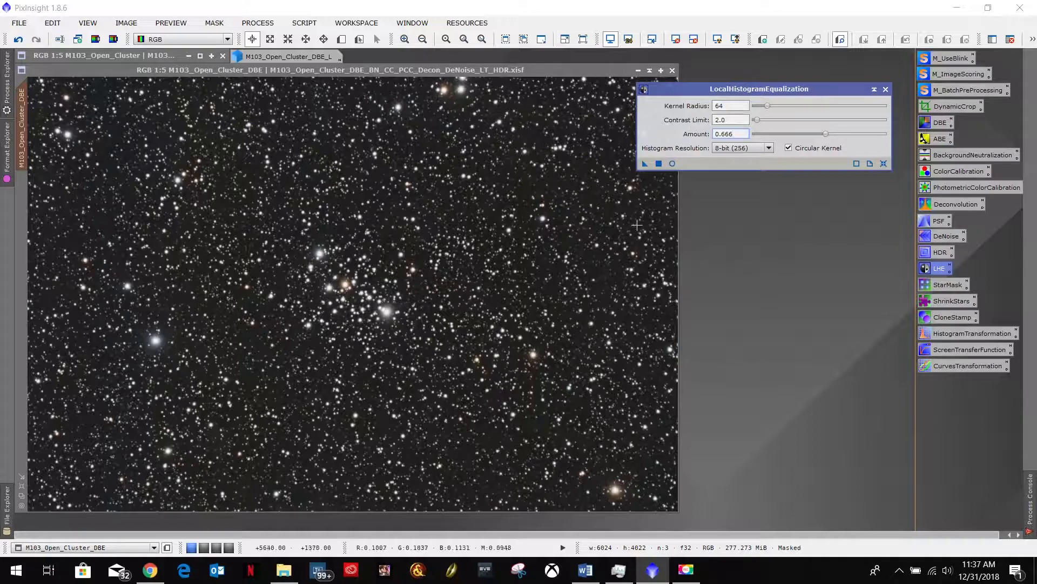
left_click(588, 580)
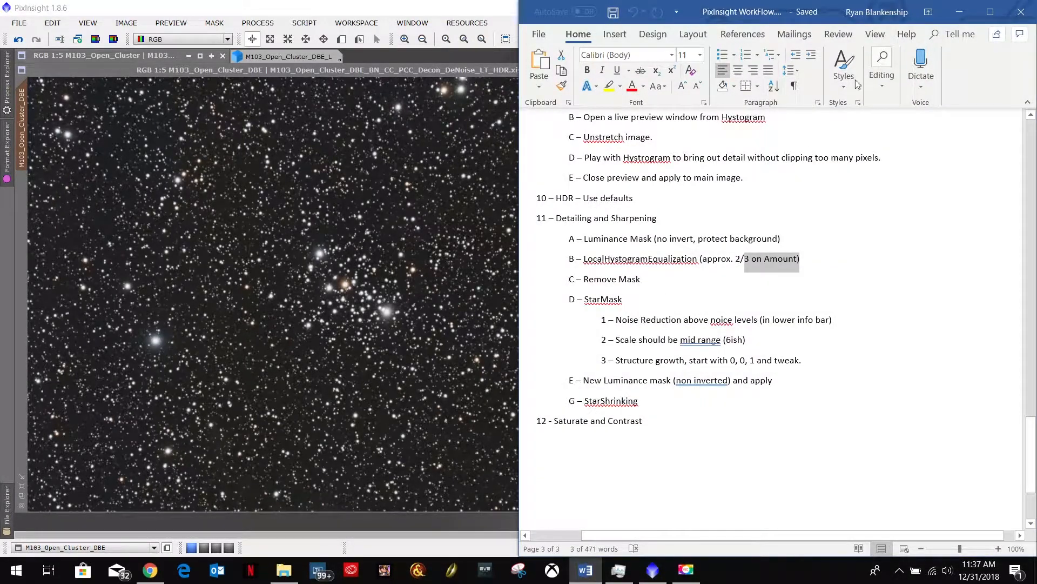
left_click(960, 12)
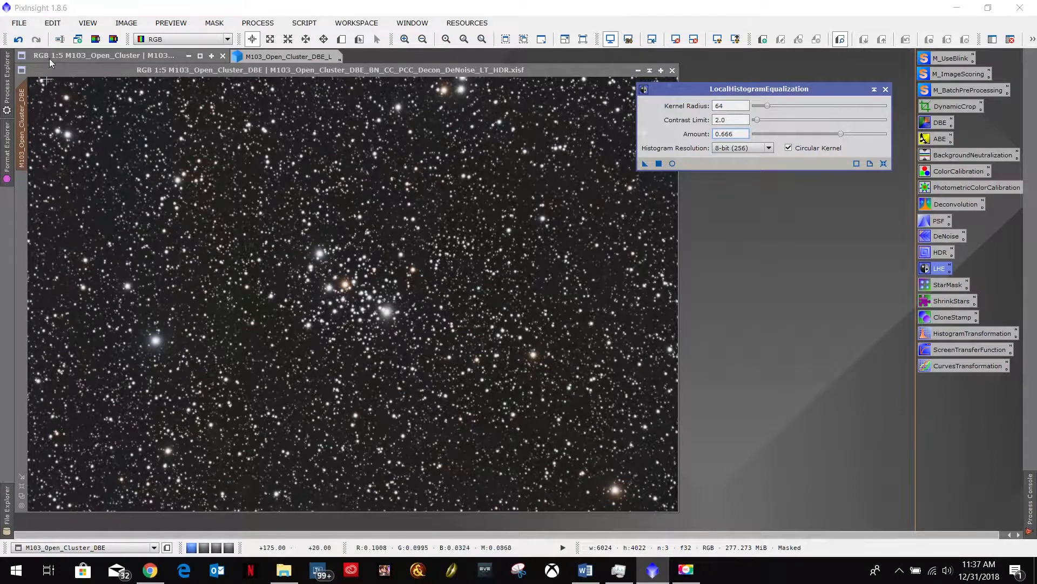
- Define a preview of about 1280 × 1190 pixels around the cluster's core and test LocalHistogramEqualization on it
left_click(342, 39)
left_click_drag(255, 203, 393, 330)
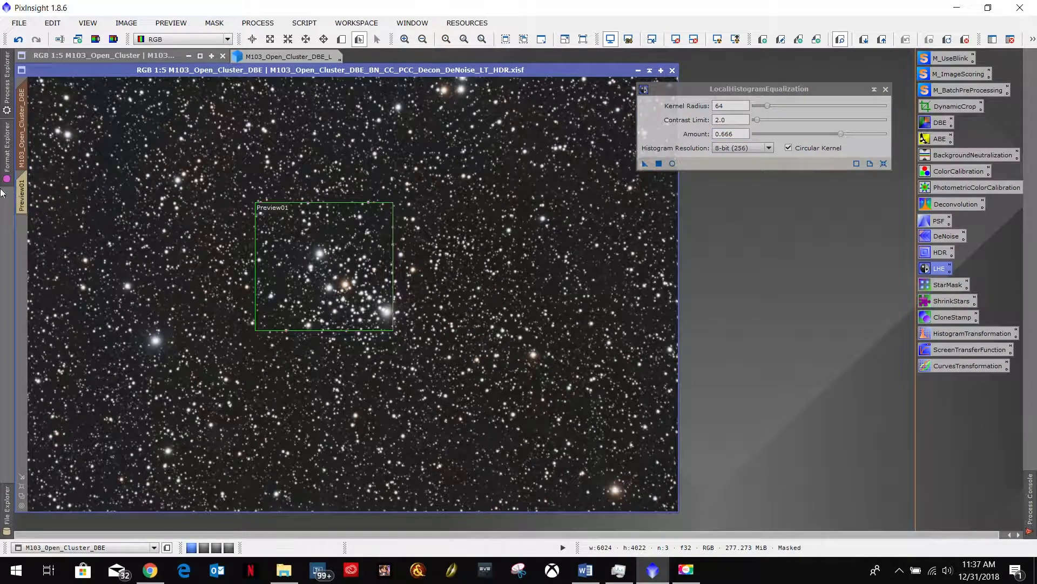
left_click(22, 195)
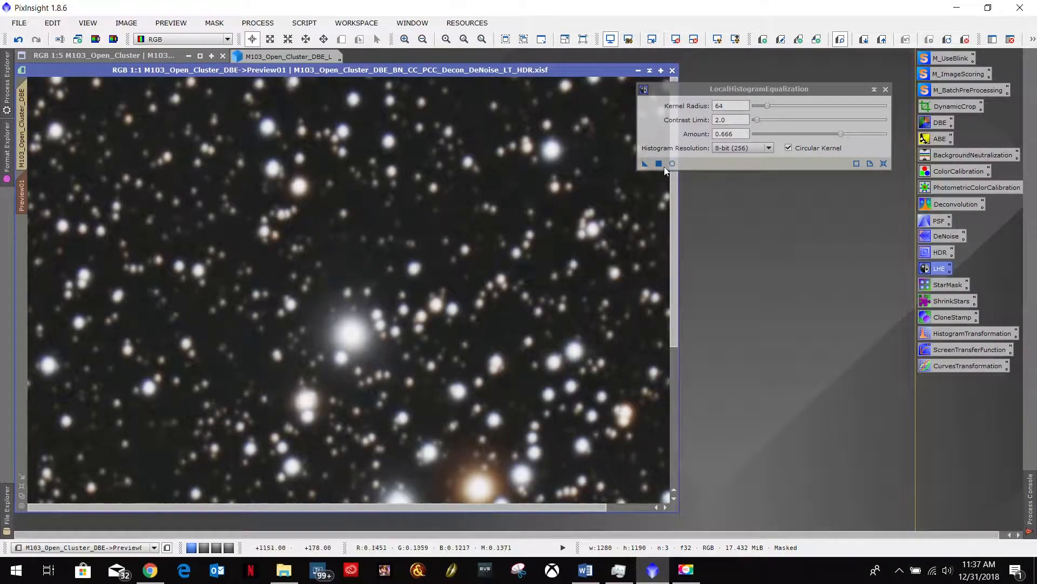
left_click_drag(645, 163, 383, 233)
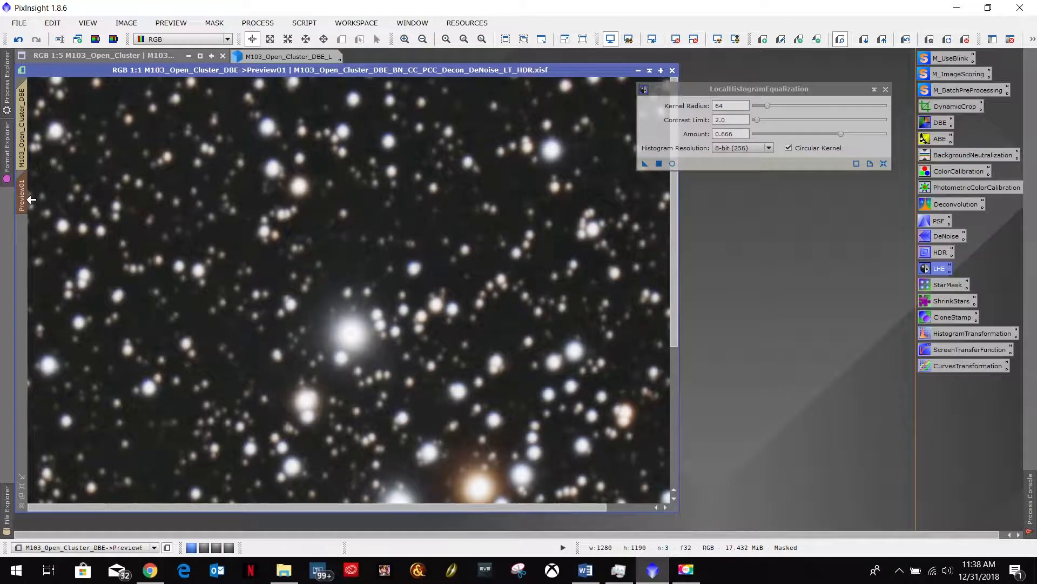
- Delete the preview and apply LocalHistogramEqualization to the full M103_Open_Cluster_DBE image
right_click(24, 198)
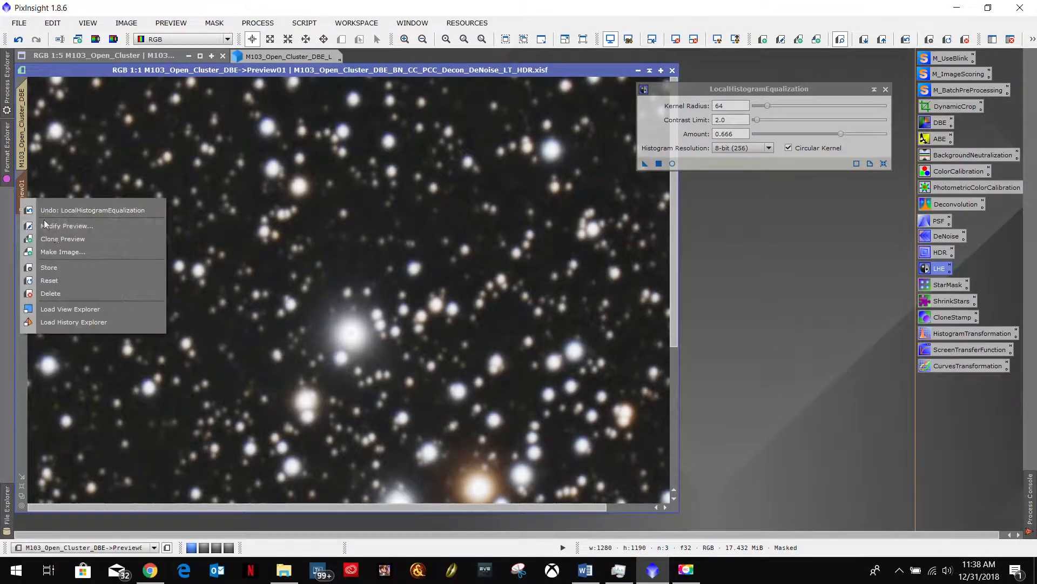
left_click(60, 295)
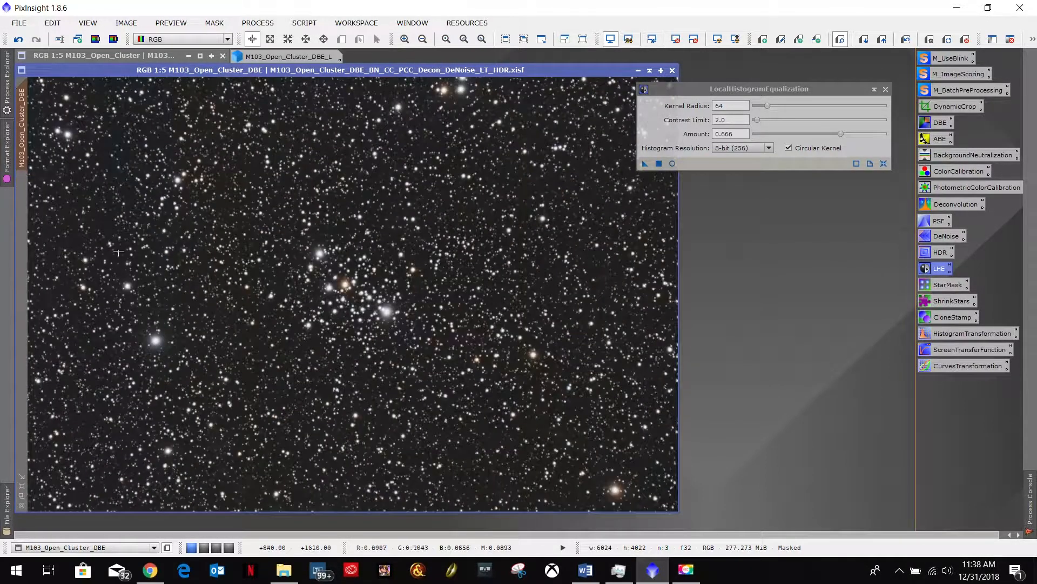
left_click(643, 163)
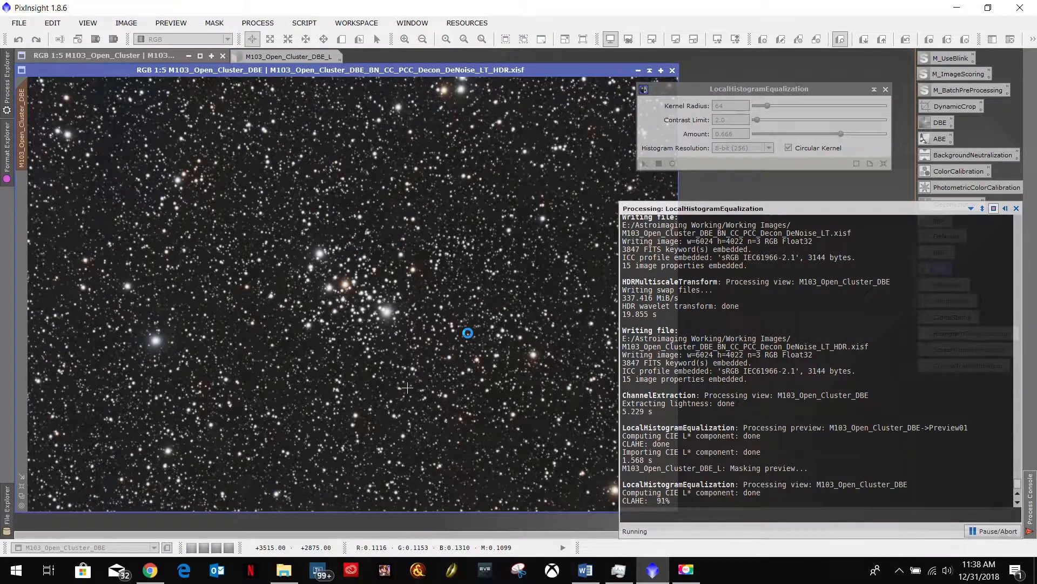
- Compare the full image before and after LocalHistogramEqualization by repeatedly undoing and redoing it, ending with it applied
left_click(18, 39)
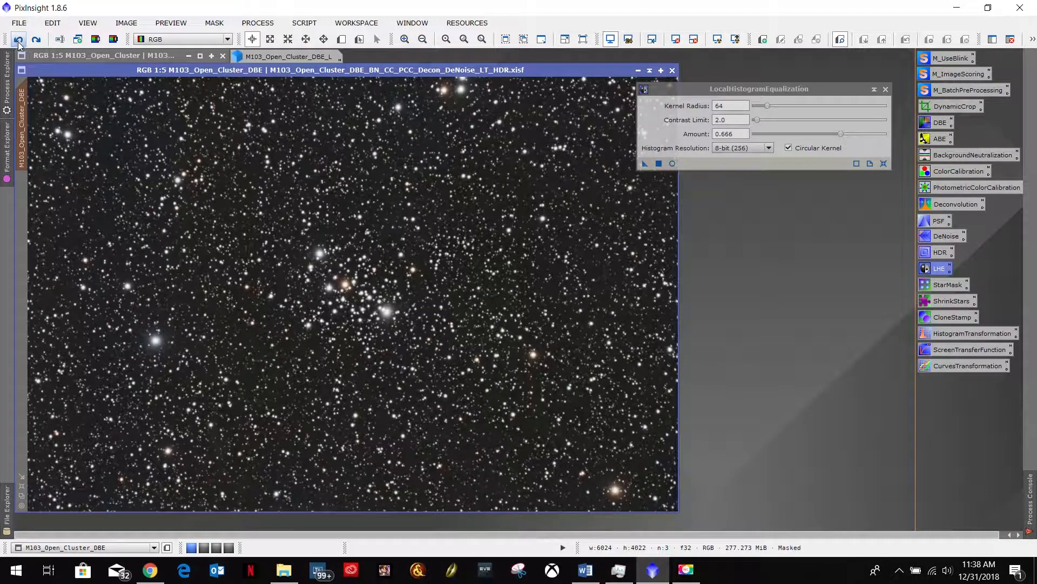
left_click(36, 41)
left_click(18, 41)
left_click(39, 40)
left_click(18, 40)
left_click(36, 41)
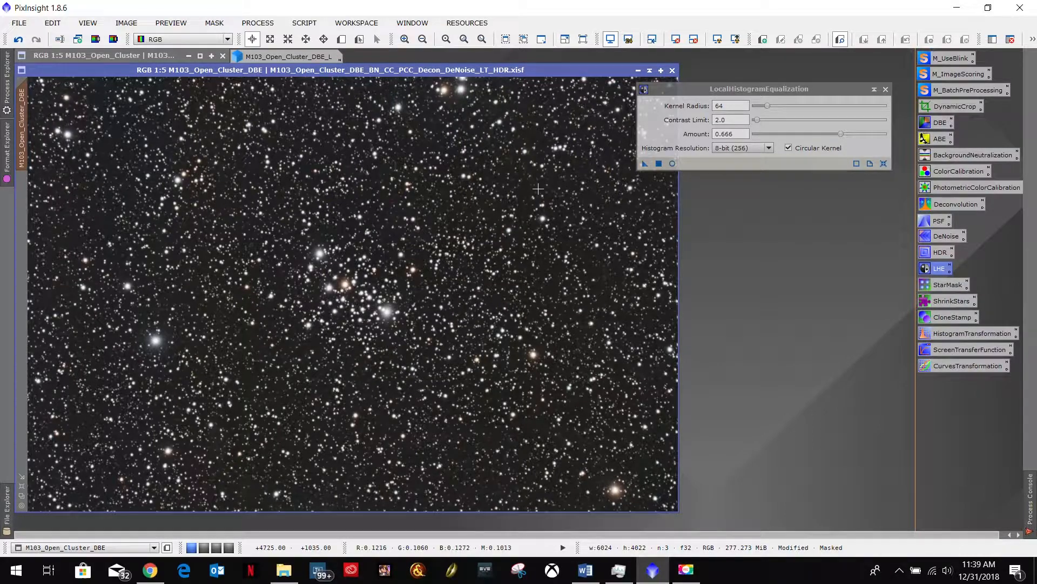
- Check the Word workflow notes, close LocalHistogramEqualization in PixInsight and remove the mask from the M103_Open_Cluster_DBE image
left_click(585, 569)
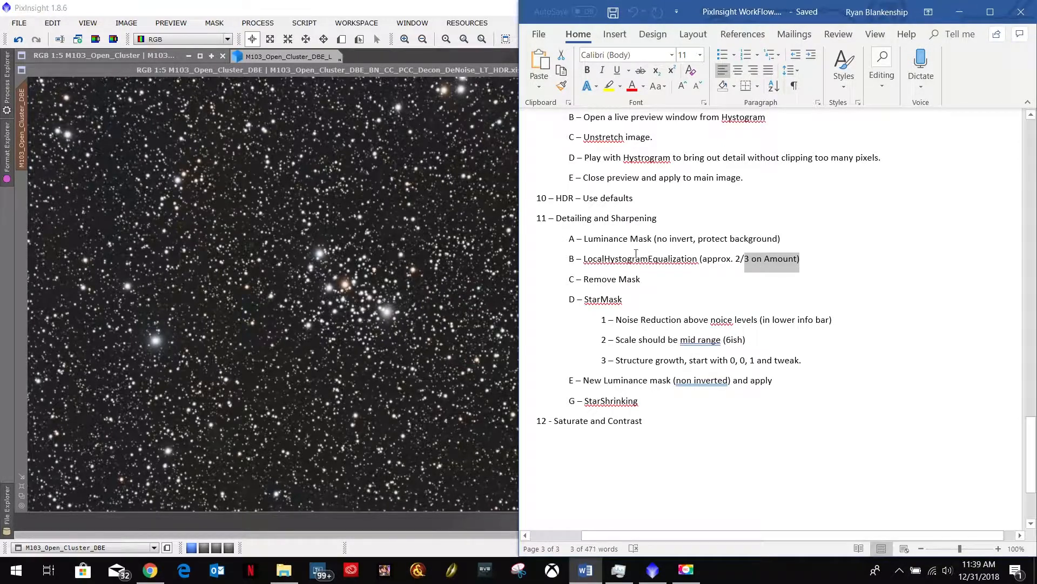
left_click(959, 11)
left_click(886, 89)
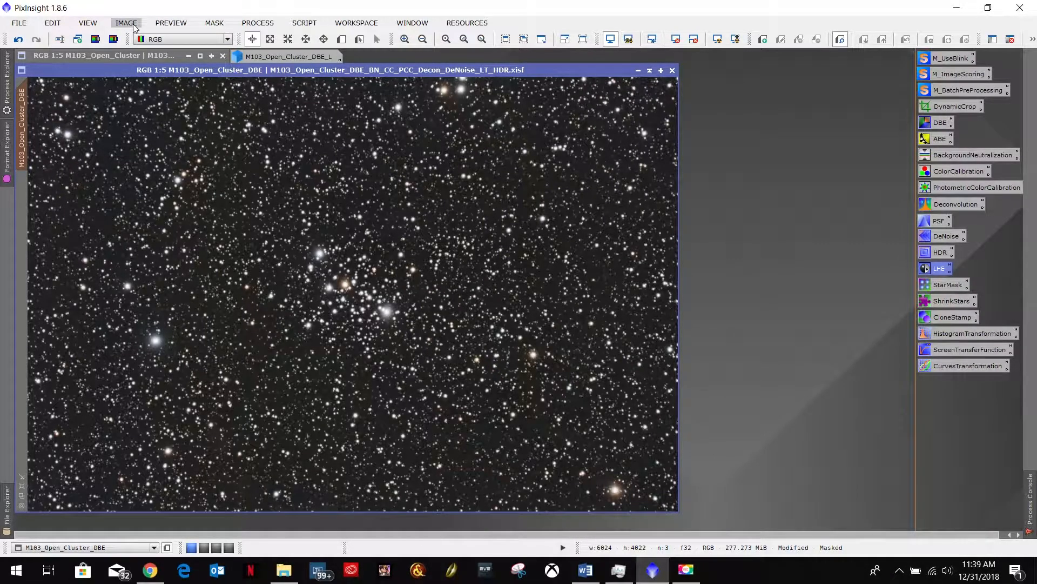
left_click(214, 23)
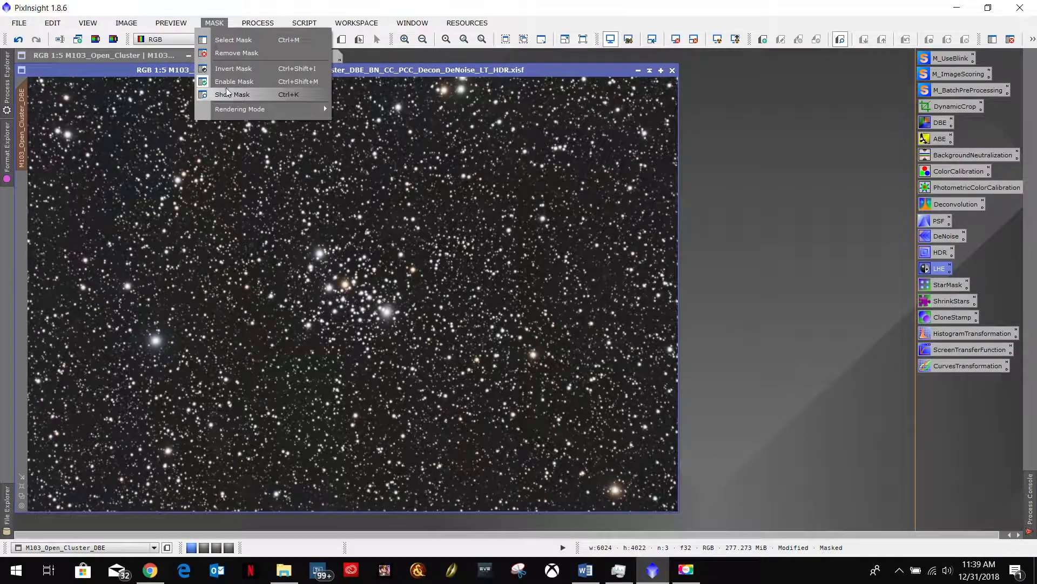
left_click(238, 52)
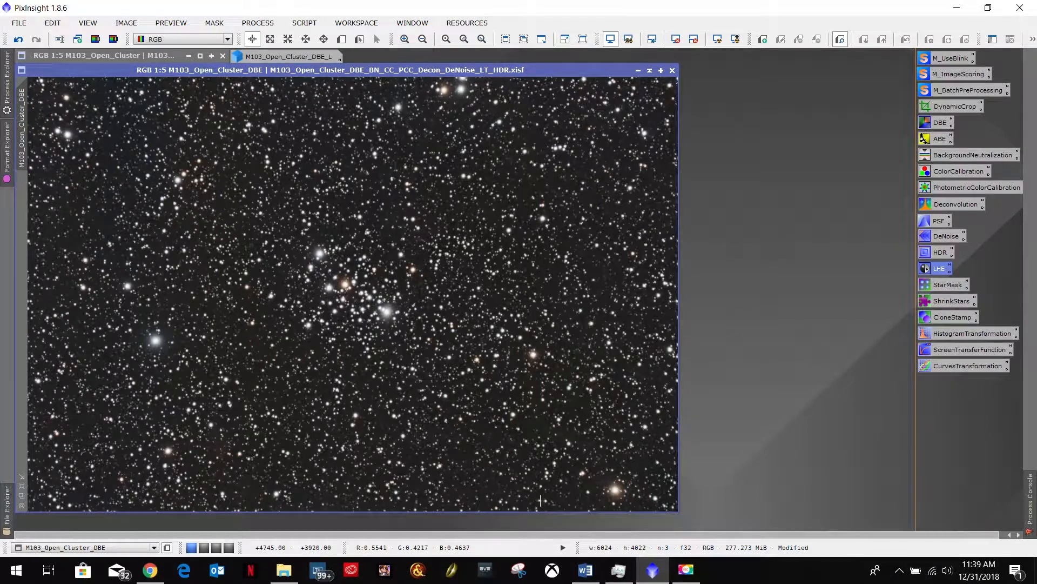
- Consult the Word notes for the step after mask removal and open the StarMask process in PixInsight
left_click(585, 577)
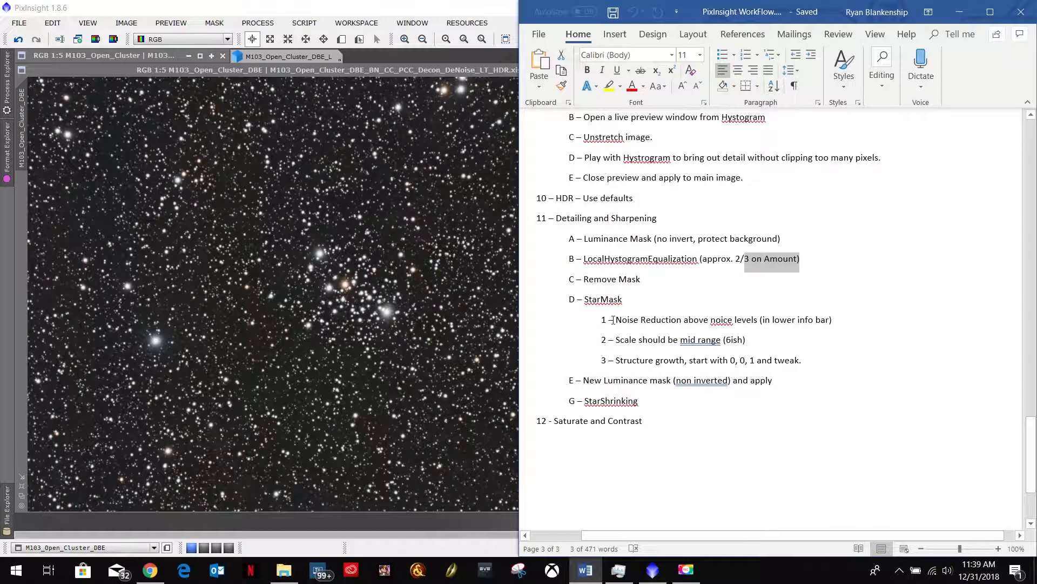
double_click(589, 300)
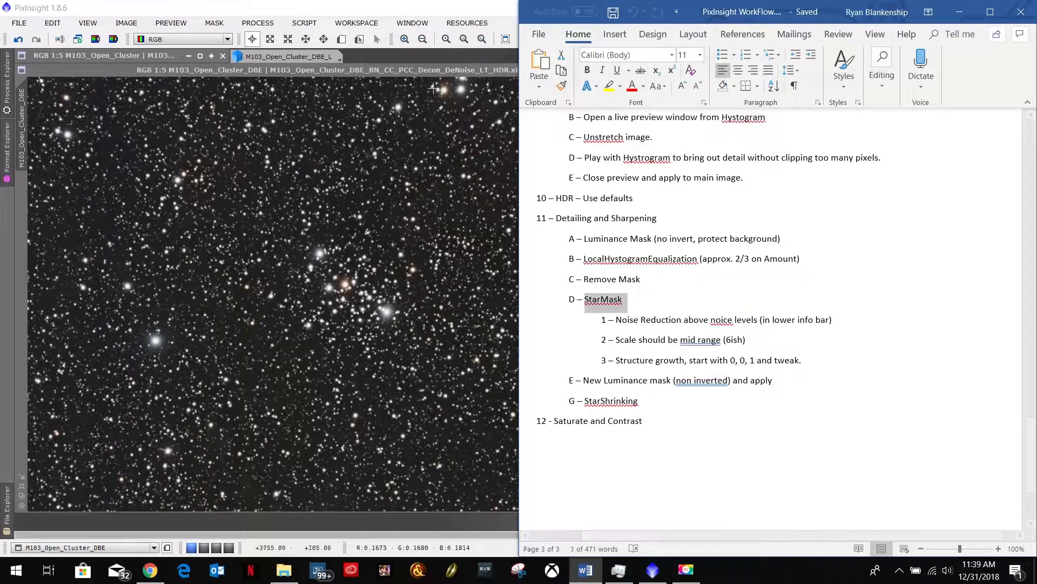
left_click(430, 69)
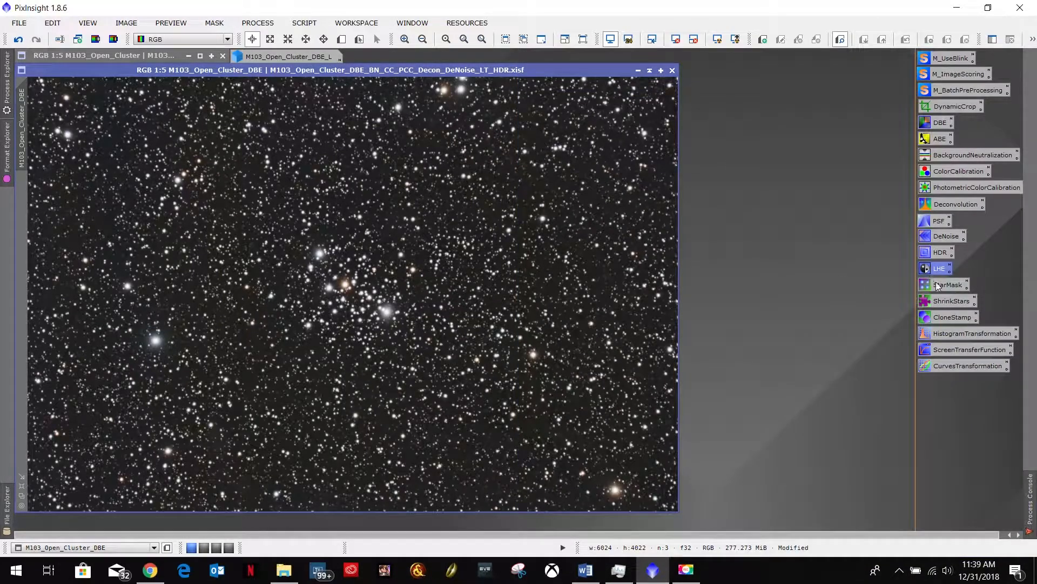
double_click(942, 285)
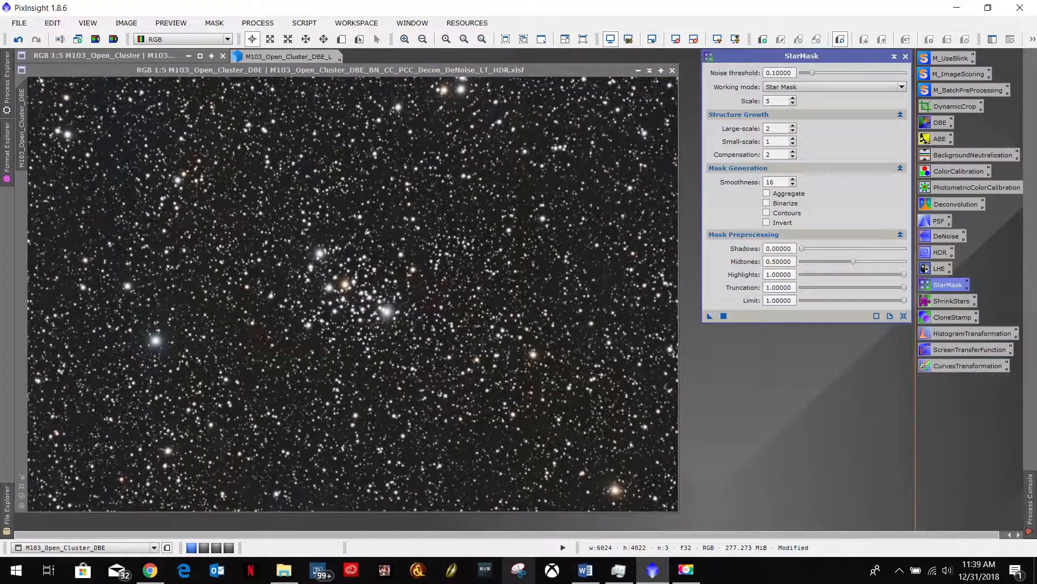
- Read the Word notes on noise levels, inspect the image's dark background up close, and set the StarMask noise threshold to 0.127
left_click(585, 570)
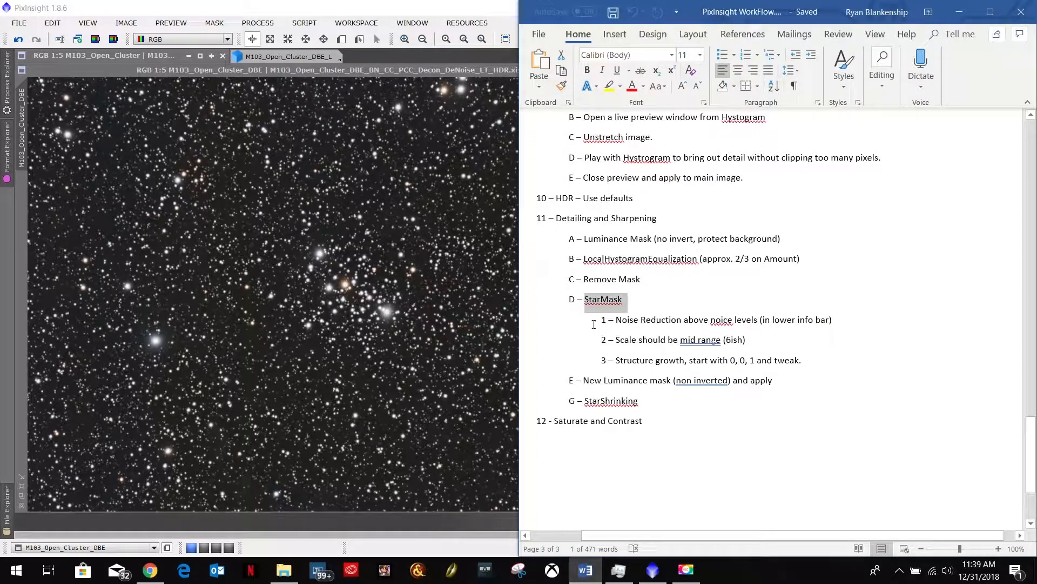
left_click_drag(618, 319, 815, 321)
left_click(463, 413)
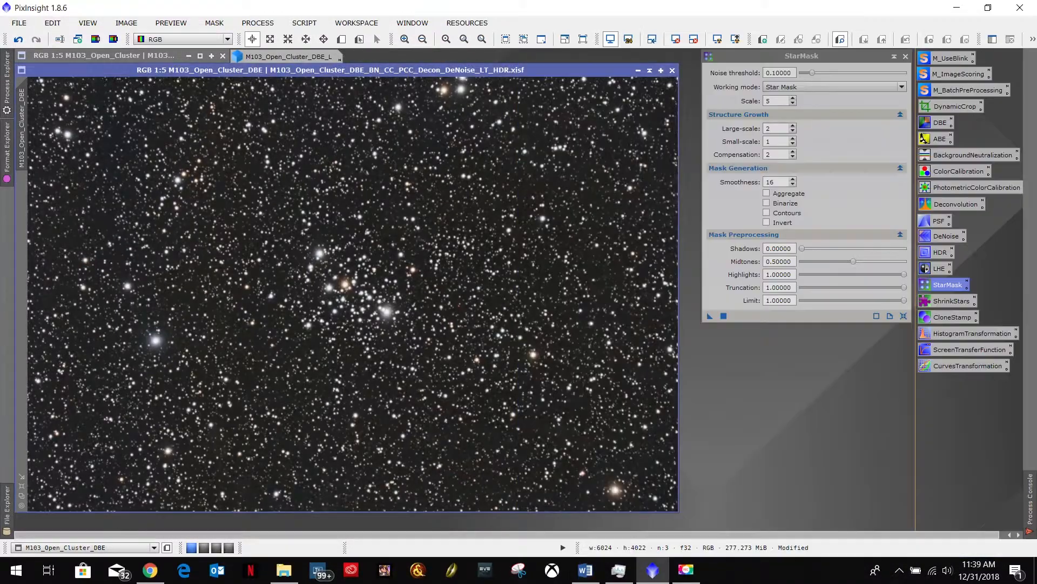
scroll(383, 326, "up", 4)
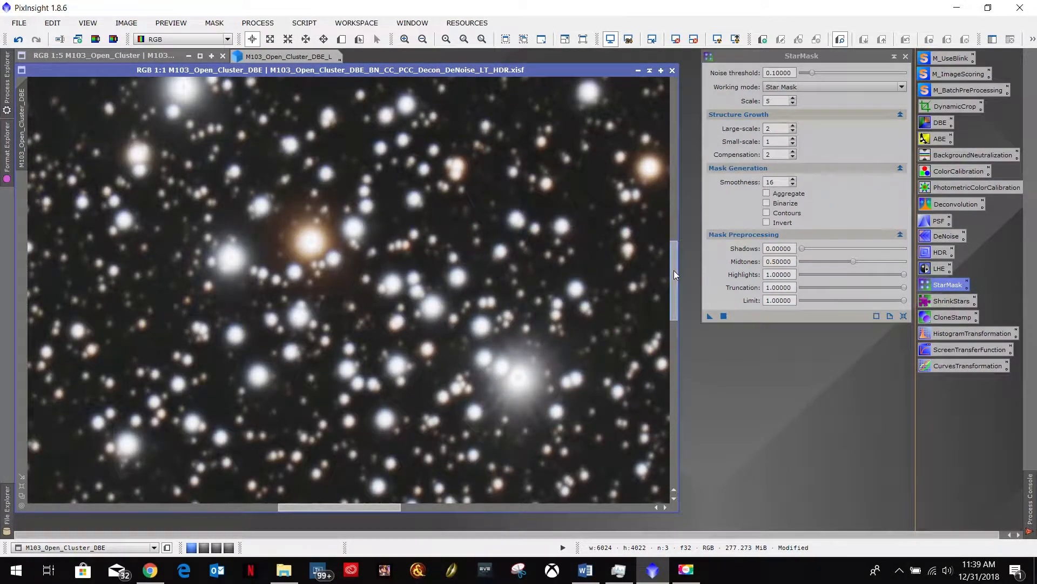
left_click_drag(673, 270, 673, 354)
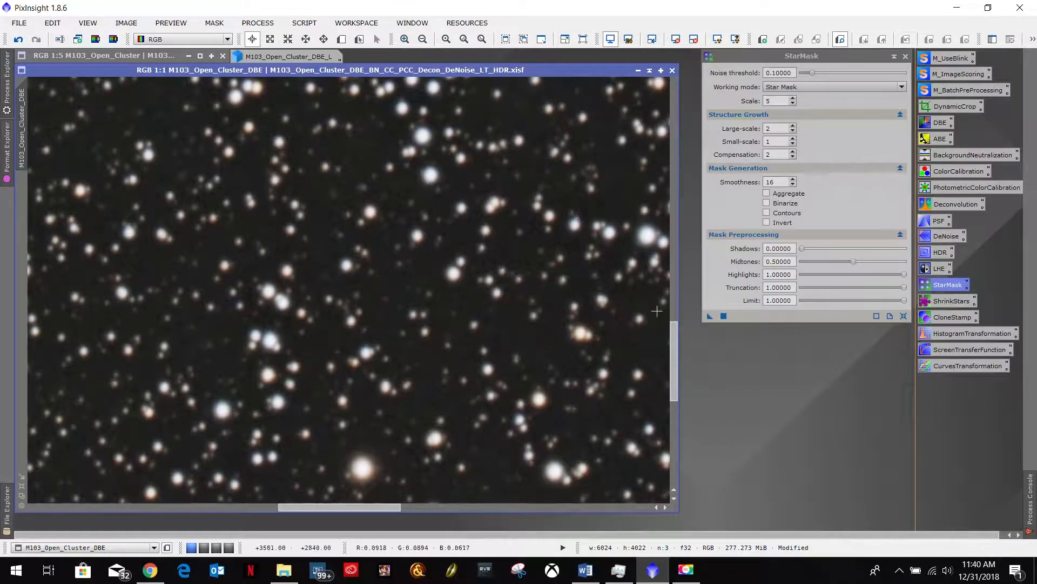
left_click(756, 56)
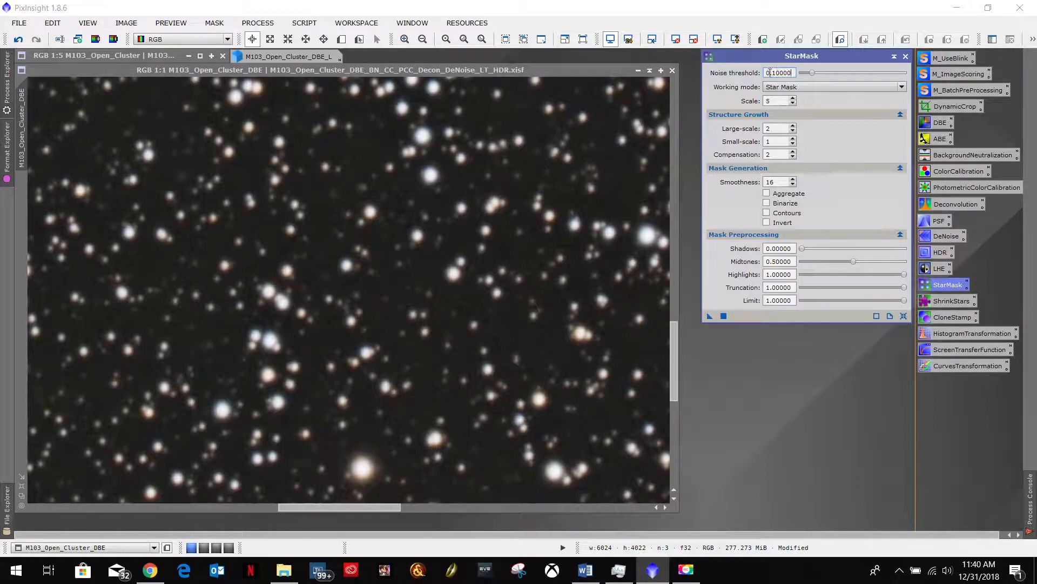
key("BackSpace")
- Check the recommended scale in the Word notes and set the StarMask scale to 6 in PixInsight
left_click(585, 570)
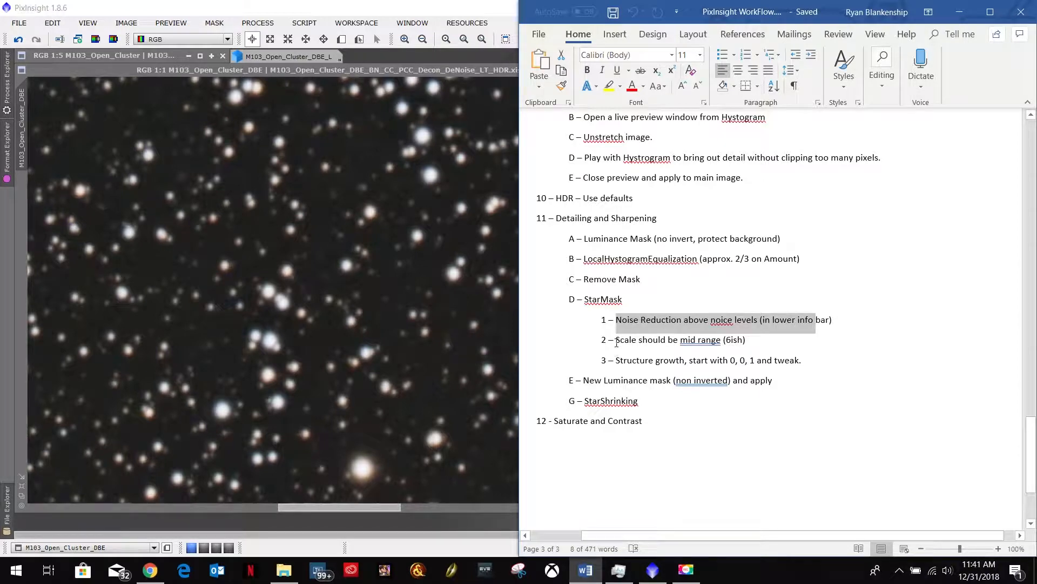
left_click_drag(618, 341, 742, 341)
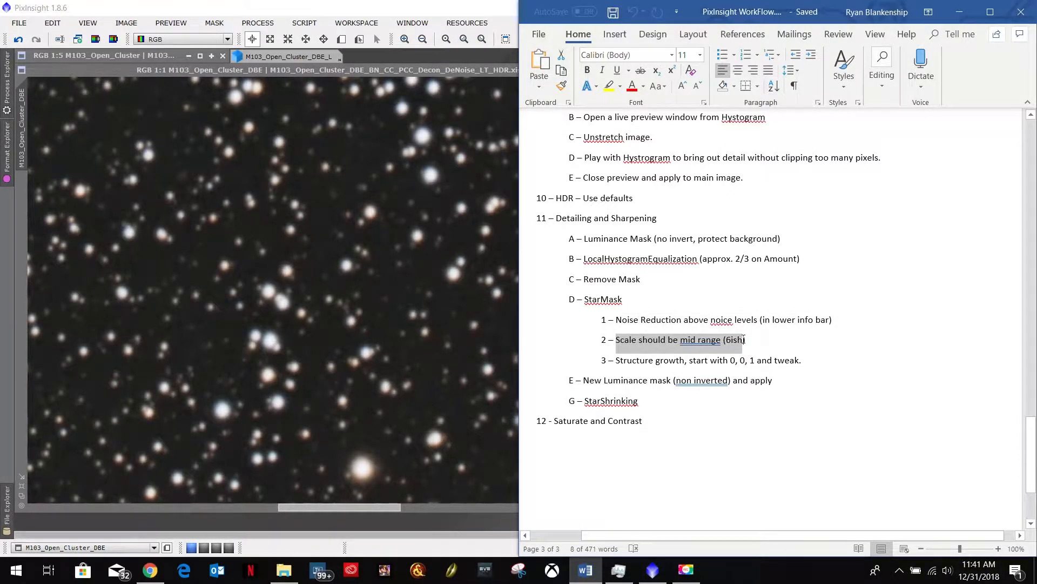
key("alt+Tab")
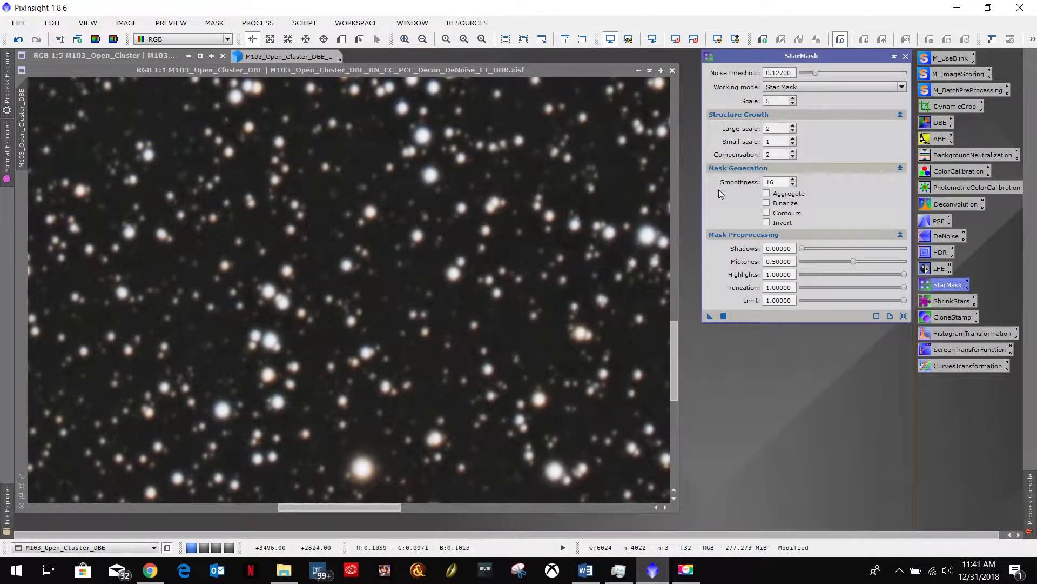
left_click(793, 98)
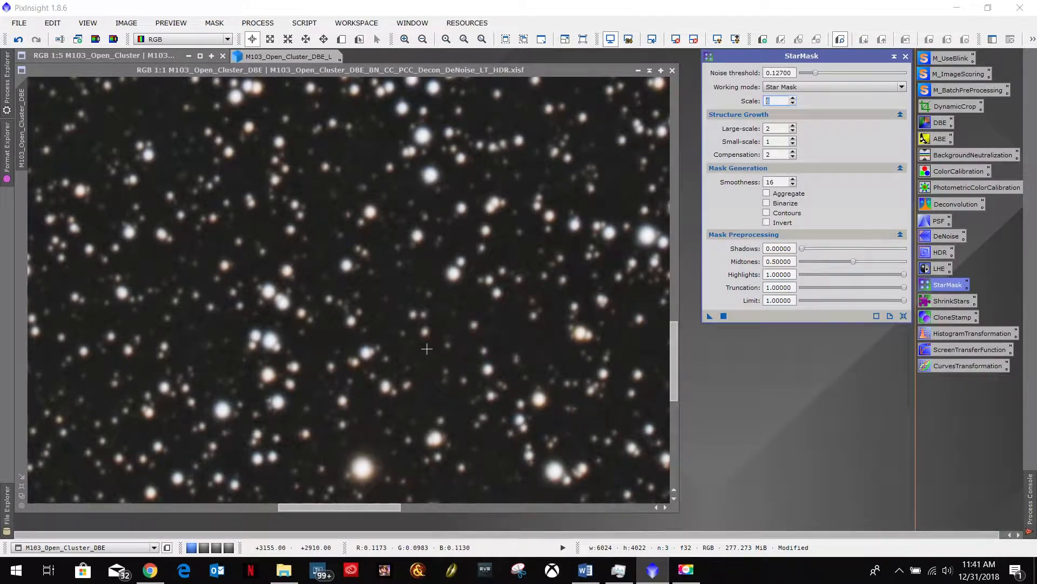
scroll(424, 348, "down", 2)
scroll(424, 348, "down", 2)
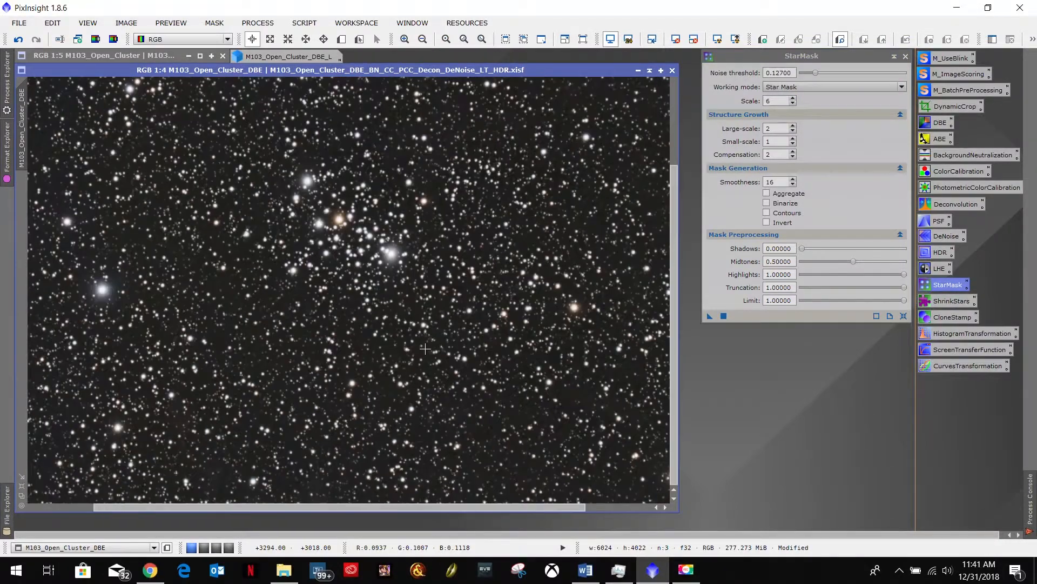
- Following the Word notes, set StarMask structure growth to large-scale 0, small-scale 0 and compensation 1
left_click(583, 570)
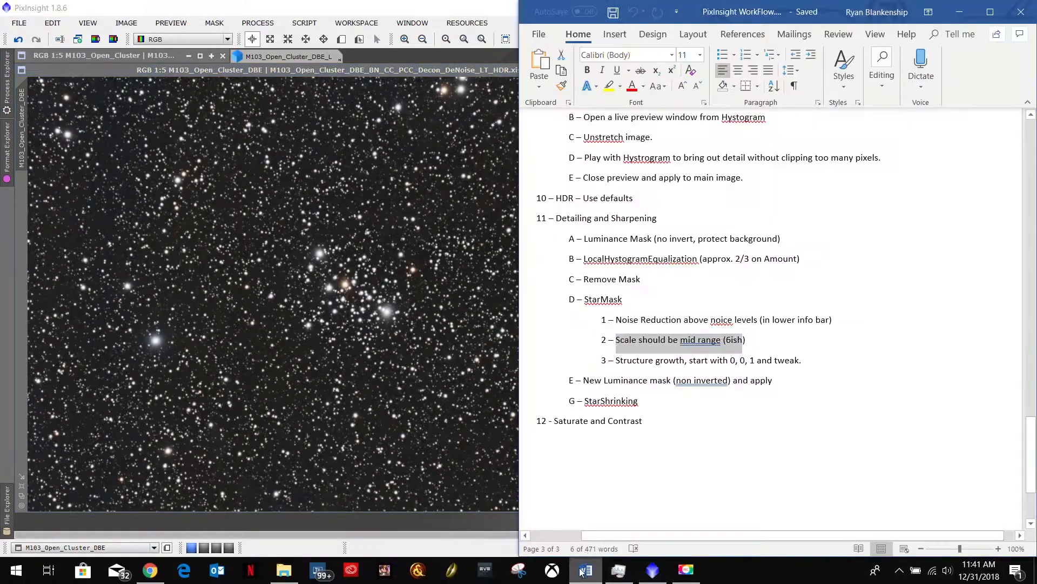
left_click_drag(618, 356, 798, 361)
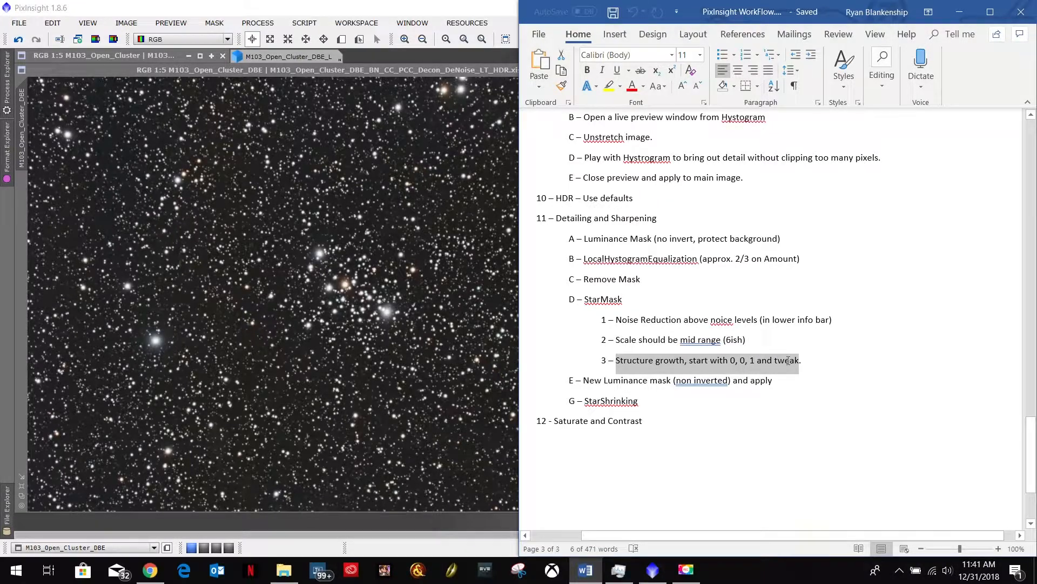
left_click(414, 15)
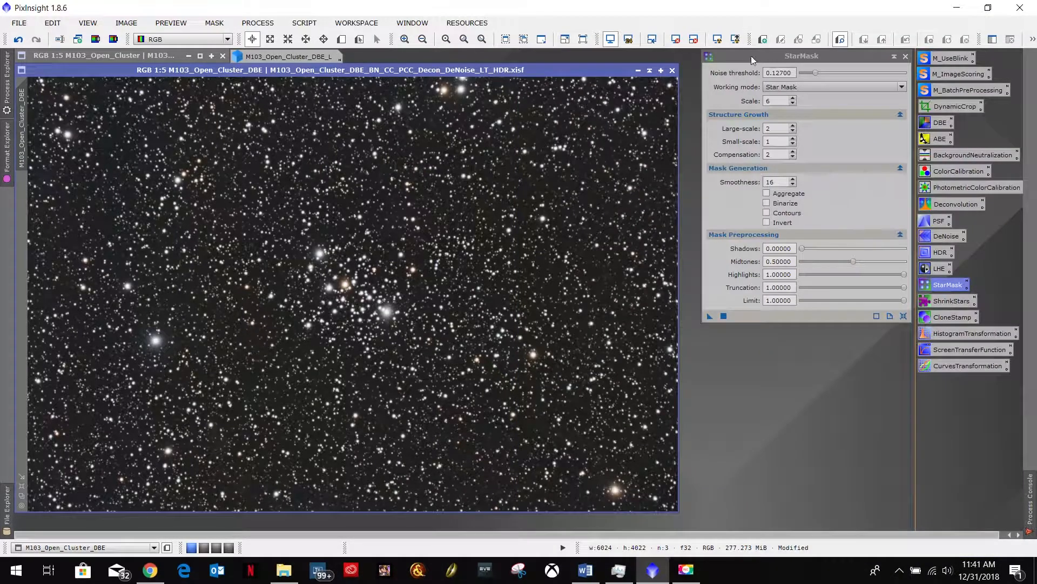
double_click(783, 127)
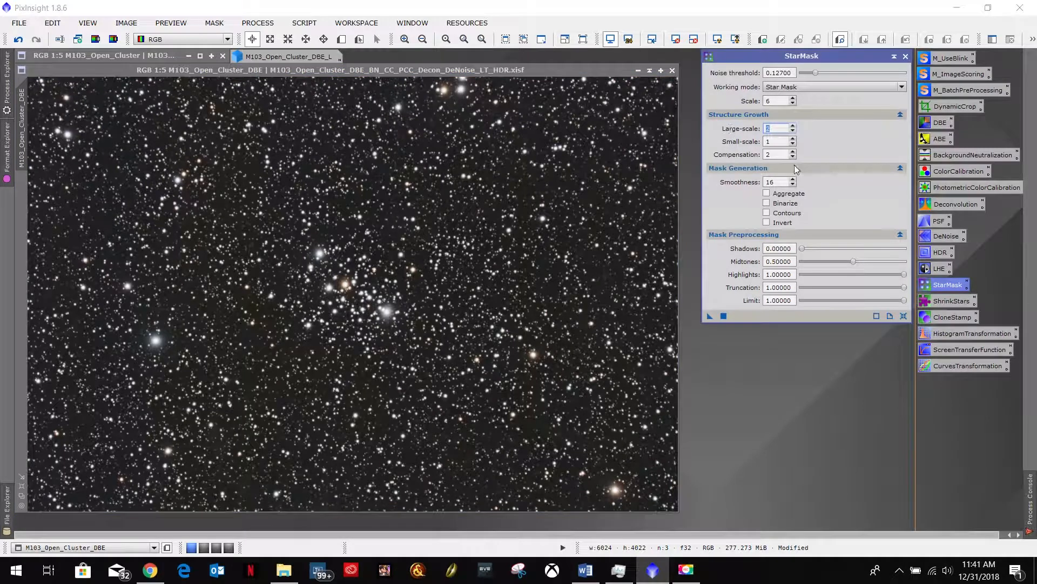
type("0")
left_click(783, 142)
type("0")
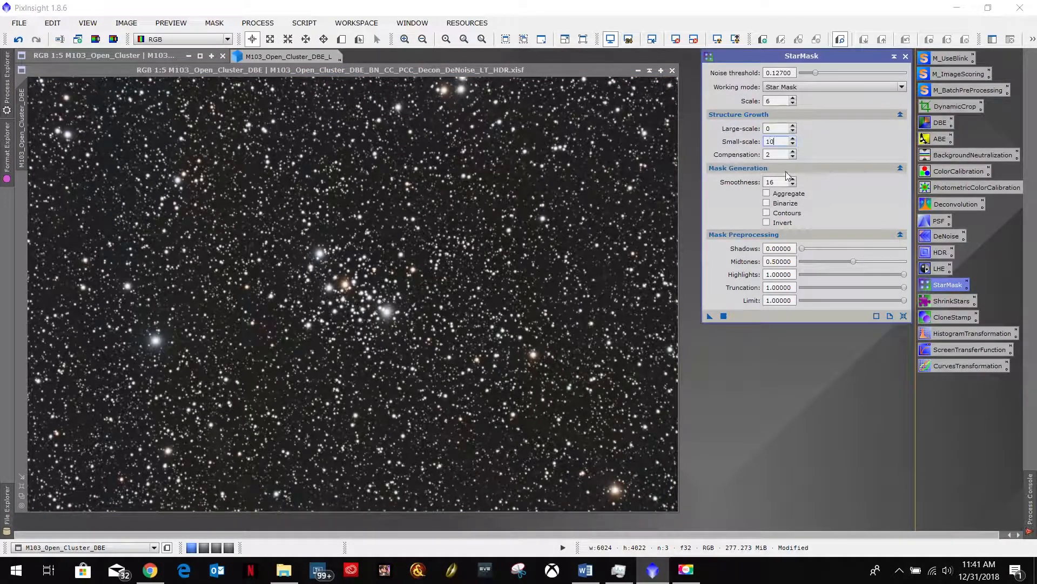
double_click(782, 156)
type("0")
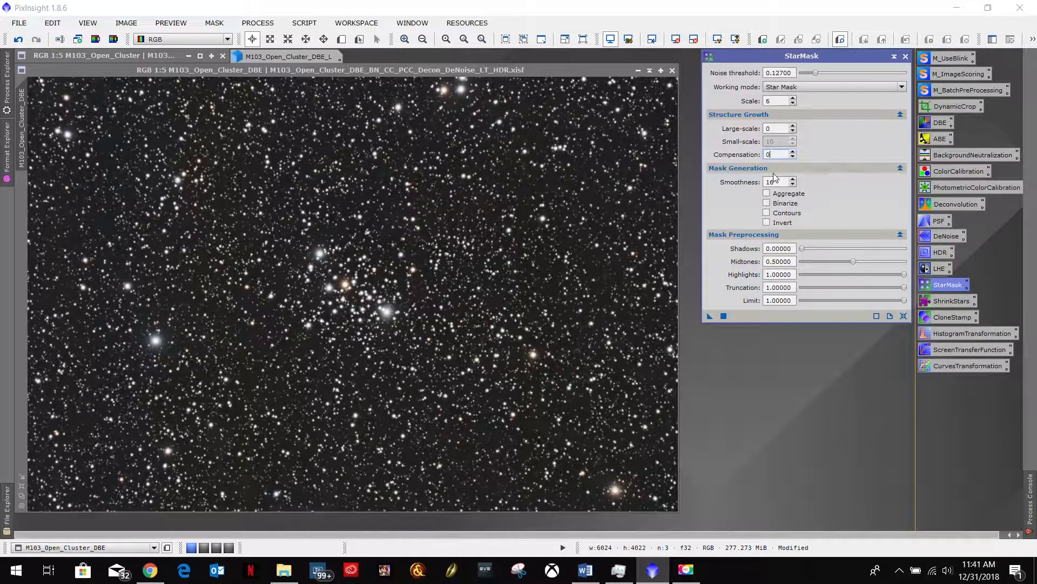
type("1")
double_click(768, 142)
type("0")
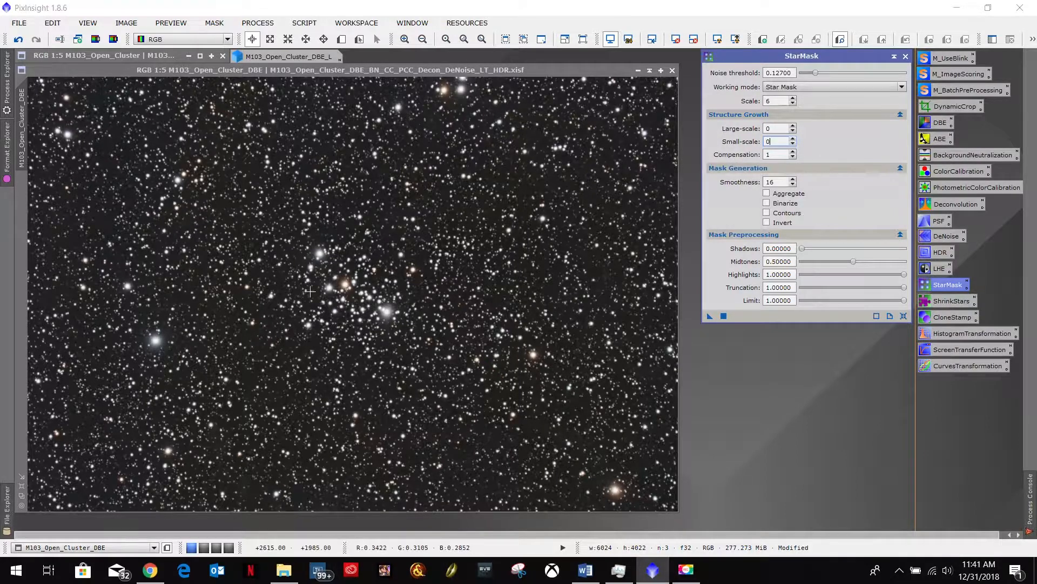
- Create a preview around the central star cluster on the M103 image and open it
left_click(341, 39)
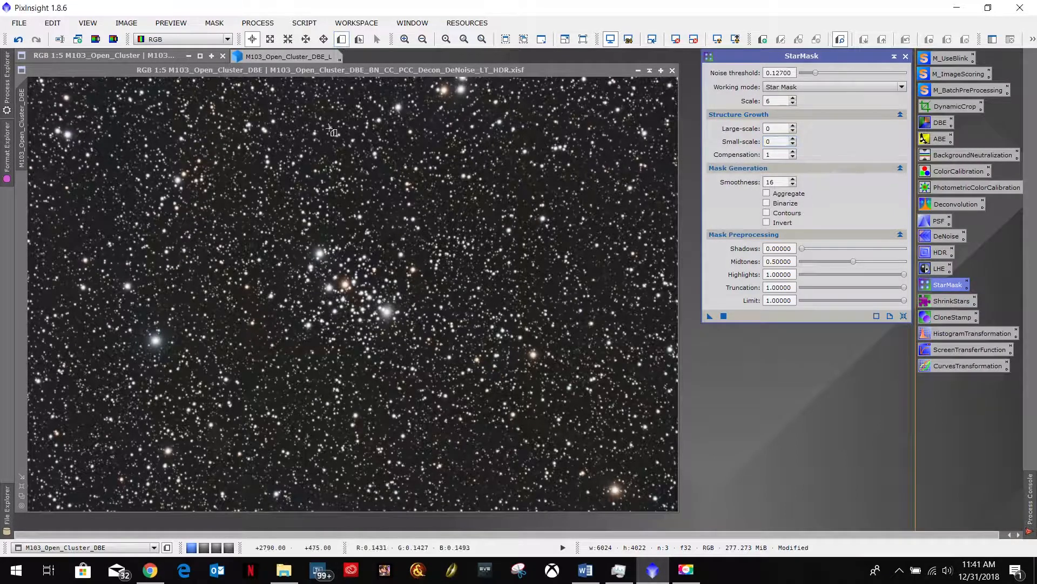
left_click_drag(282, 226, 405, 337)
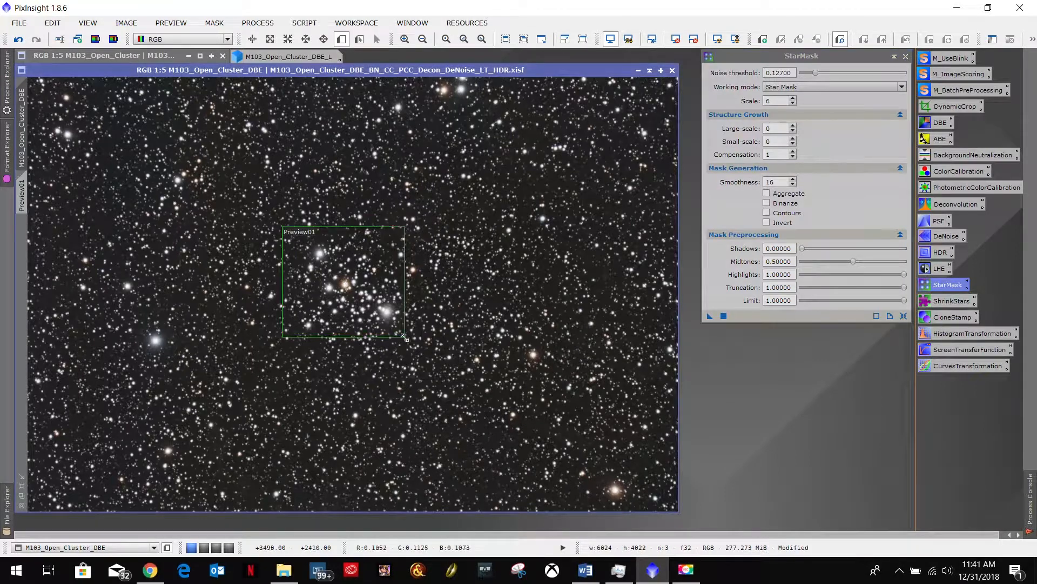
left_click(22, 195)
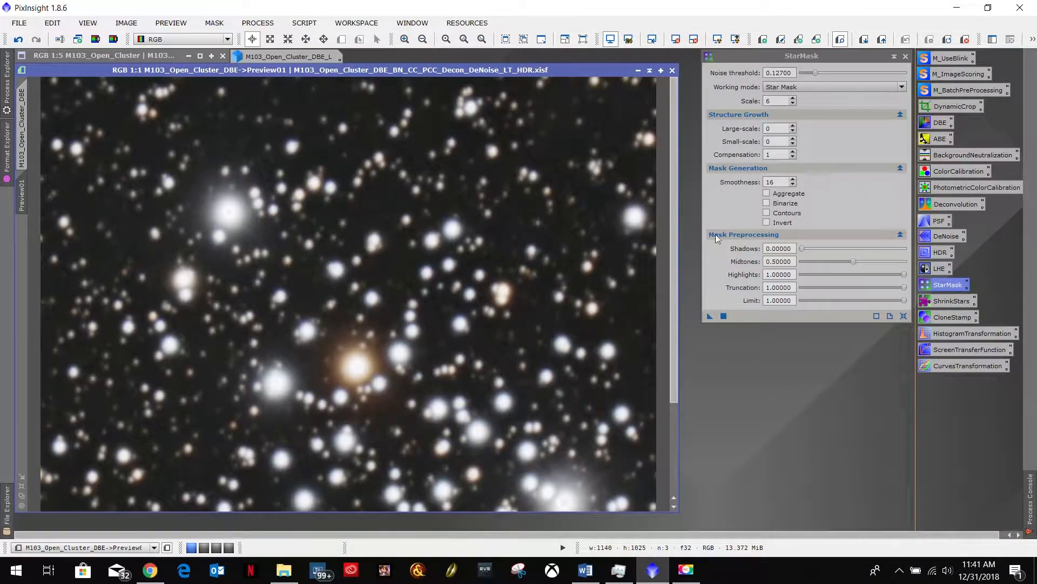
- Generate a trial star mask of the preview at scale 6, inspect its stars up close, and minimize it above the image
left_click(710, 316)
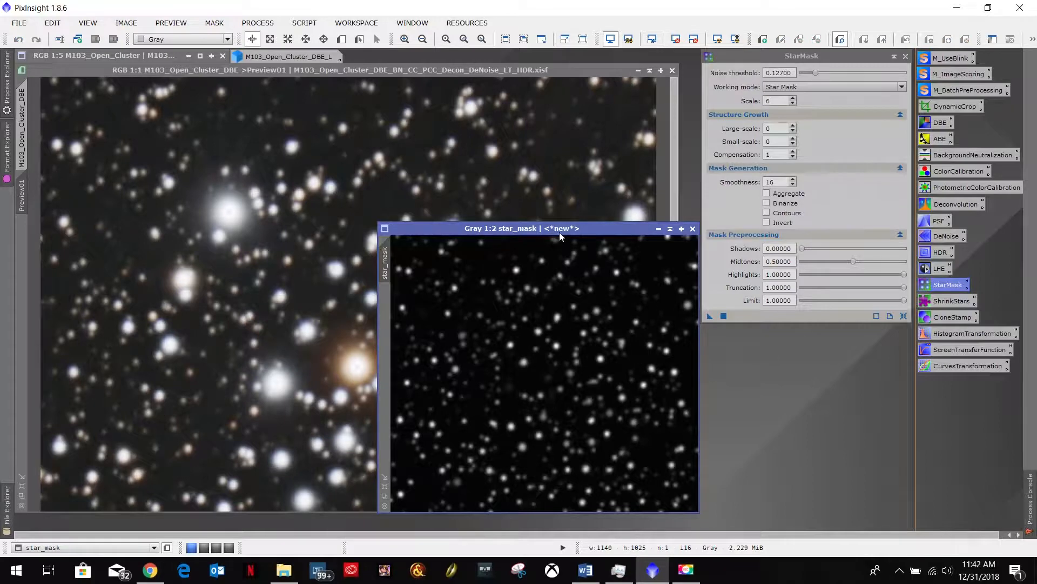
left_click_drag(598, 228, 456, 156)
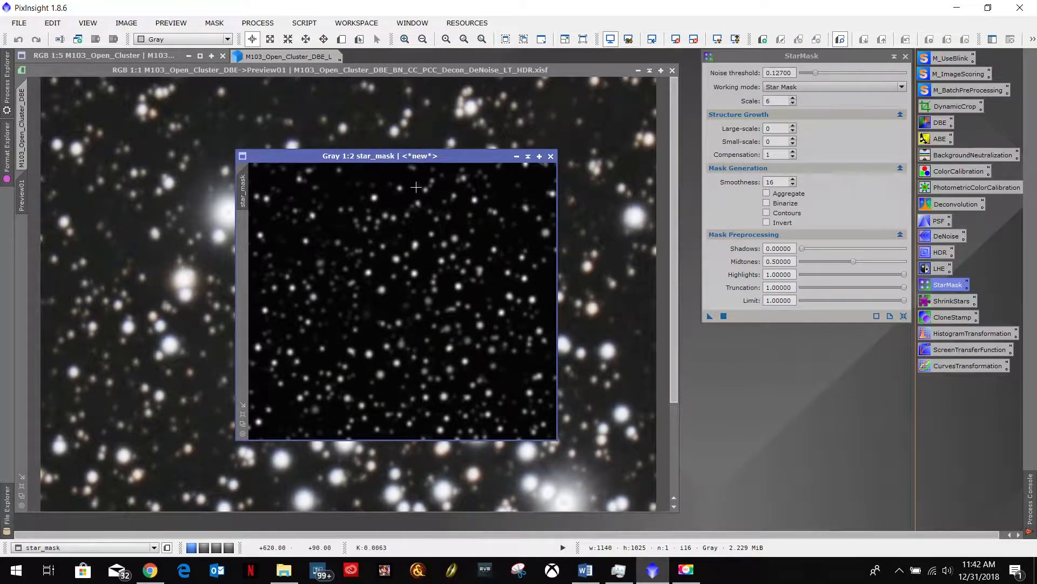
left_click_drag(409, 159, 330, 144)
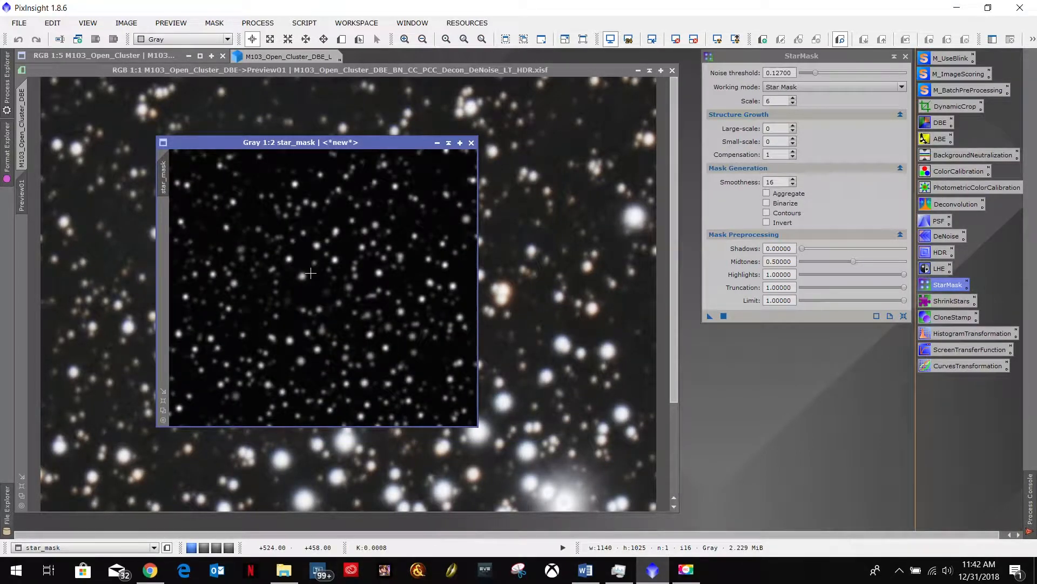
scroll(324, 292, "up", 1)
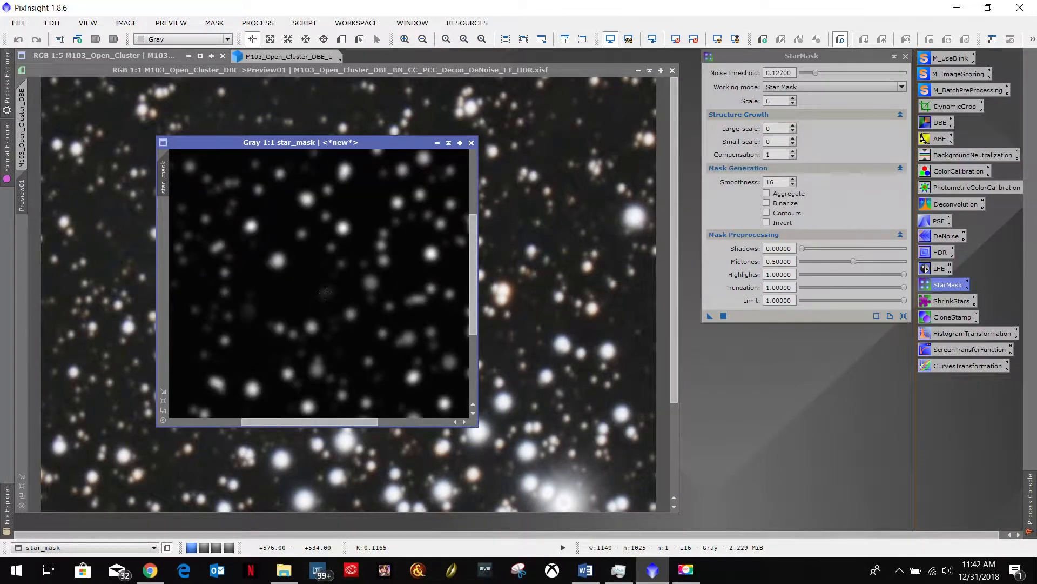
scroll(324, 292, "down", 1)
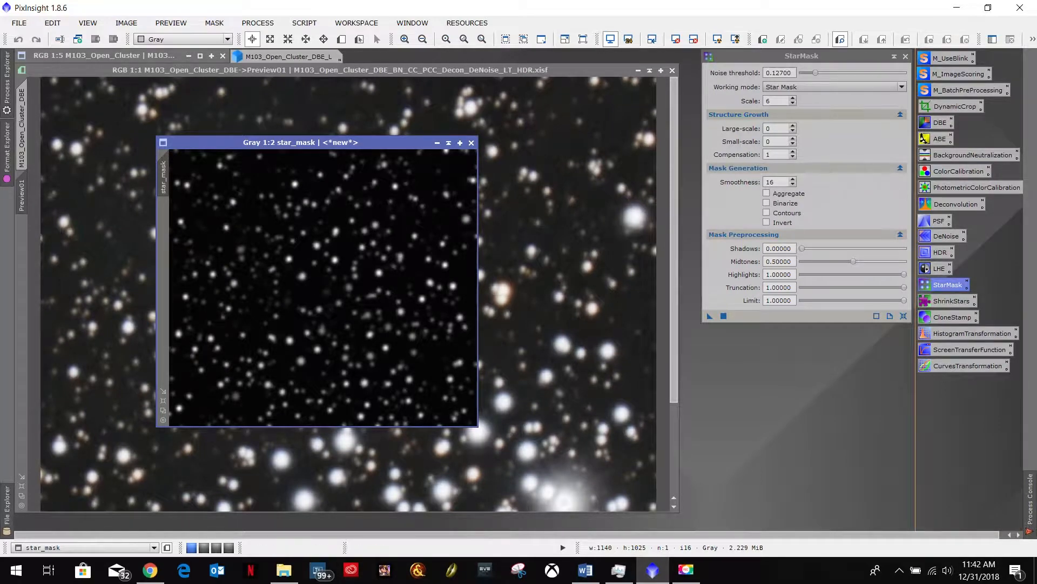
left_click(438, 143)
left_click_drag(348, 288, 384, 56)
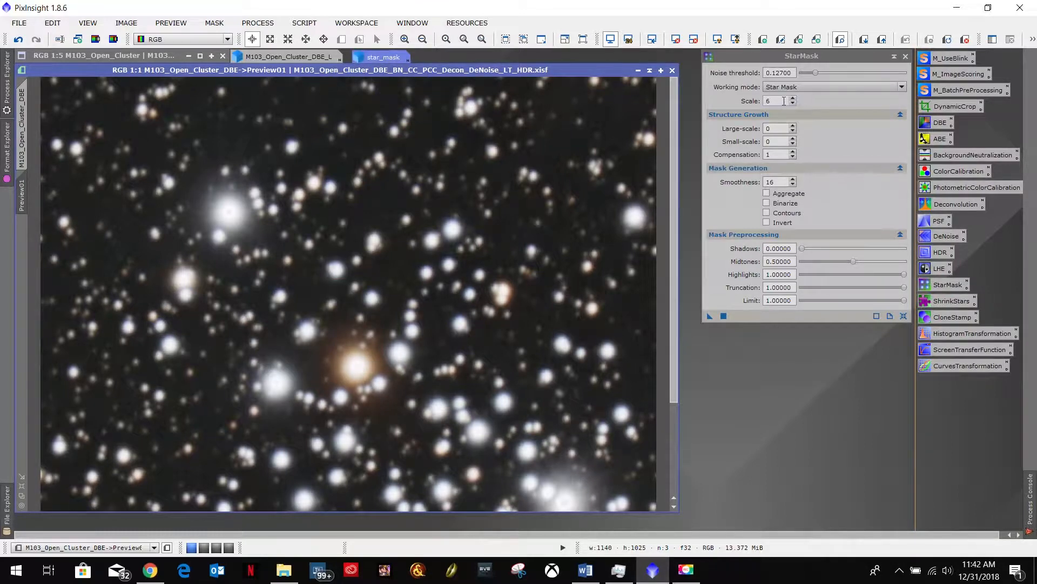
- Set the StarMask scale to 8, generate a second trial mask of the preview, and park it minimized beside the first
double_click(784, 101)
type("8")
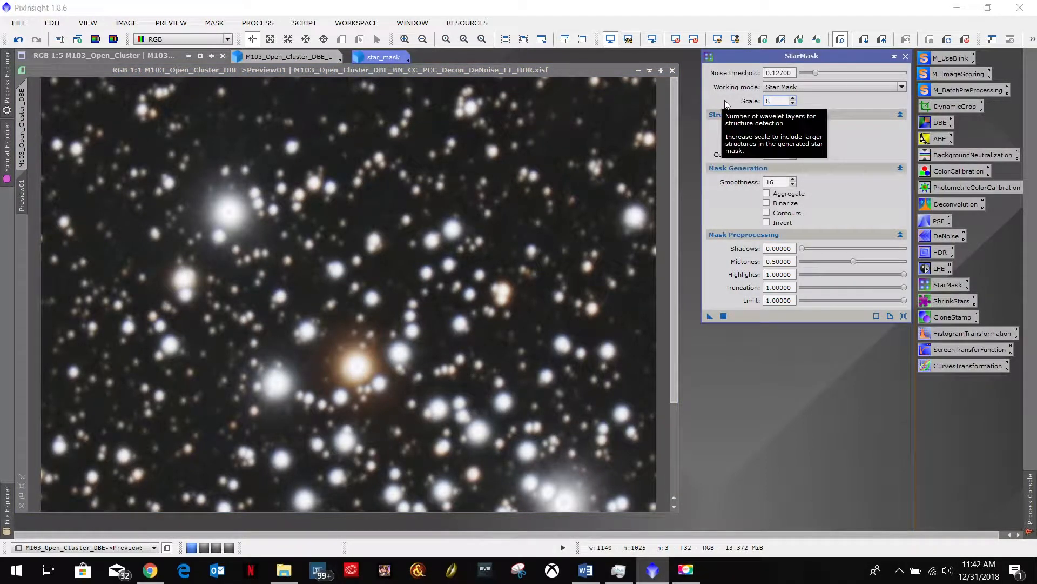
left_click_drag(710, 316, 323, 272)
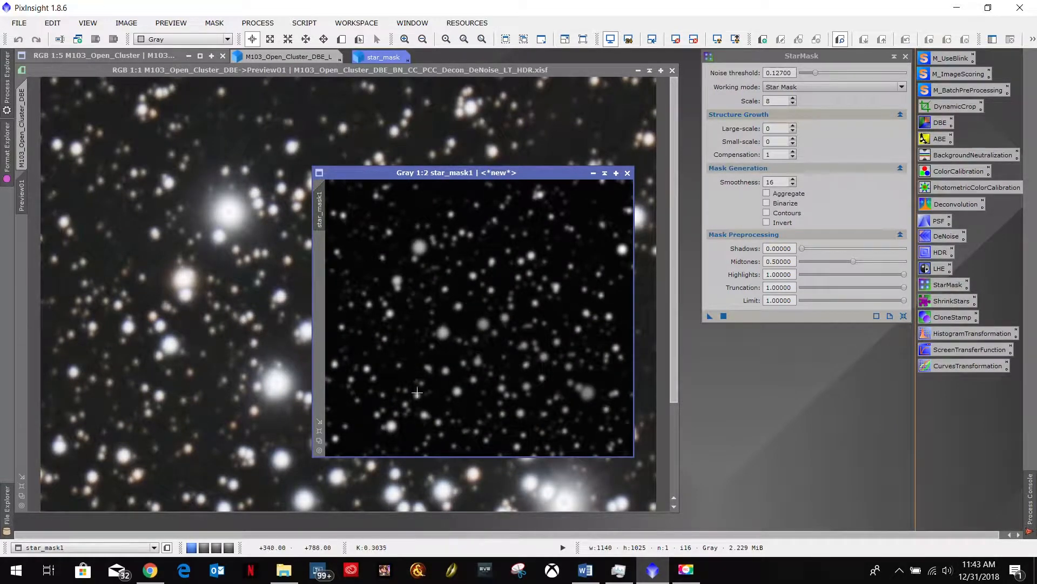
left_click(593, 173)
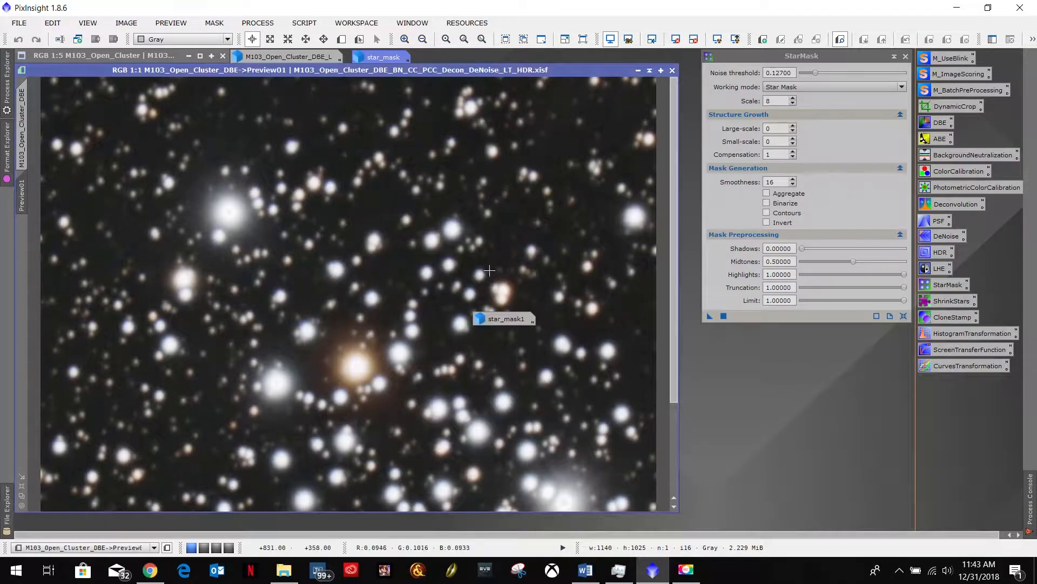
left_click_drag(505, 319, 451, 60)
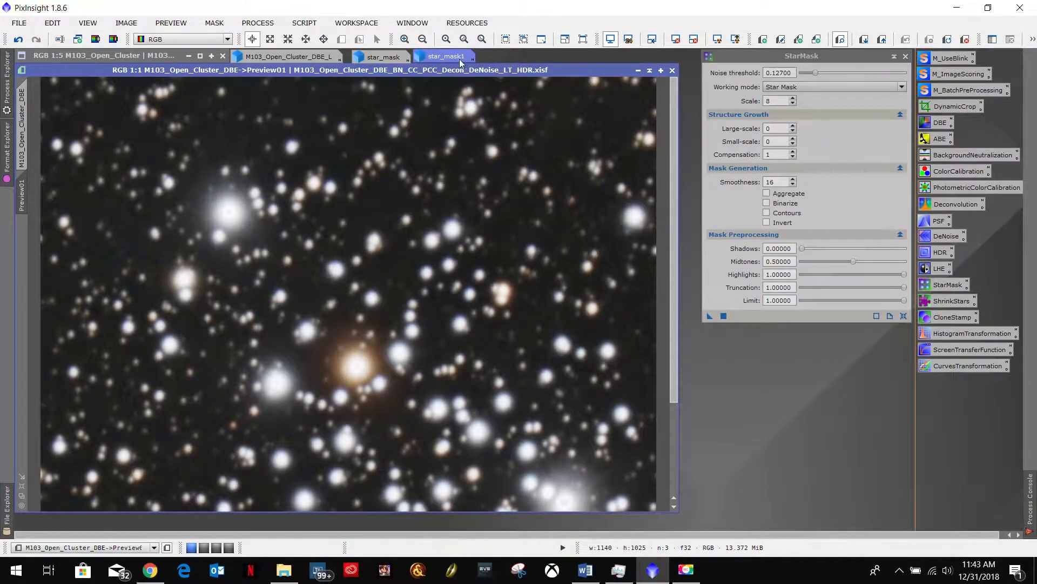
left_click_drag(454, 61, 516, 57)
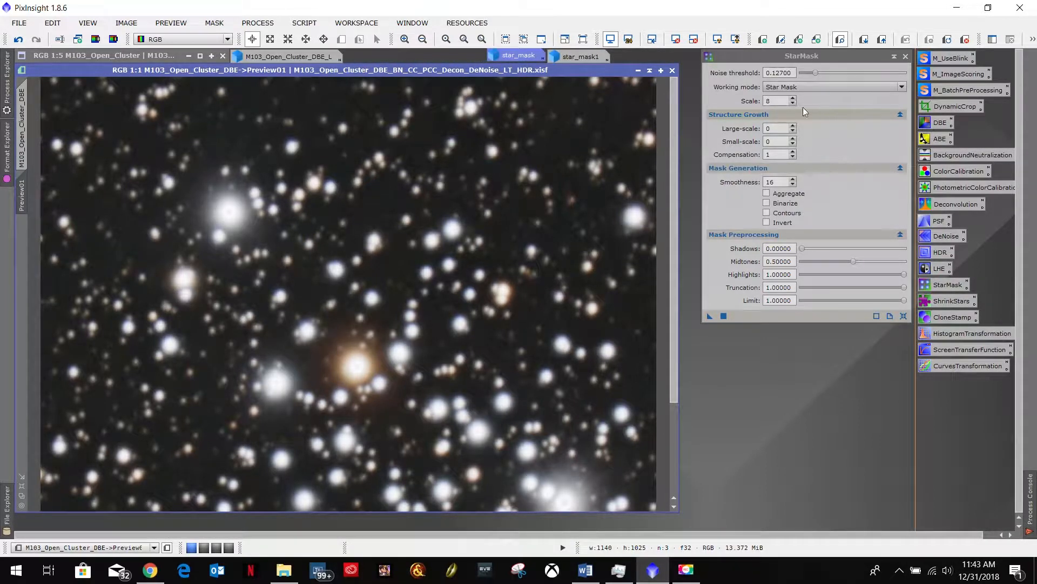
- Set the StarMask scale to 4 and generate a third trial mask of the preview
left_click(780, 100)
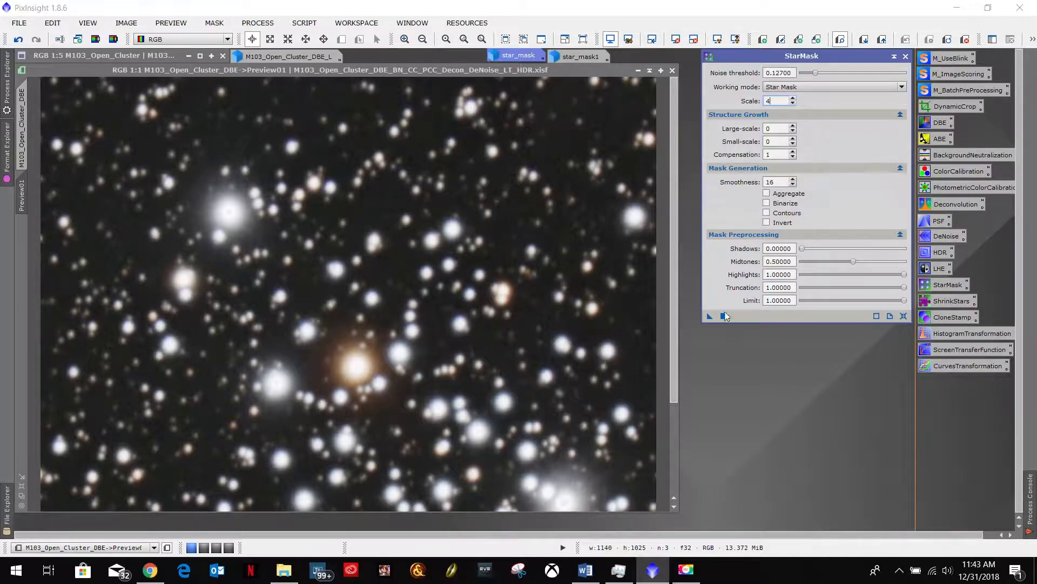
left_click_drag(707, 315, 708, 310)
left_click_drag(713, 323, 494, 329)
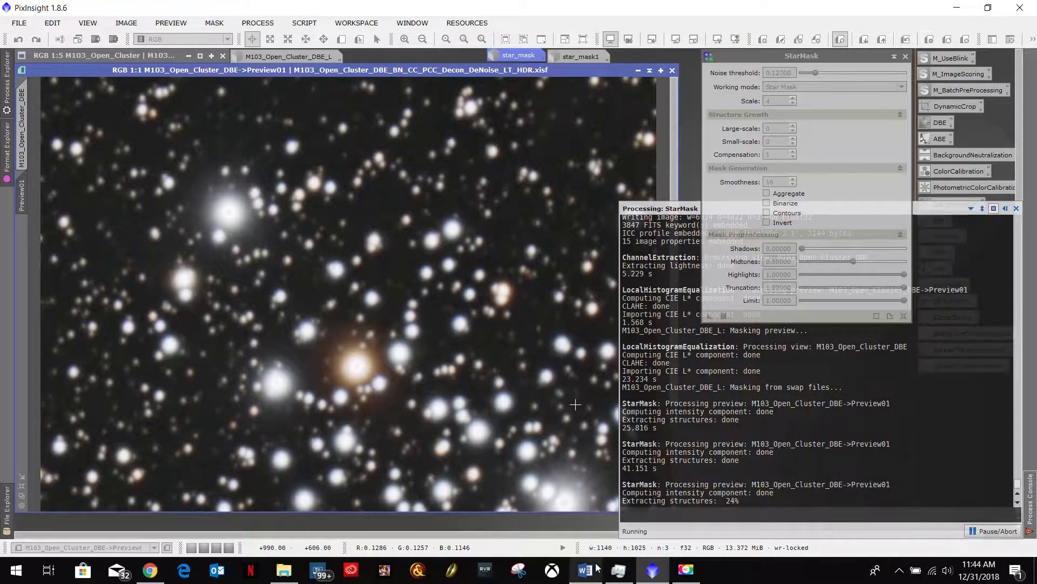
- Review the StarMask section and the step after it in the Word workflow notes, and return to PixInsight
mouse_move(592, 577)
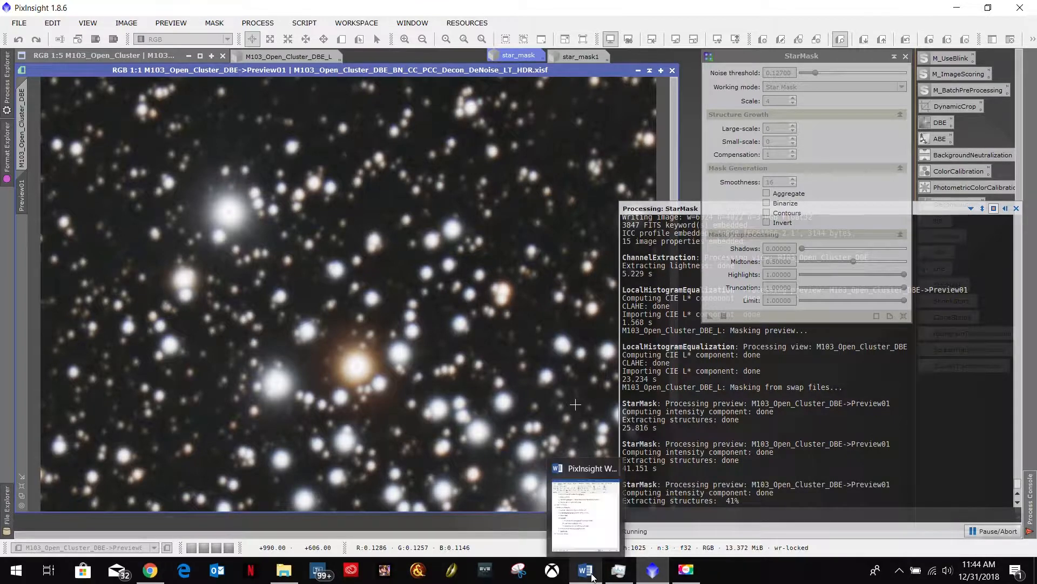
left_click(593, 577)
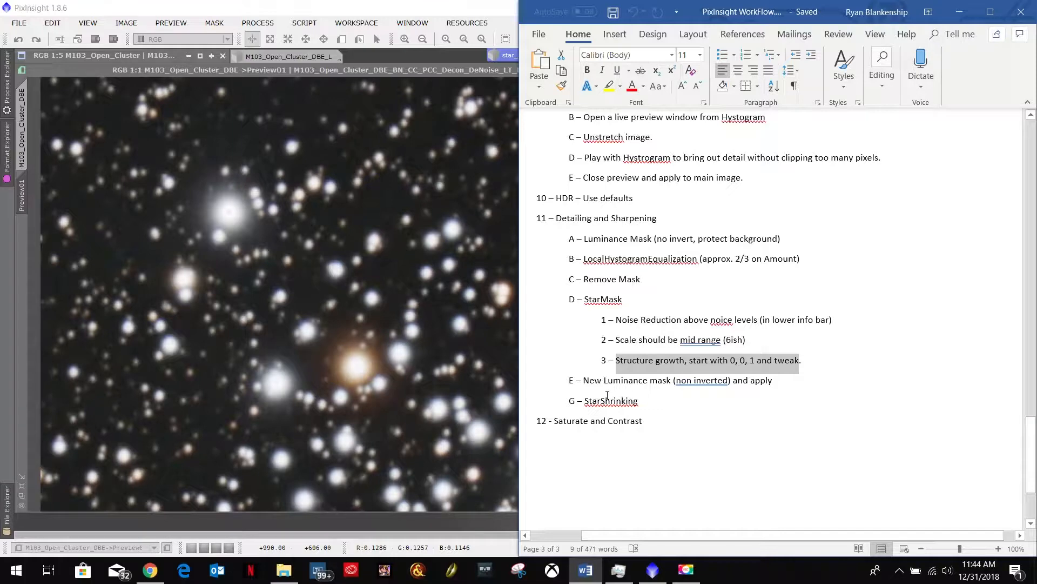
left_click(960, 12)
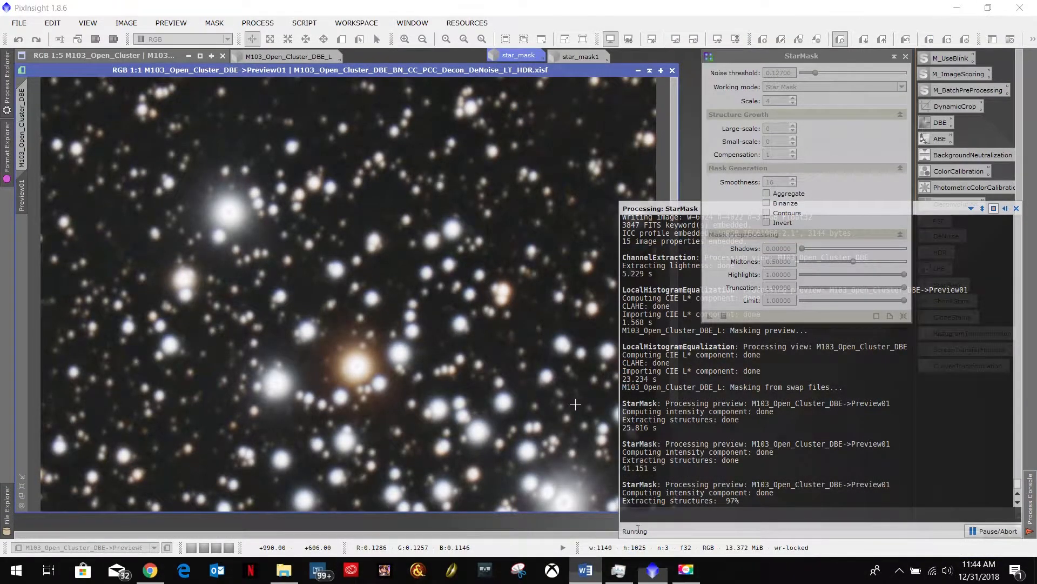
left_click(585, 569)
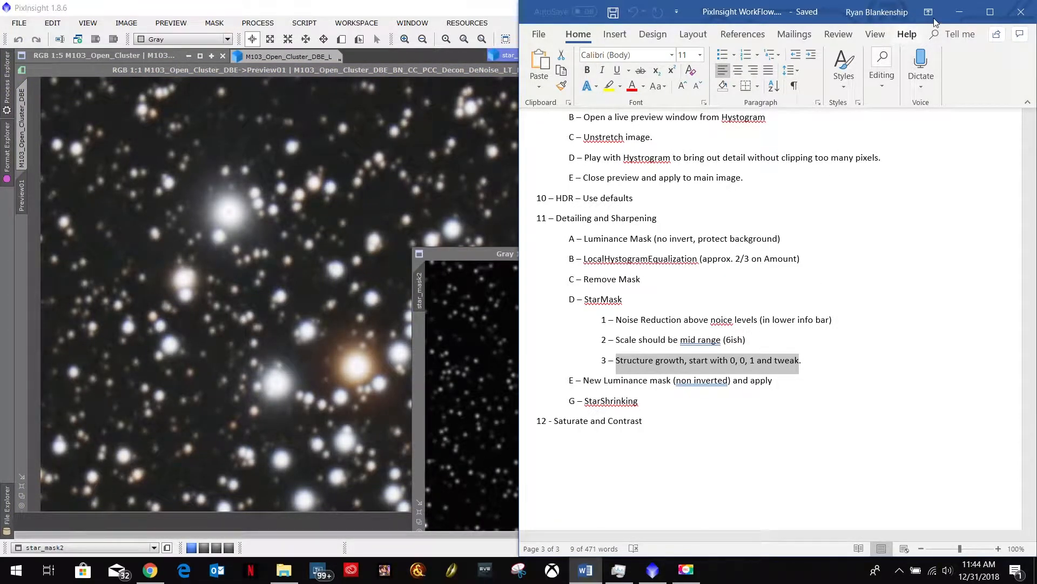
left_click(960, 12)
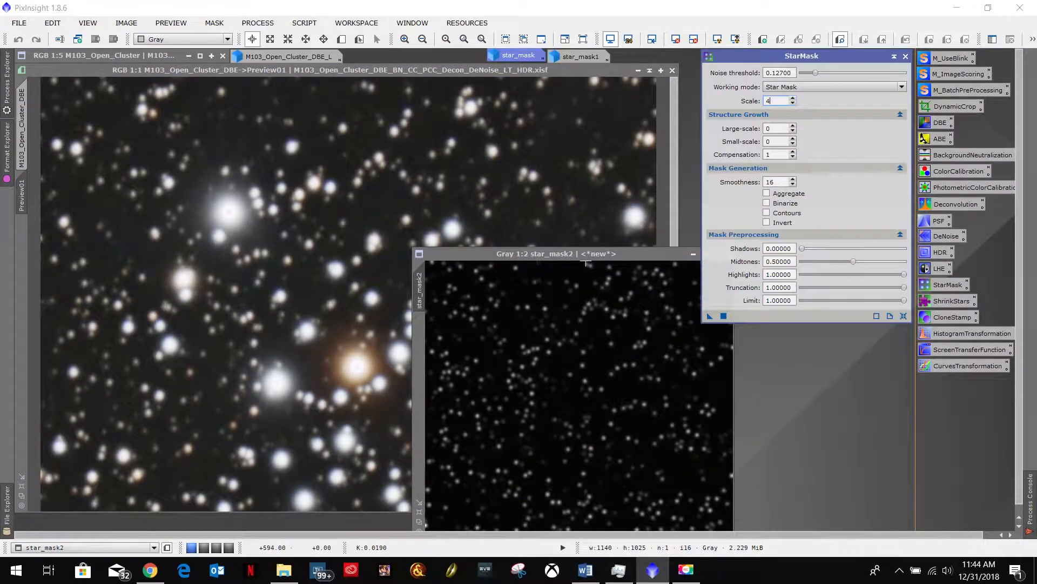
- Arrange the scale 4, 6 and 8 star masks side by side, with the StarMask settings moved clear, and compare their star coverage
left_click_drag(641, 254, 544, 141)
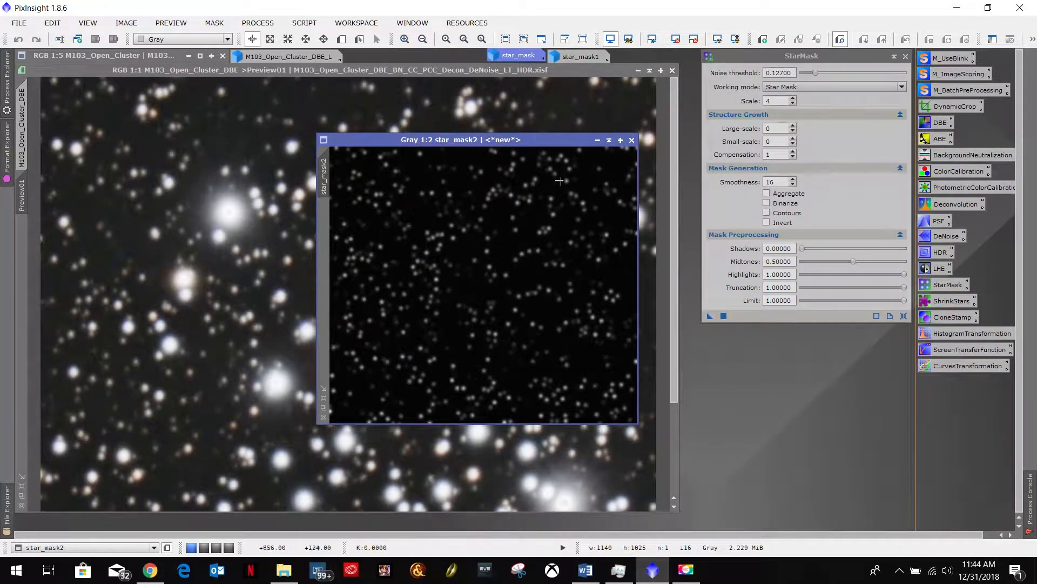
left_click_drag(565, 137, 290, 103)
double_click(518, 56)
left_click_drag(308, 141, 527, 109)
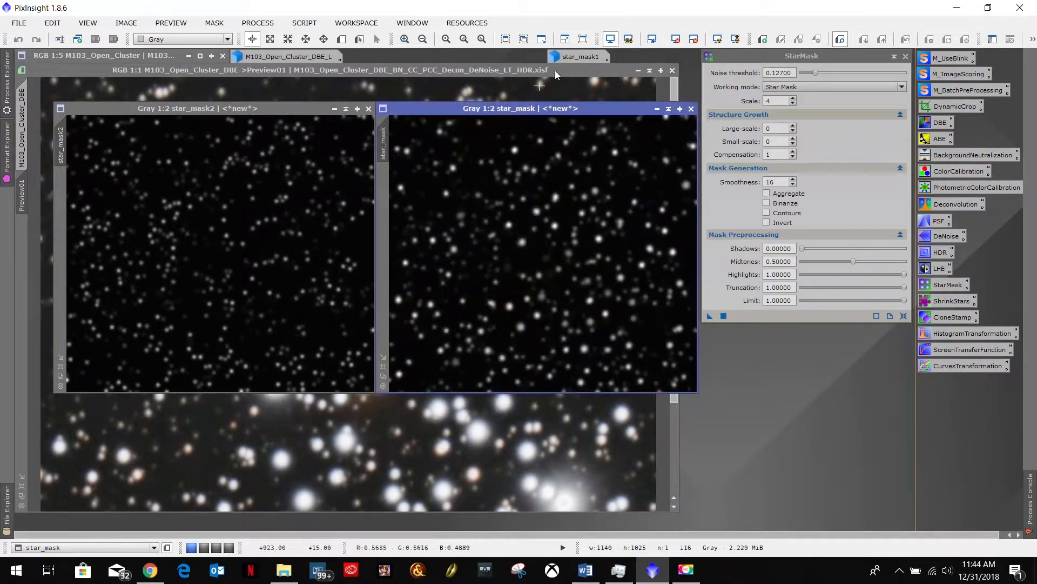
double_click(578, 54)
left_click_drag(446, 170, 827, 109)
left_click_drag(824, 55, 624, 400)
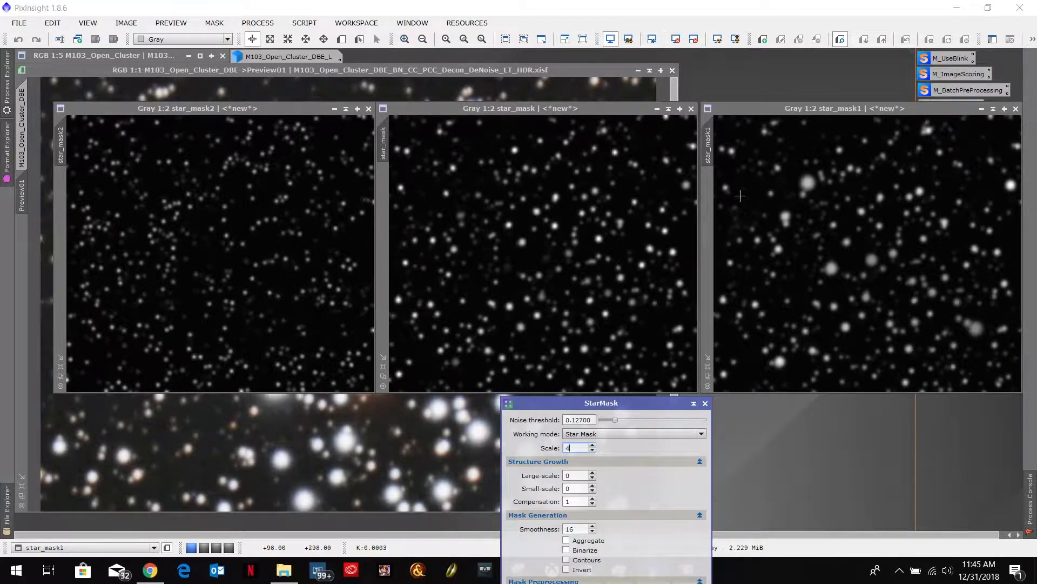
- Close all three trial star masks
left_click(369, 109)
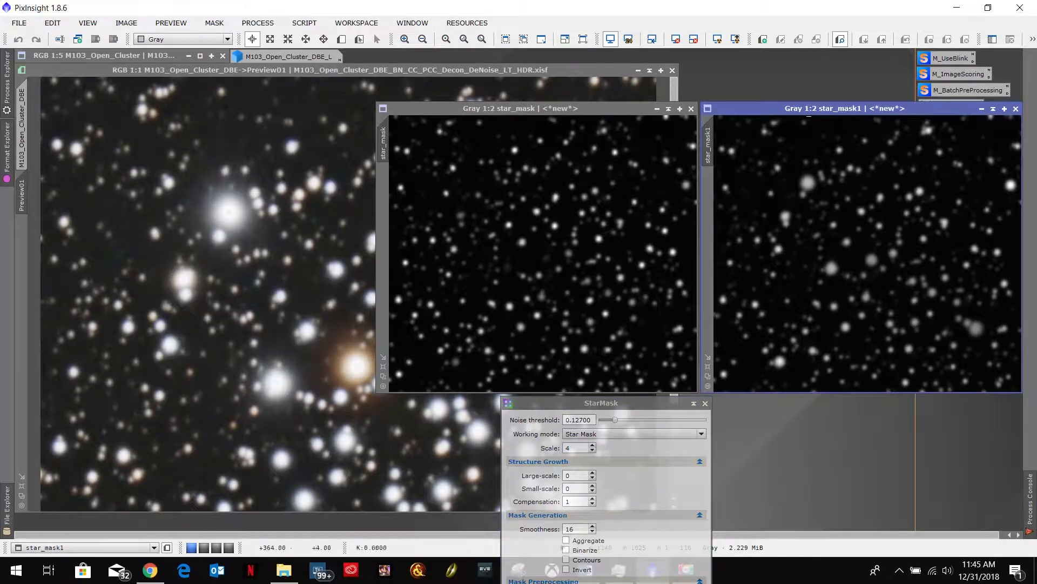
left_click(1017, 109)
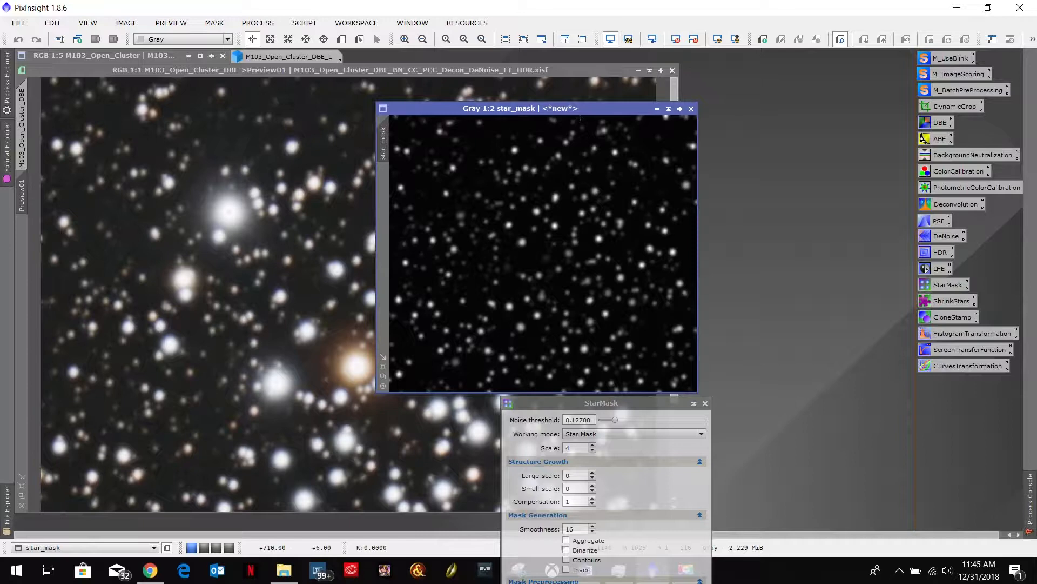
left_click(691, 108)
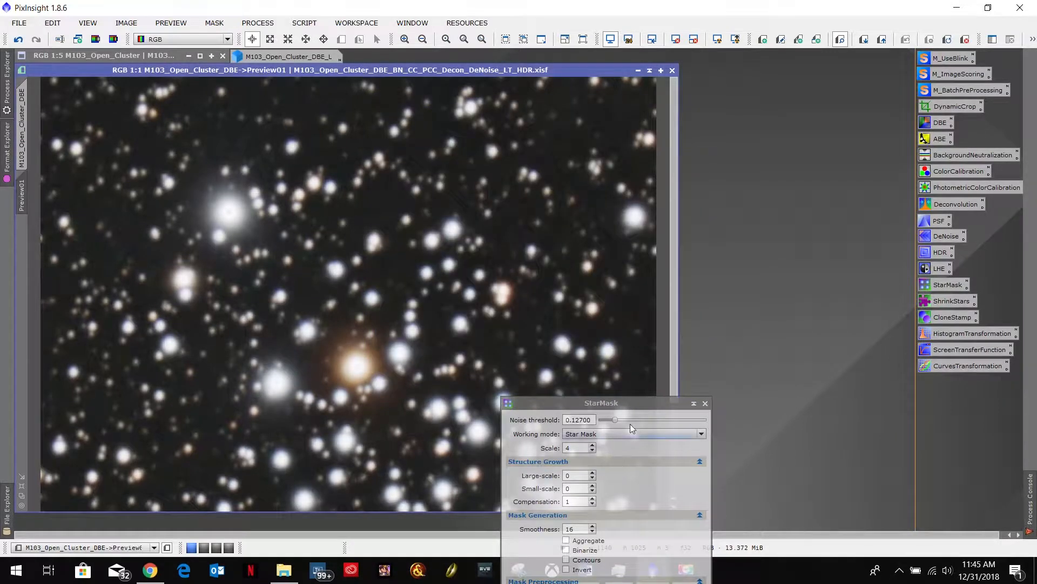
- Move the StarMask settings back beside the image and set the scale to 6
left_click(633, 399)
left_click_drag(627, 403, 828, 64)
left_click_drag(778, 102, 728, 105)
type("6")
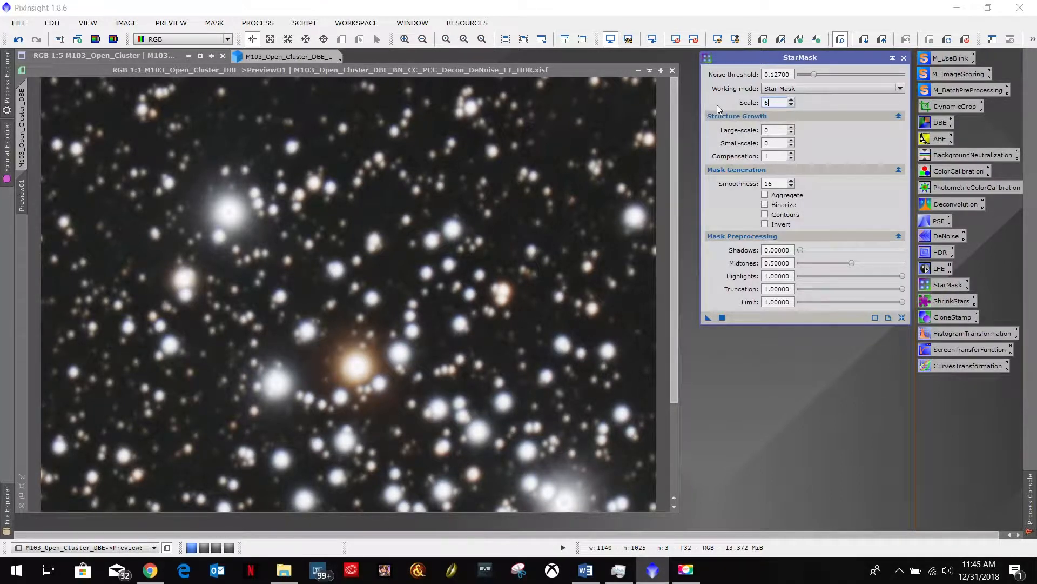
- Delete the cluster preview from the M103 image
left_click(574, 70)
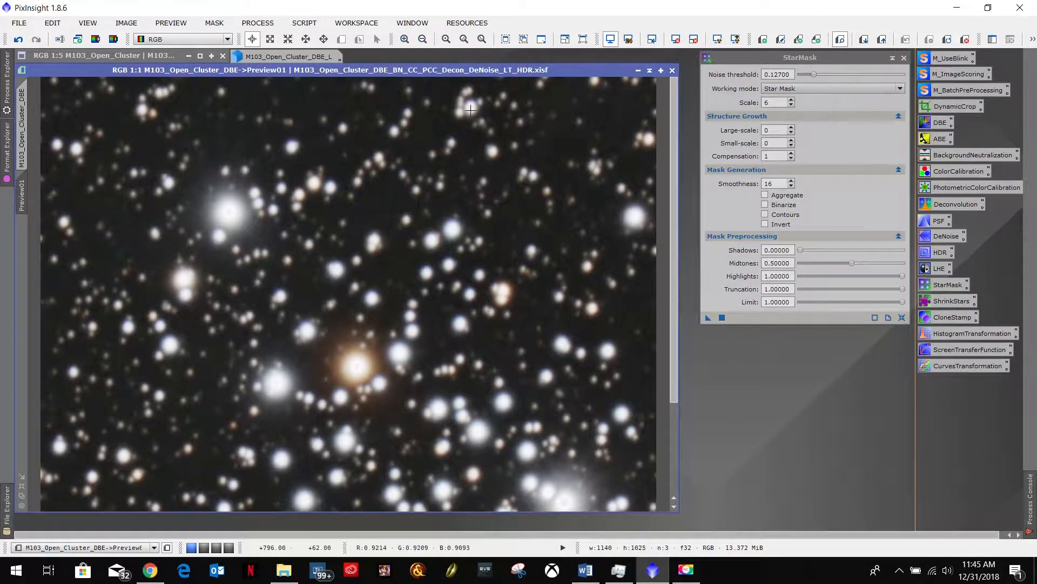
right_click(22, 199)
left_click(56, 294)
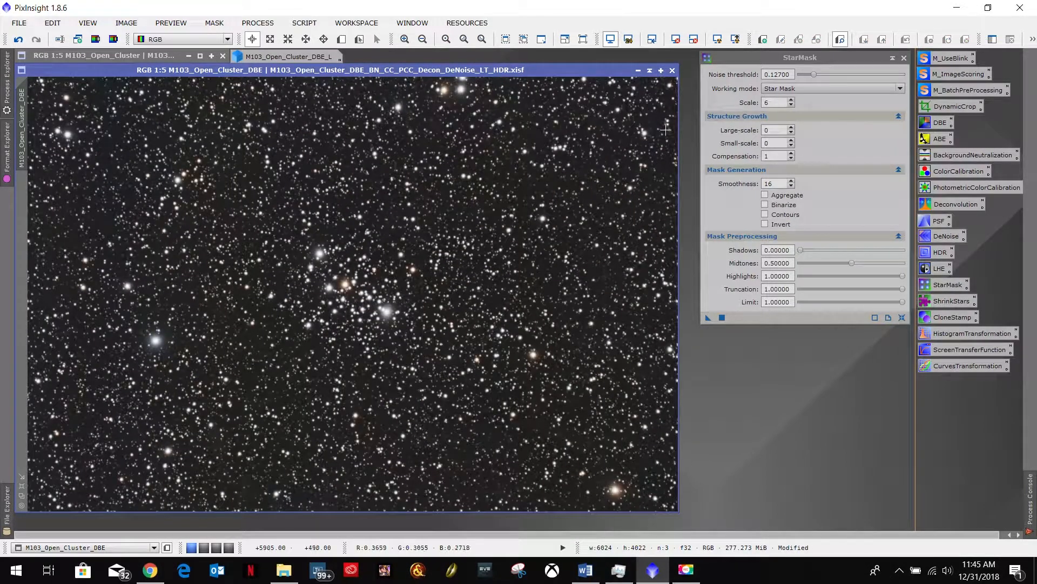
- Generate the star mask from the full M103 image and align its window over the original image
left_click(708, 317)
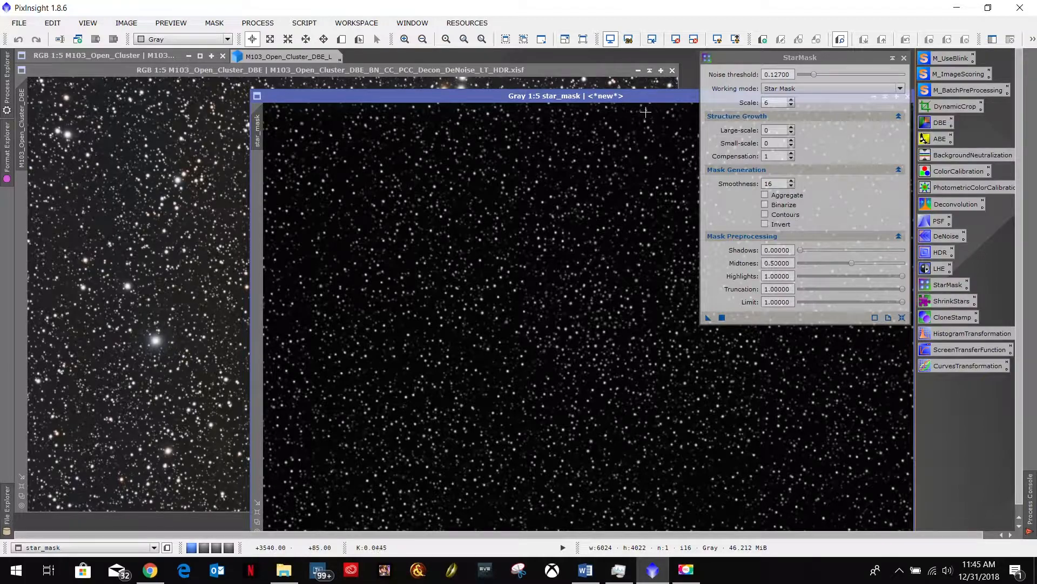
left_click_drag(642, 97, 486, 98)
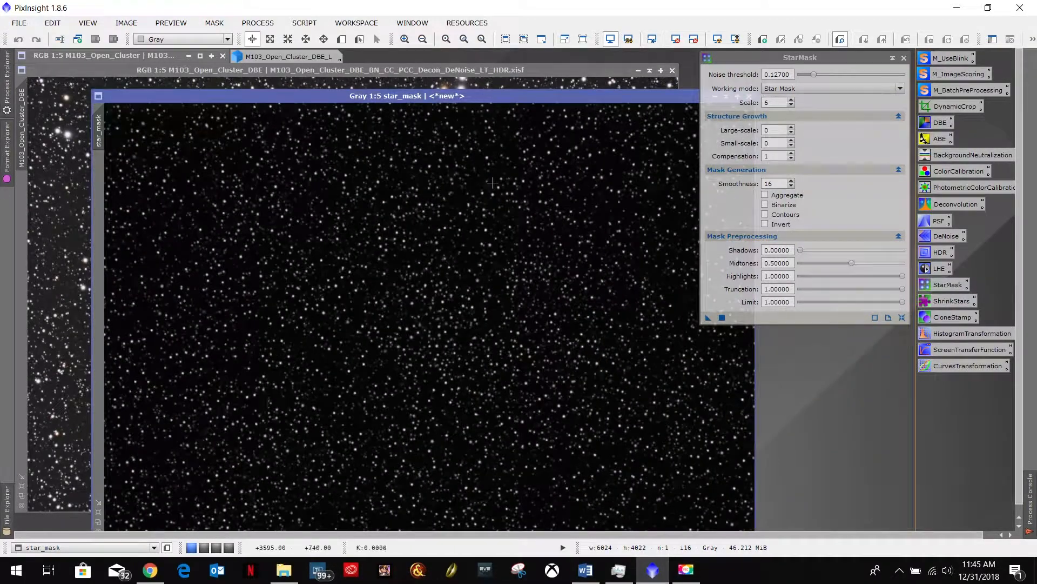
left_click_drag(581, 95, 468, 72)
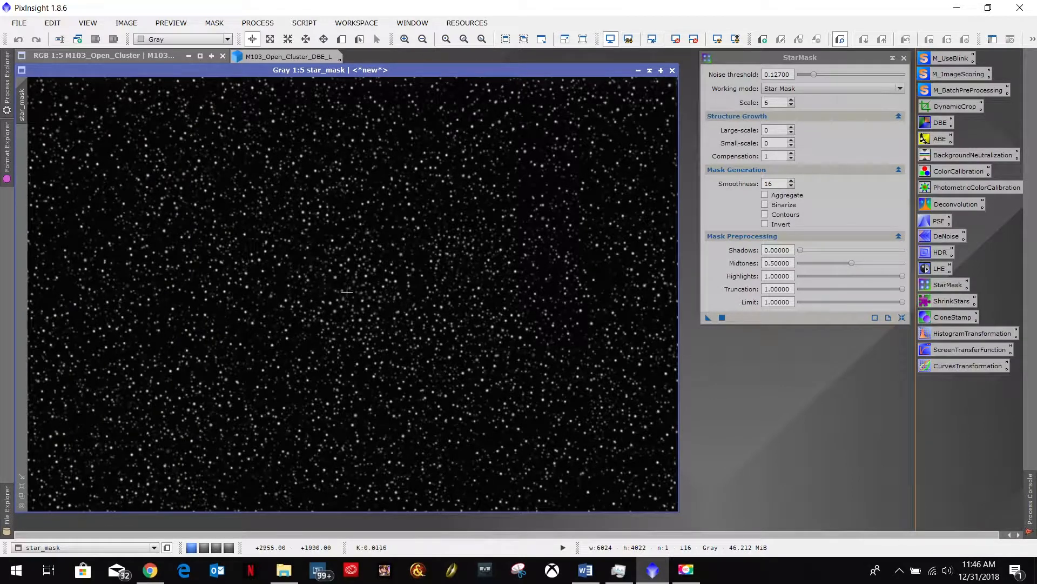
left_click_drag(469, 66, 469, 67)
- Check the Word workflow notes for the step that follows StarMask, and return to PixInsight
left_click(585, 569)
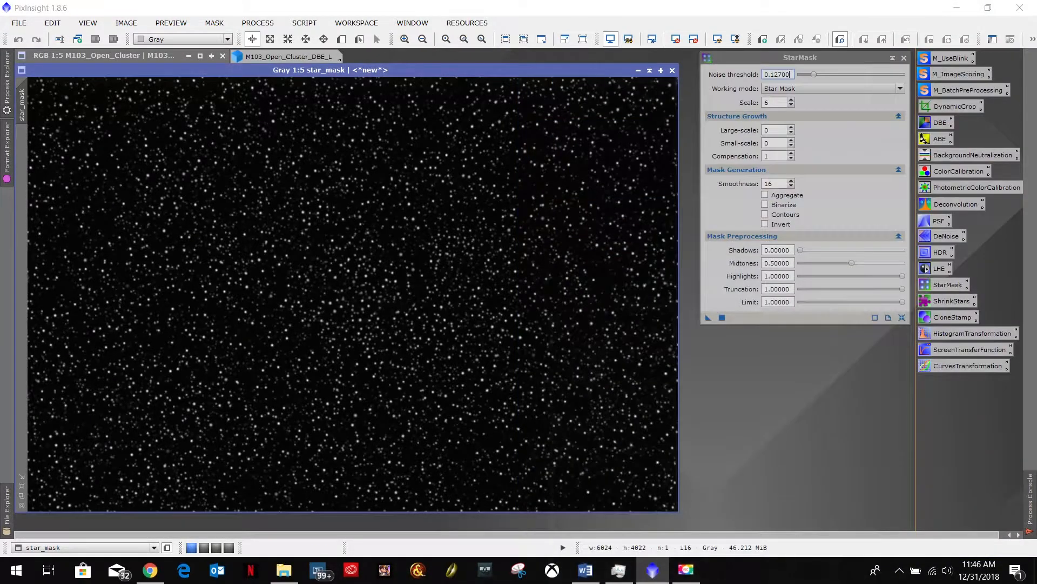
left_click(960, 11)
- Minimize the star mask and park it along the workspace's upper edge, and close the old extracted luminance image
left_click(639, 70)
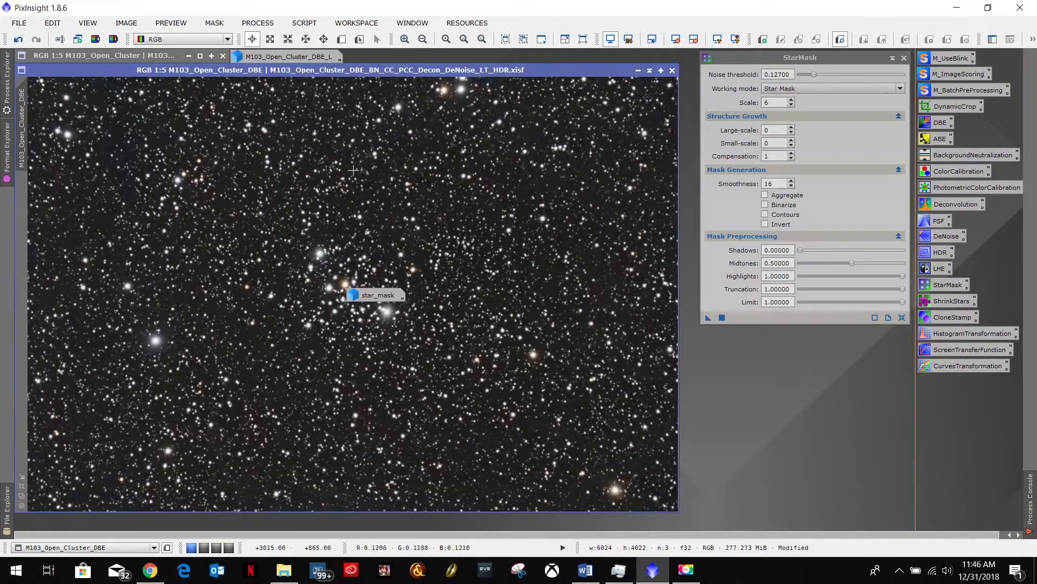
left_click_drag(373, 296, 373, 59)
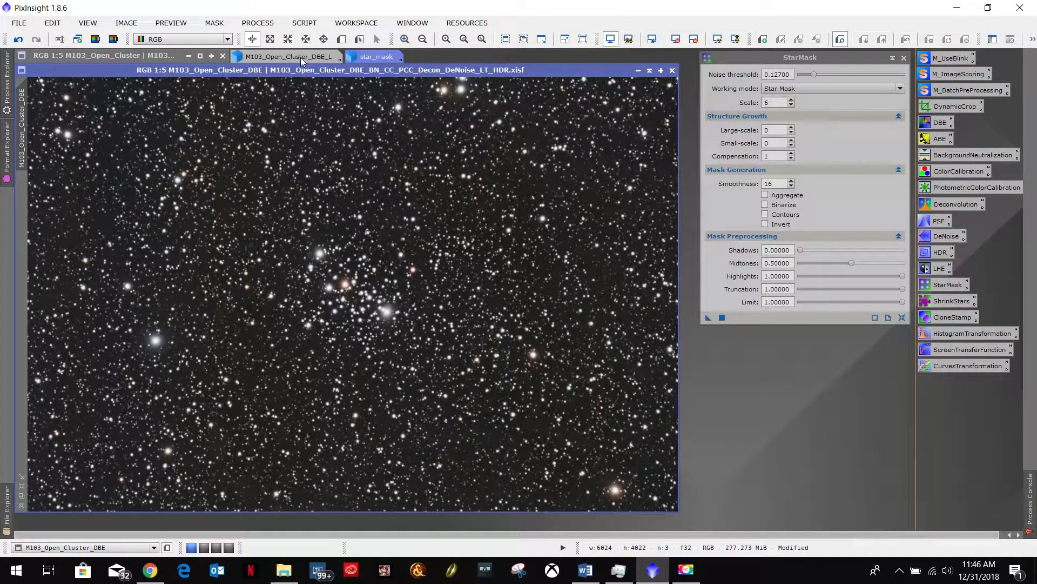
double_click(268, 56)
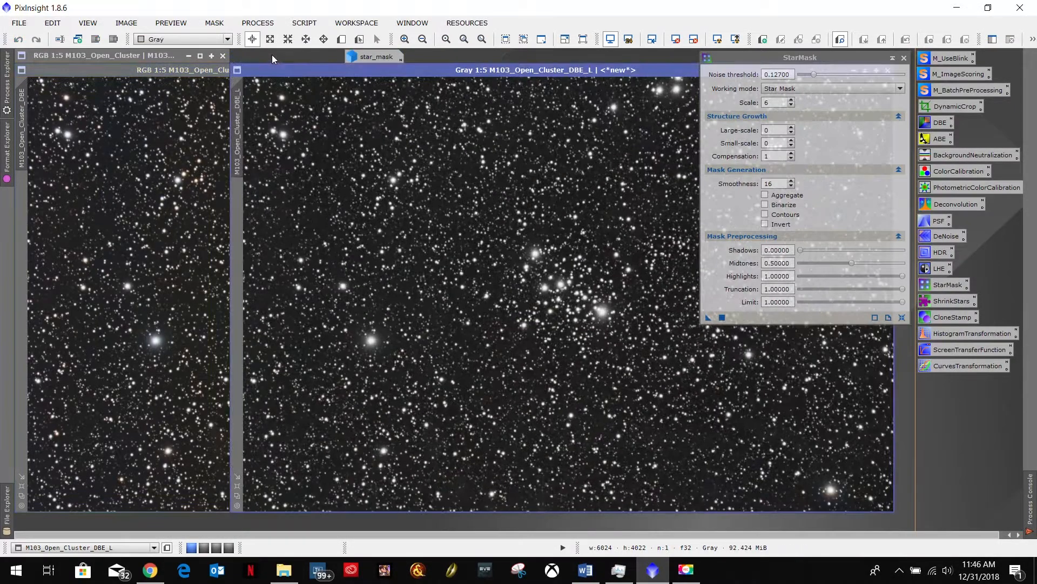
left_click_drag(650, 67, 442, 81)
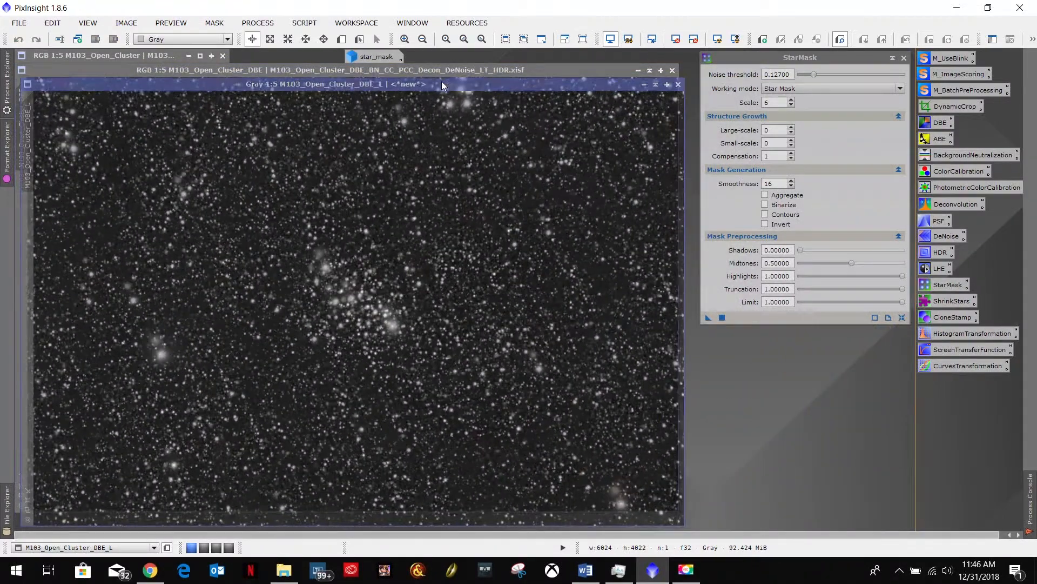
left_click(679, 85)
left_click(496, 309)
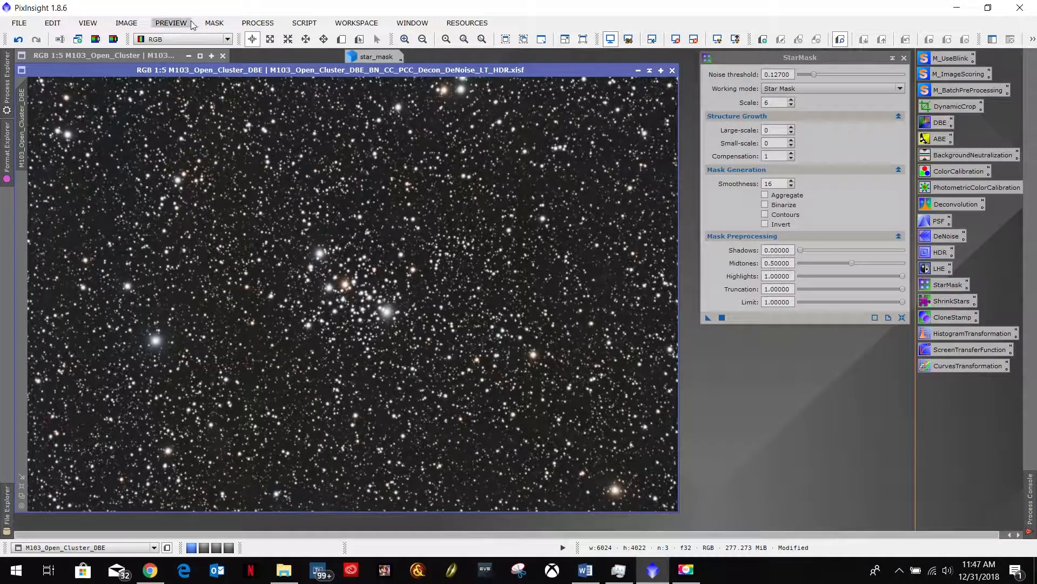
- Extract a new luminance image from the M103_Open_Cluster_DBE image, enlarge it to 1:5 and place its window over the original
left_click(96, 41)
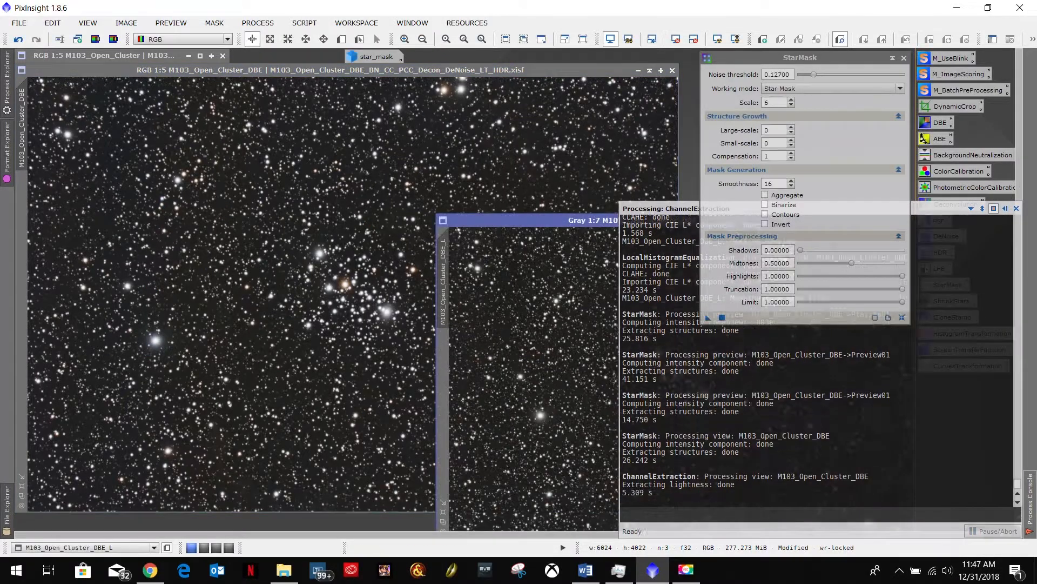
left_click_drag(539, 220, 214, 146)
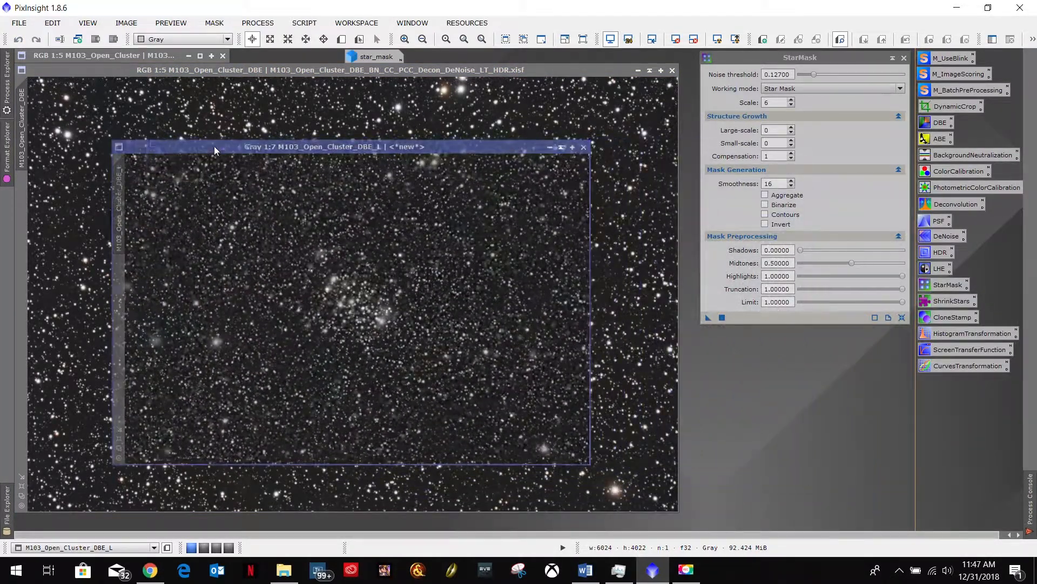
left_click(120, 439)
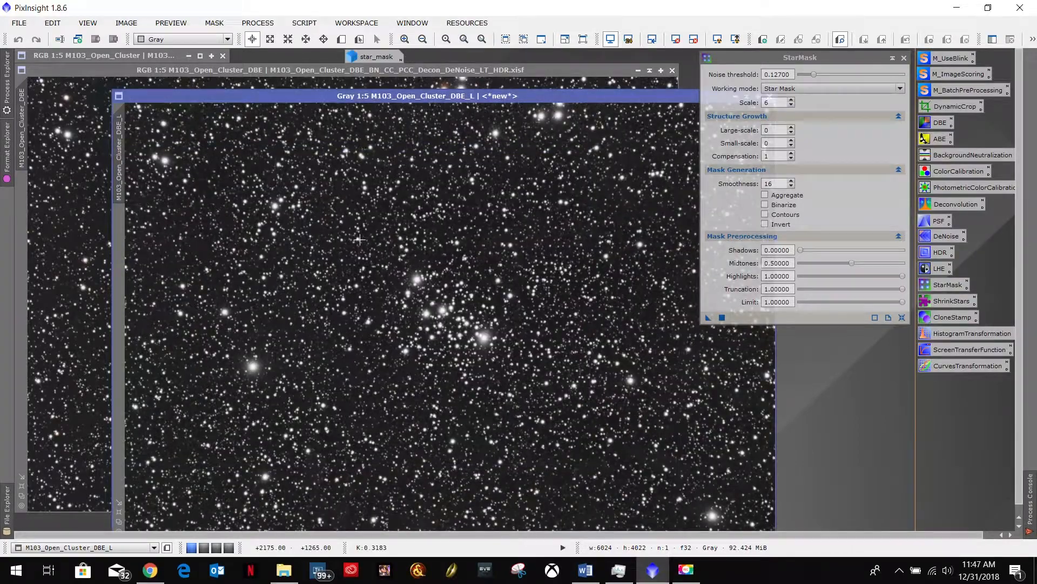
left_click_drag(477, 93, 473, 93)
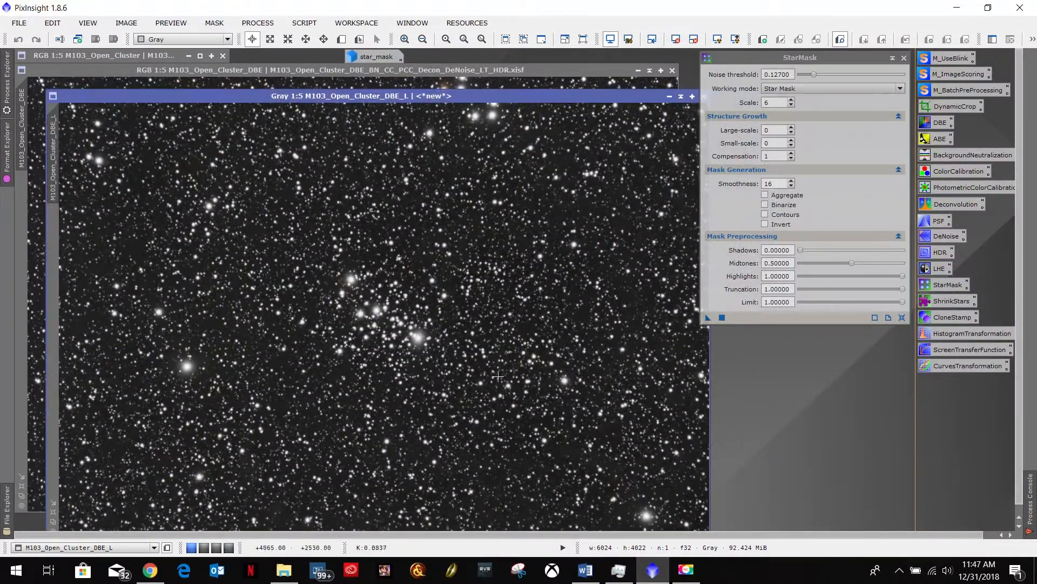
- Following the Word workflow notes, apply the new luminance image as a non-inverted mask to the M103 image, and park it minimized beside star_mask
left_click(585, 570)
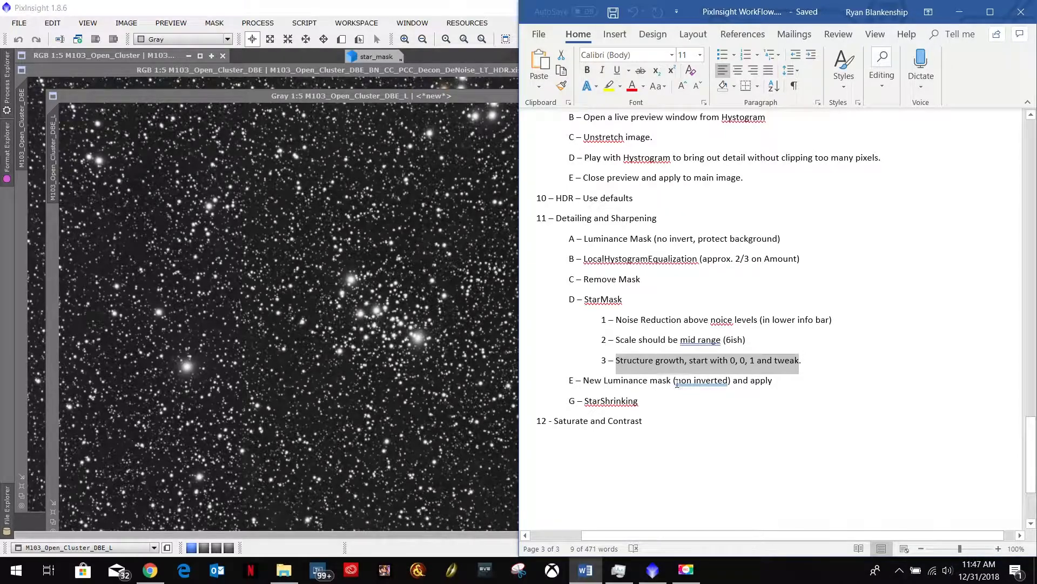
left_click(465, 96)
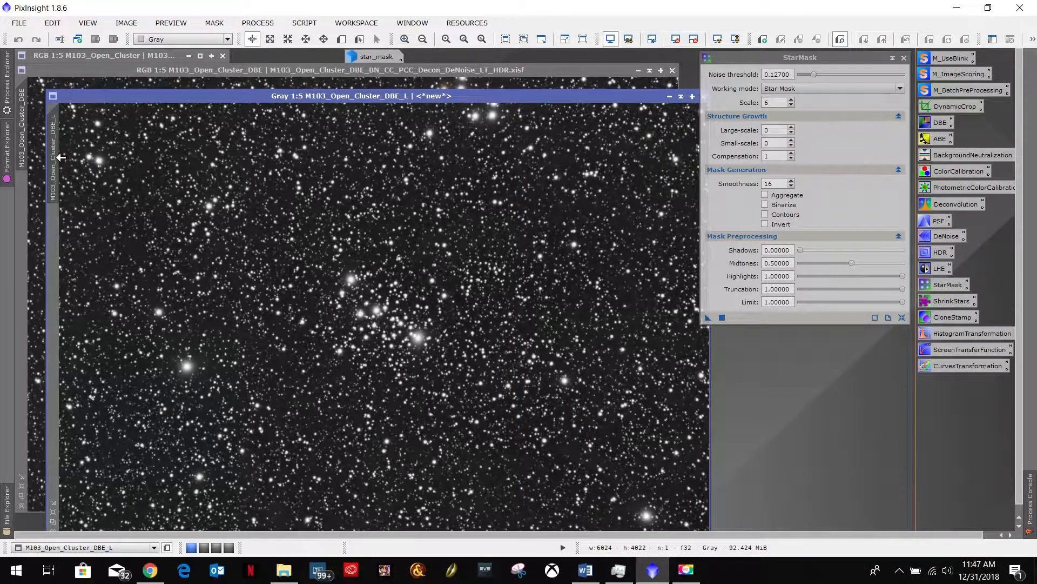
mouse_move(59, 147)
left_click_drag(59, 147, 25, 283)
left_click(669, 96)
left_click_drag(433, 319, 287, 57)
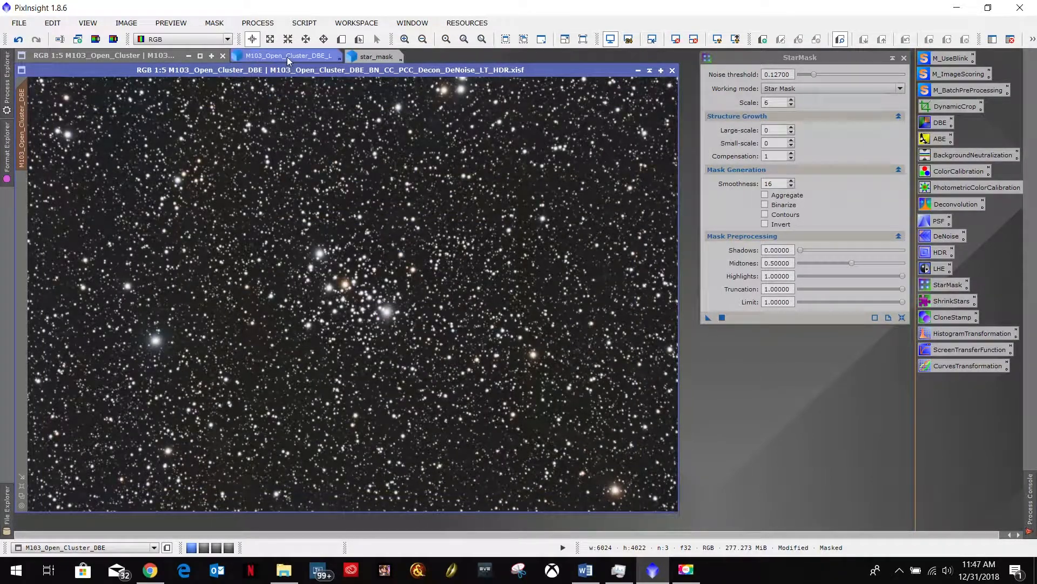
- Display the luminance mask overlay on the M103 image to check its coverage, and hide it again
left_click(172, 25)
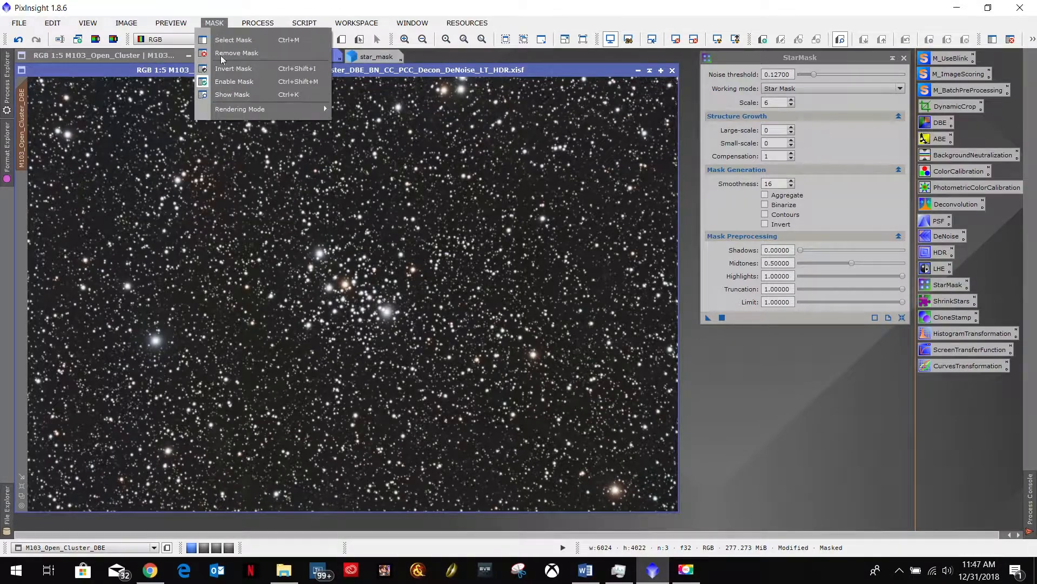
left_click(224, 94)
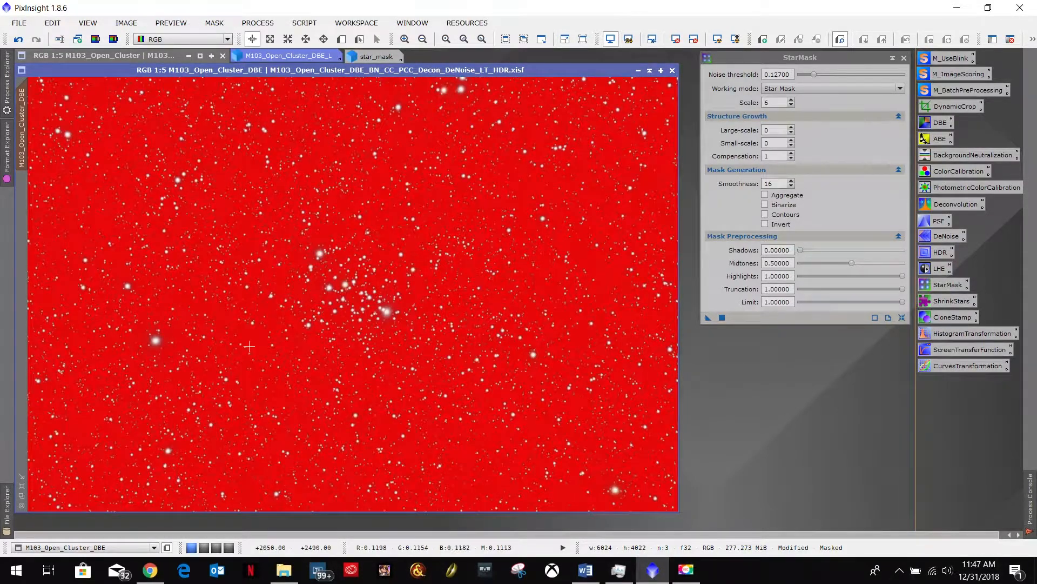
left_click(214, 22)
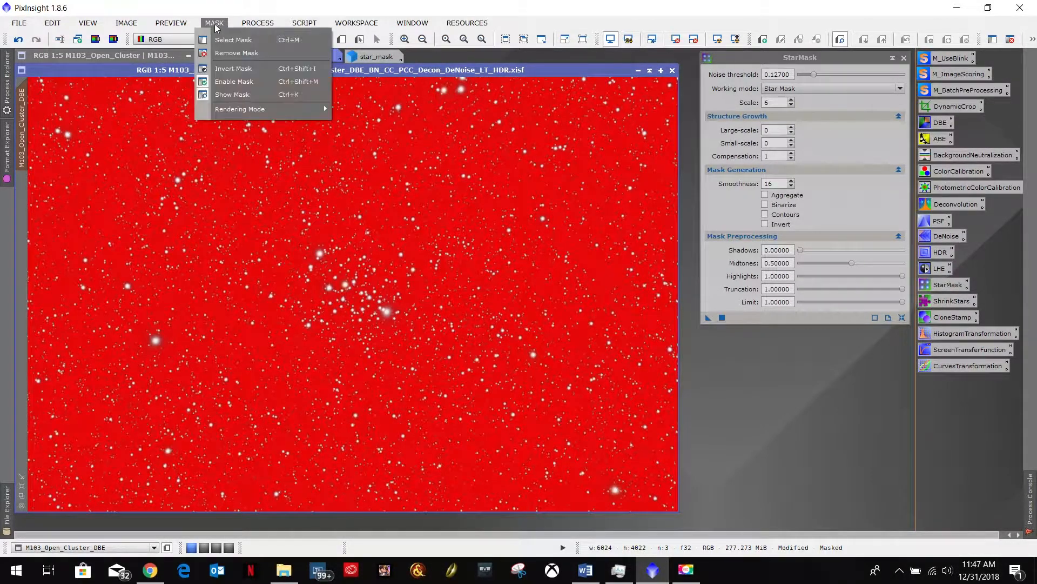
left_click(225, 93)
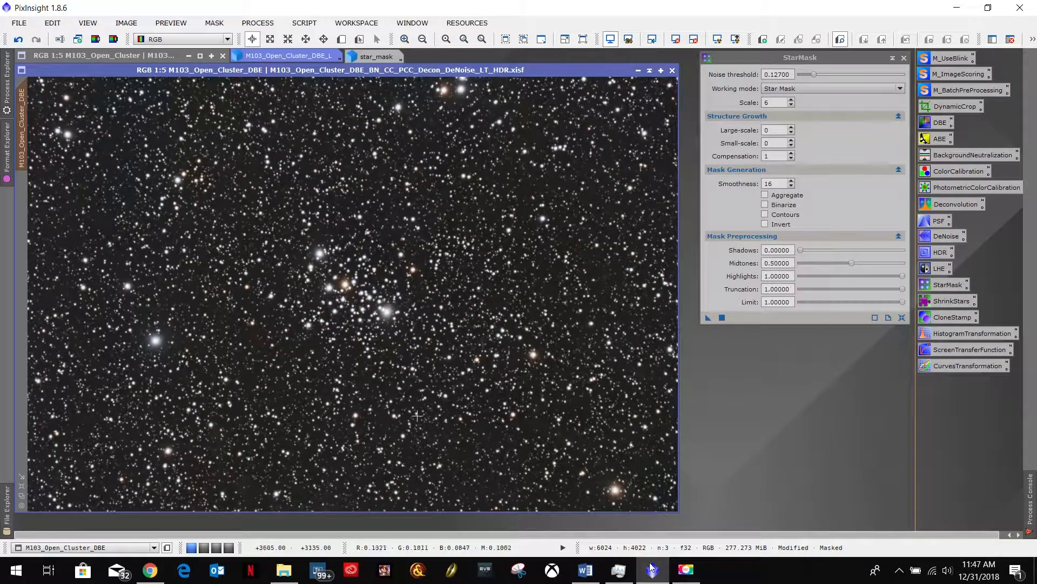
- Check the Word notes for the next step, then replace the StarMask settings with the saved ShrinkStars process beside the image
left_click(586, 570)
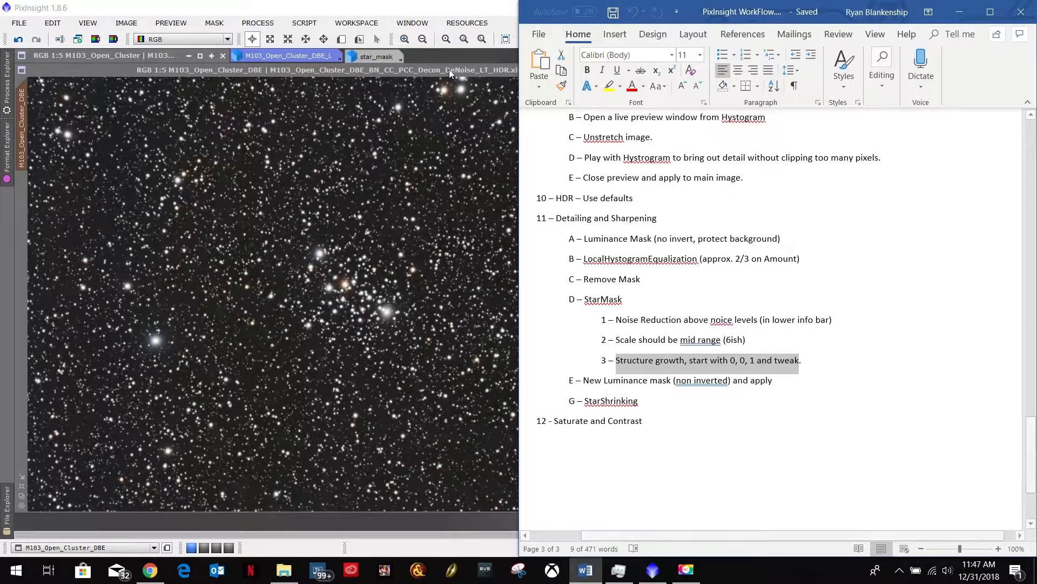
left_click(960, 12)
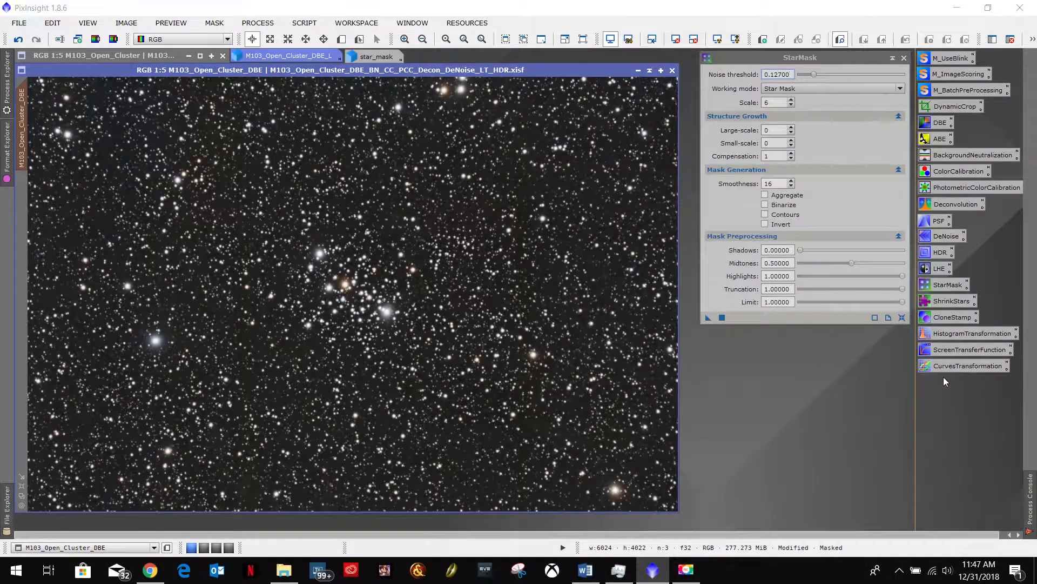
left_click(904, 58)
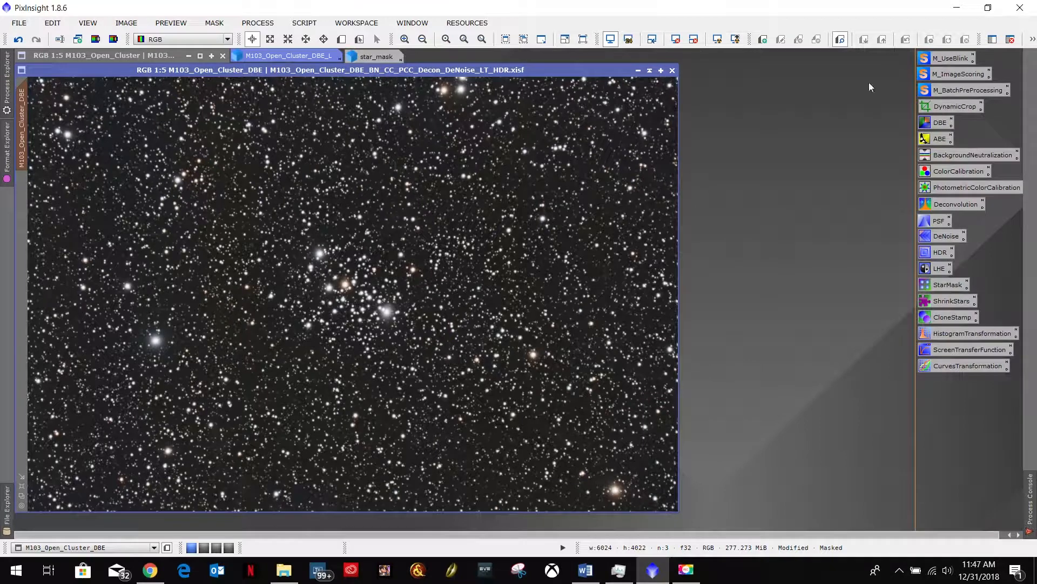
double_click(942, 300)
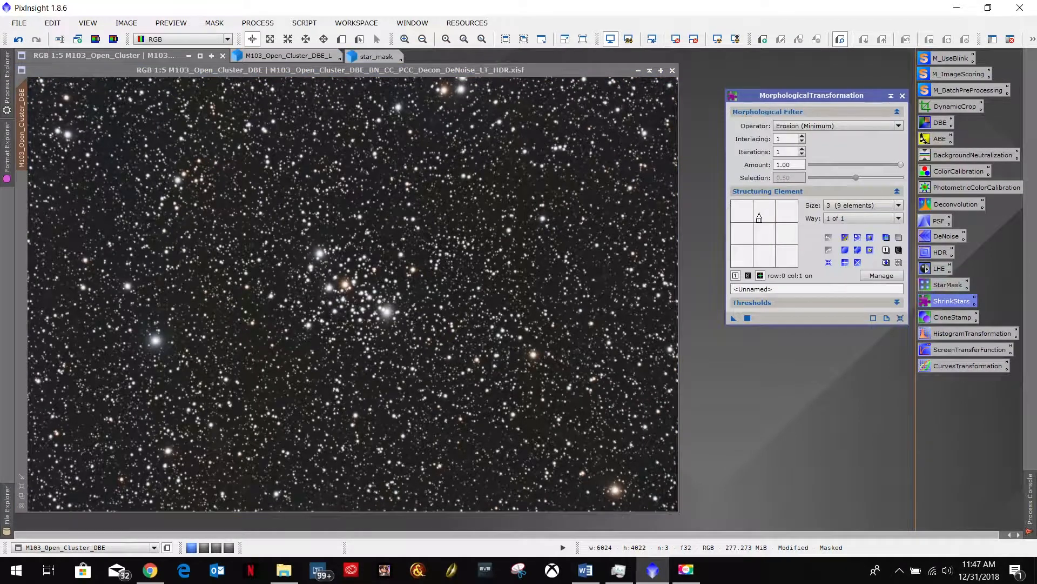
left_click_drag(825, 95, 828, 58)
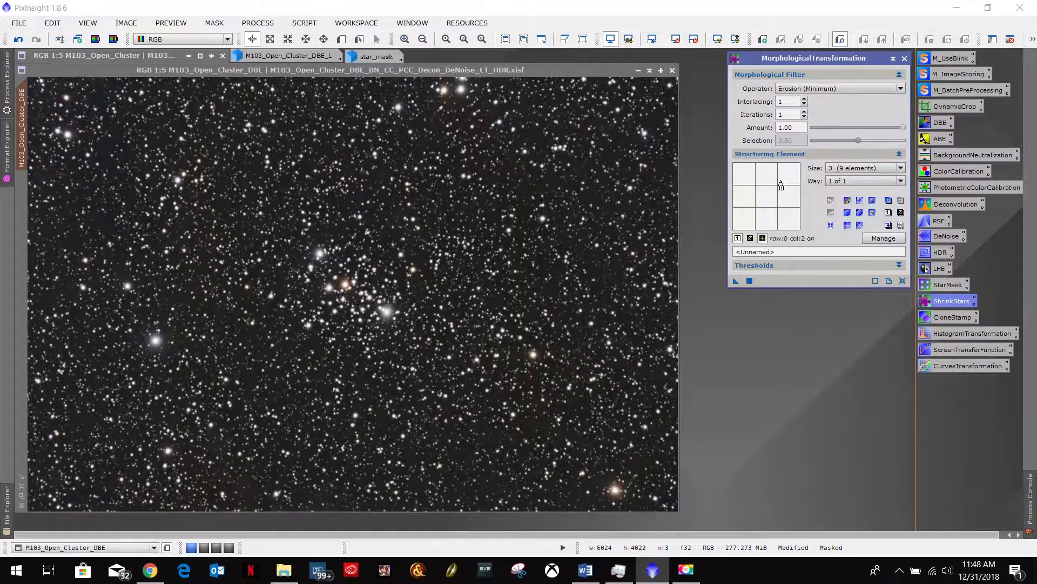
- Set the MorphologicalTransformation structuring element to size 9 (81 elements) with a circular structure, leaving the thresholds unchanged
left_click(901, 168)
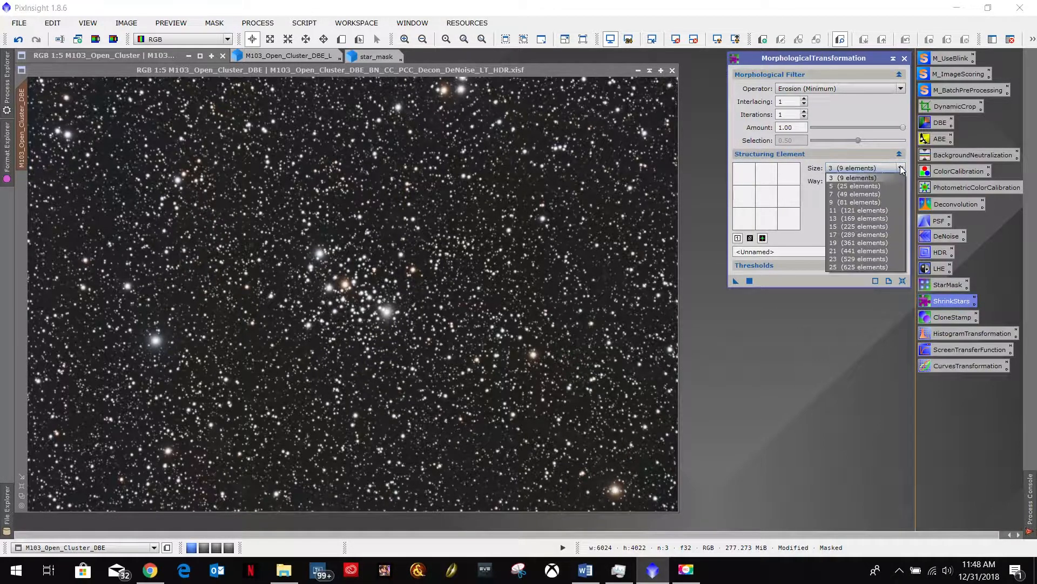
left_click(836, 203)
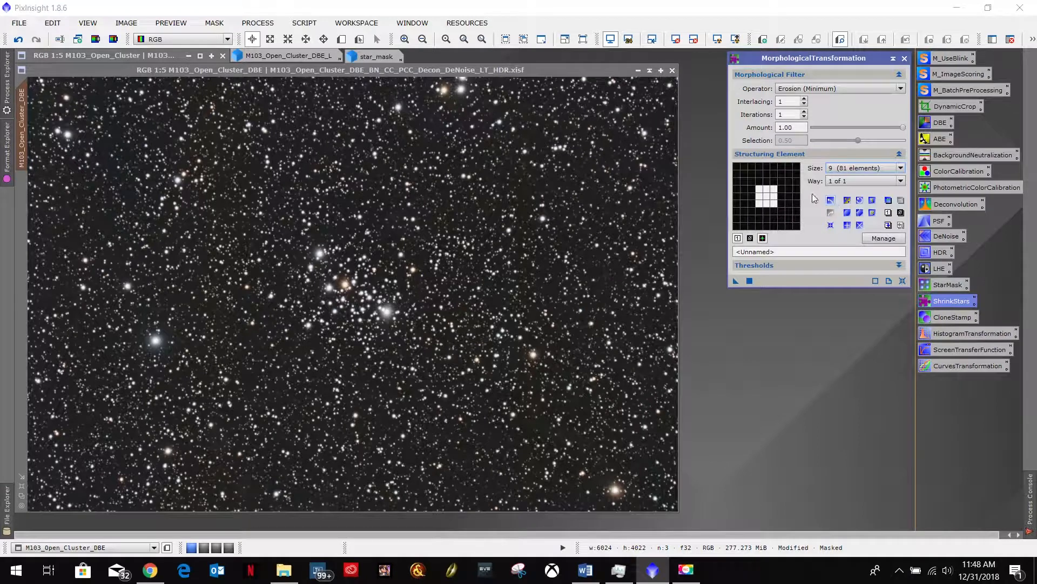
left_click(847, 213)
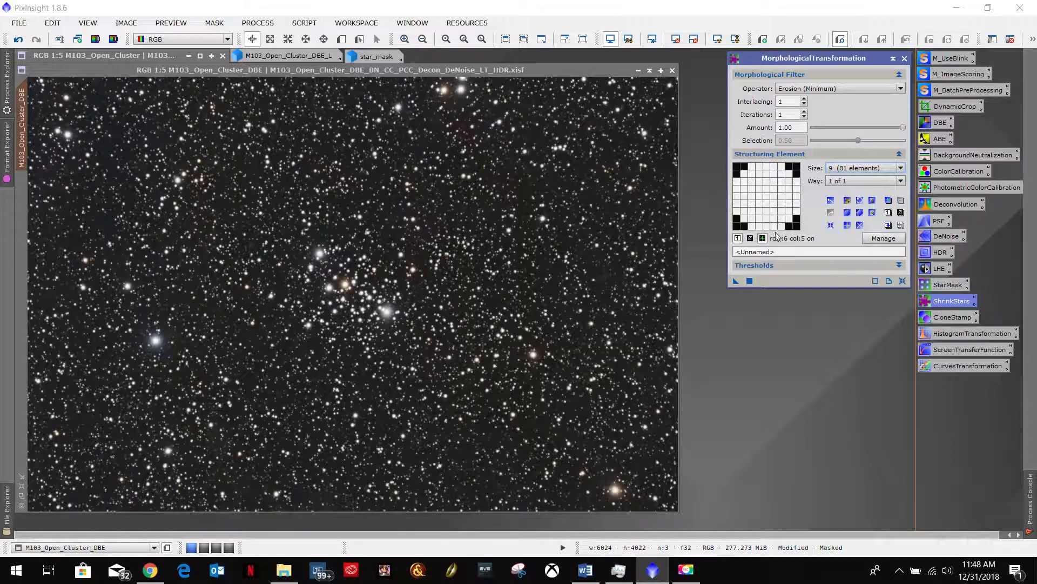
left_click(796, 264)
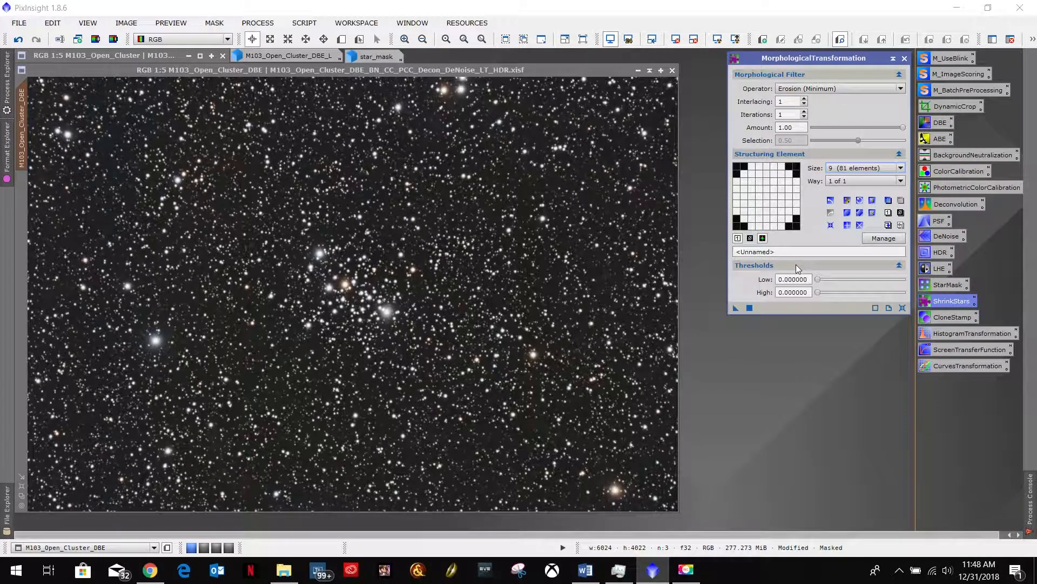
left_click(796, 264)
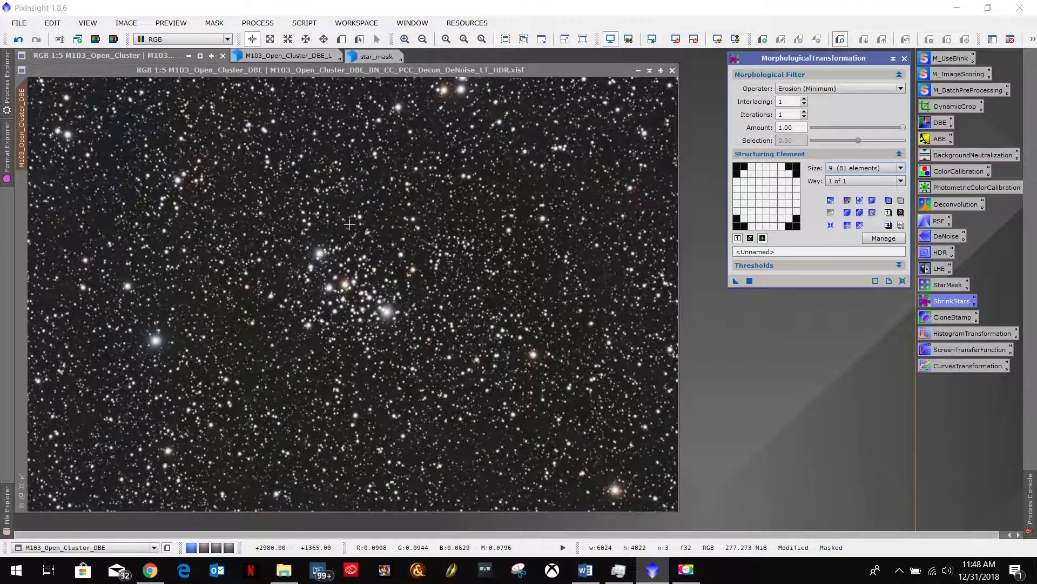
- Check the Word notes, then apply star_mask as the mask on the M103 image and minimize the star mask again
left_click(585, 570)
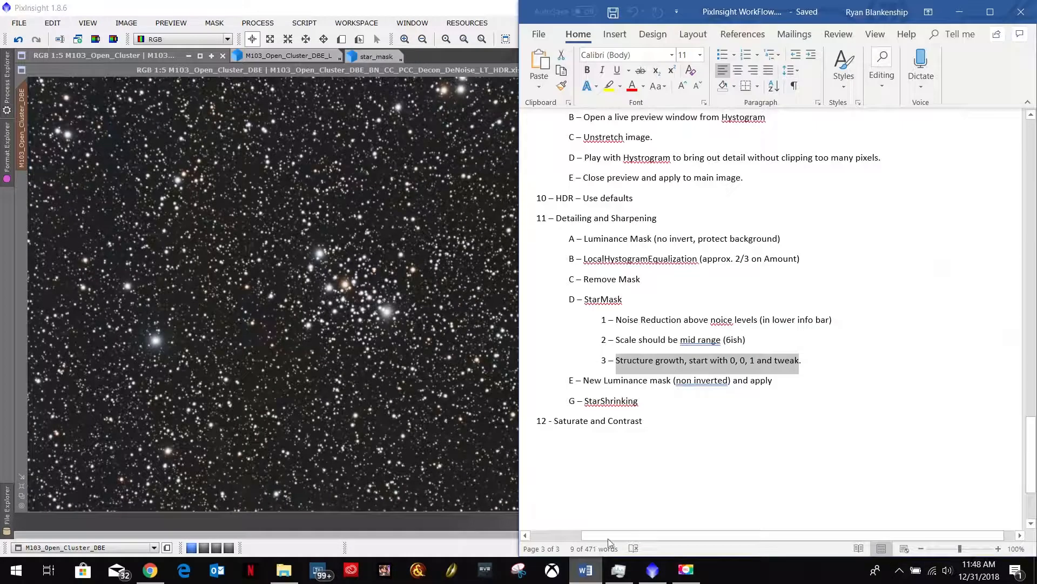
left_click(959, 12)
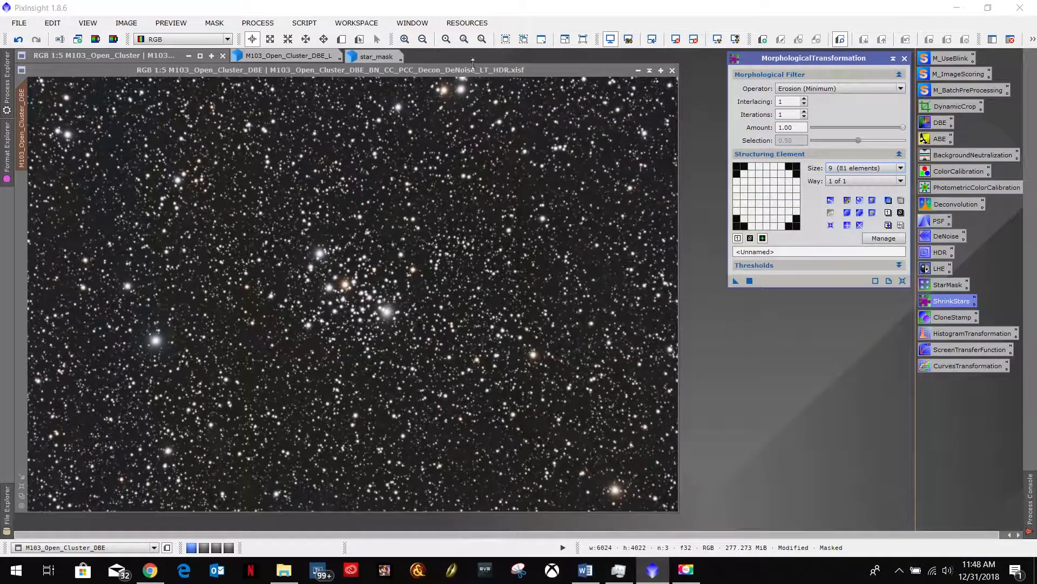
left_click(376, 59)
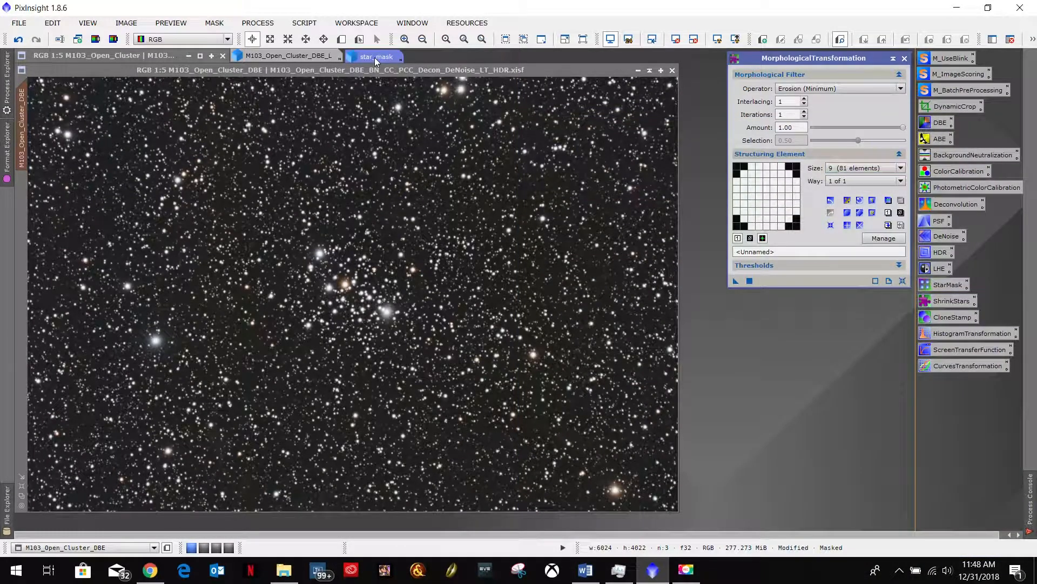
double_click(375, 58)
mouse_move(473, 67)
left_mouse_down()
mouse_move(486, 59)
mouse_move(487, 75)
left_mouse_up()
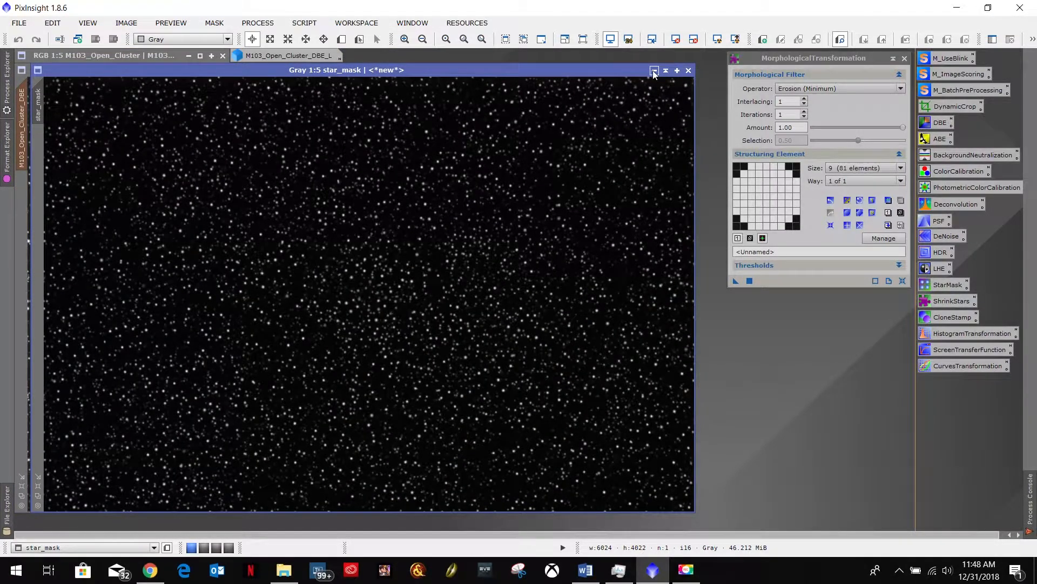
left_click(653, 71)
double_click(385, 57)
left_click(654, 71)
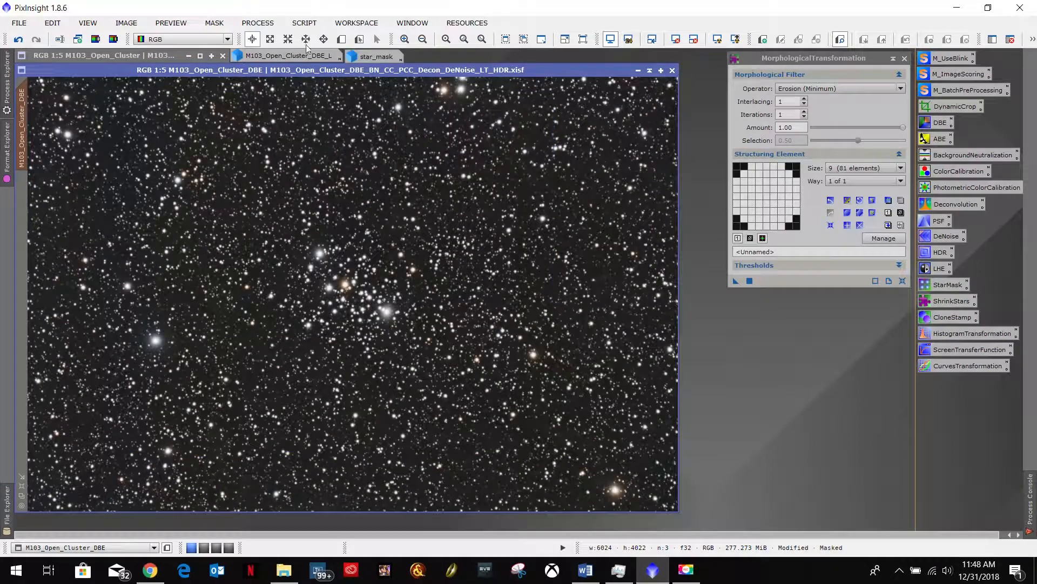
- Display the star mask overlay on the M103 image and inspect how it covers the stars up close
left_click(218, 23)
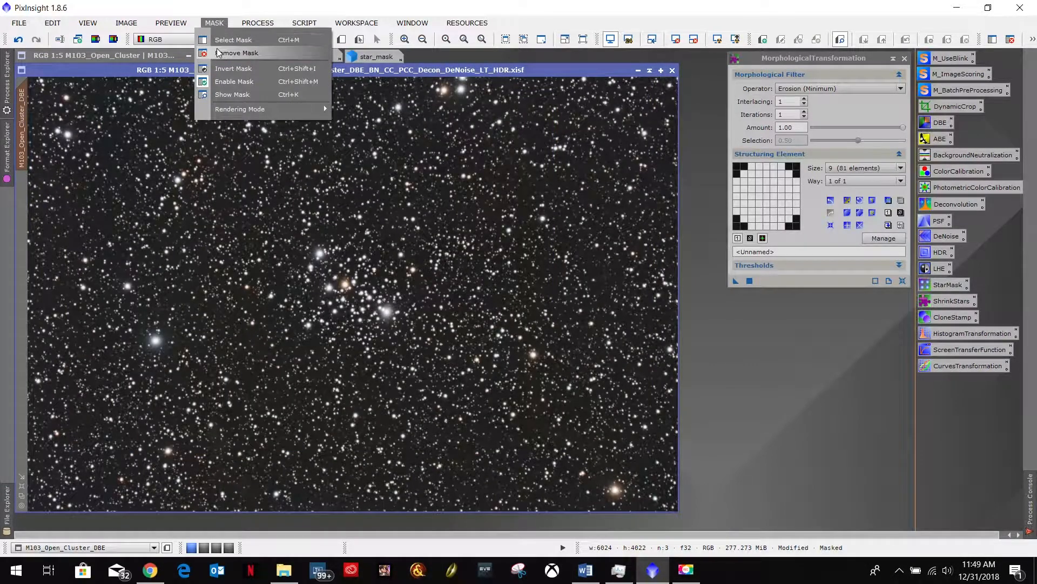
left_click(233, 94)
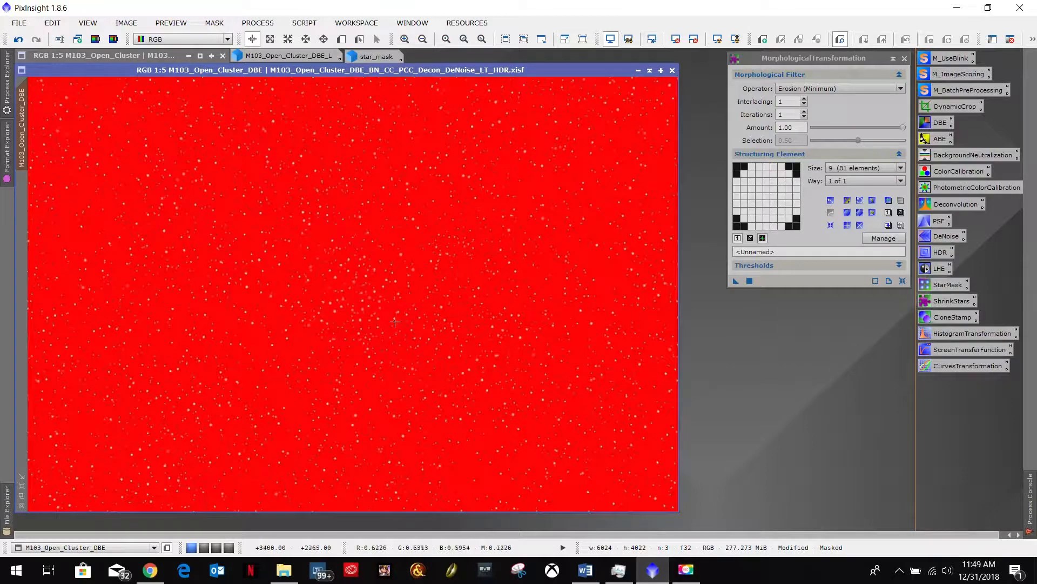
scroll(363, 261, "up", 5)
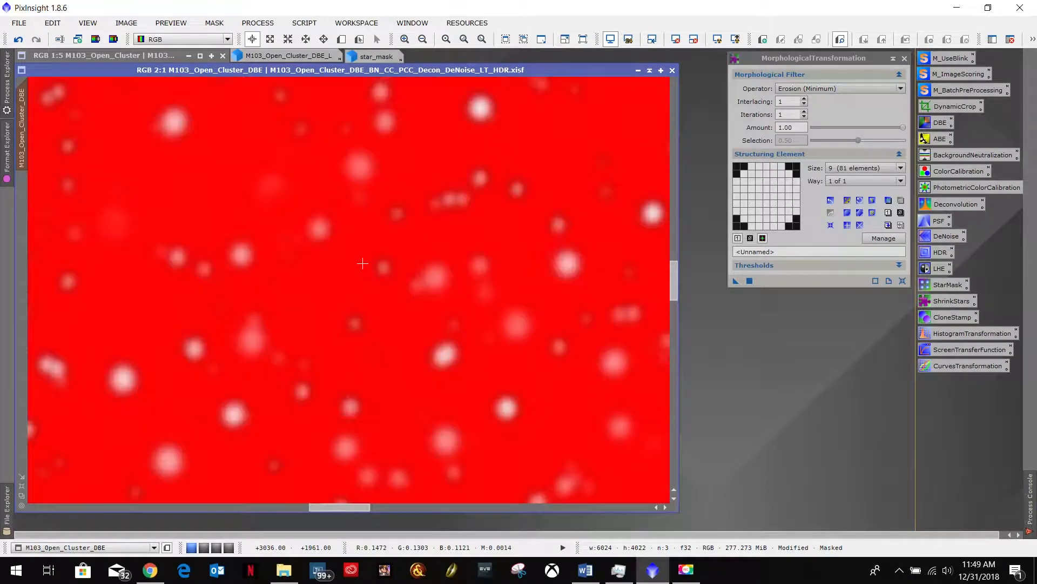
scroll(363, 263, "down", 5)
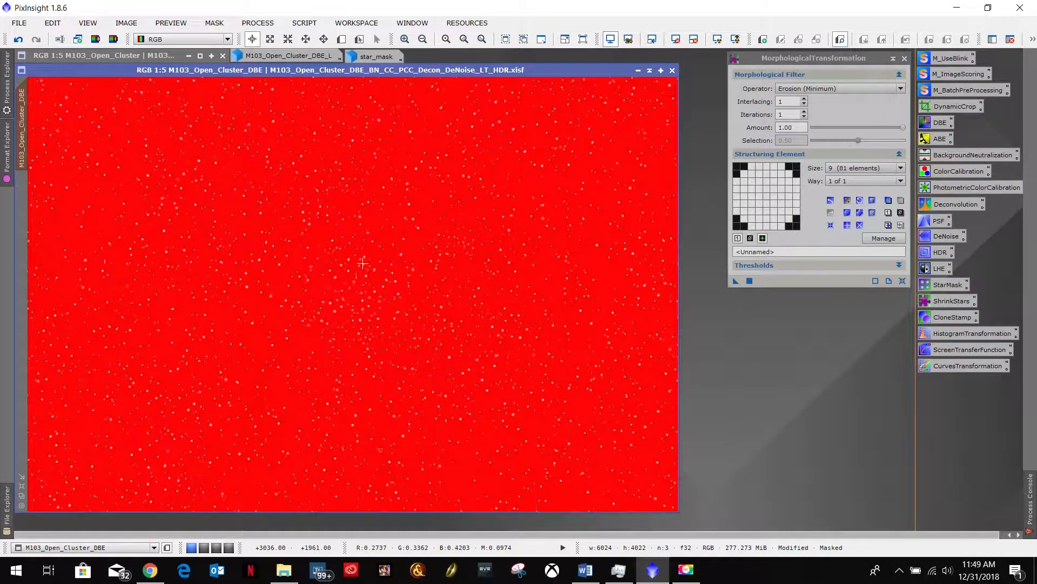
- Check the Word notes, then remove the M103 image's mask and reapply star_mask, minimizing it again
left_click(295, 57)
key("alt+Tab")
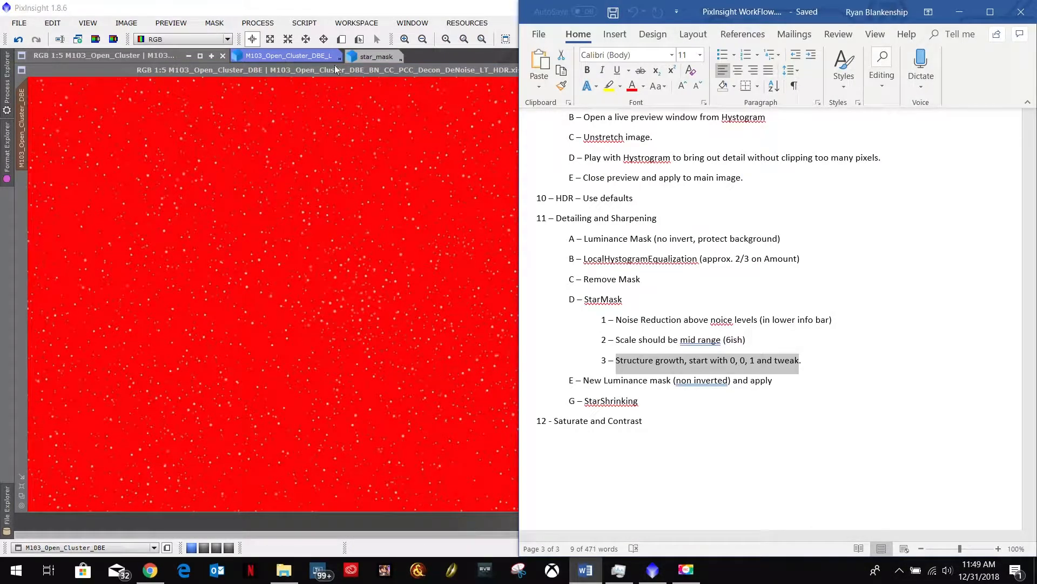
left_click(219, 23)
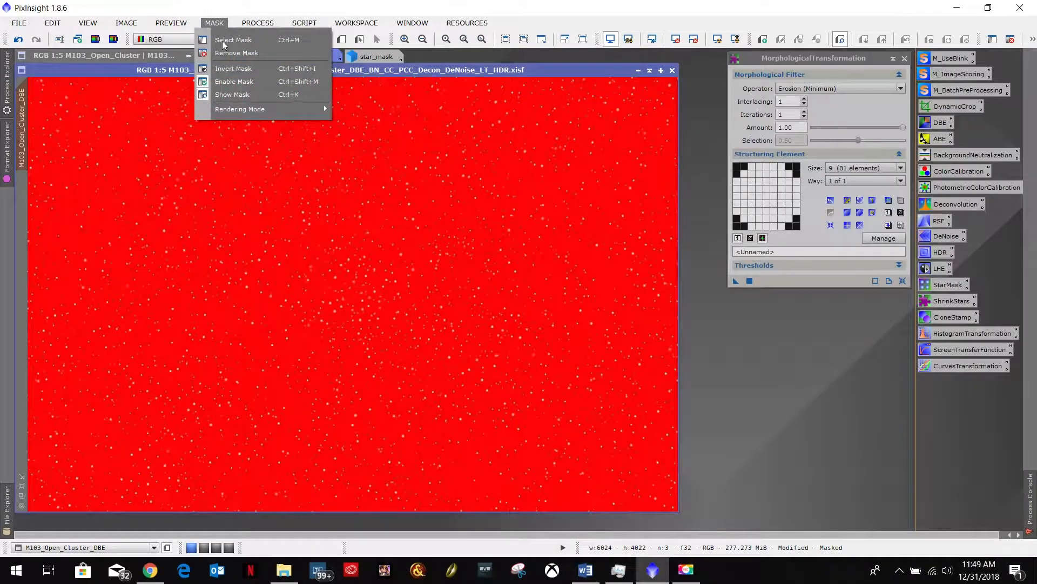
left_click(236, 53)
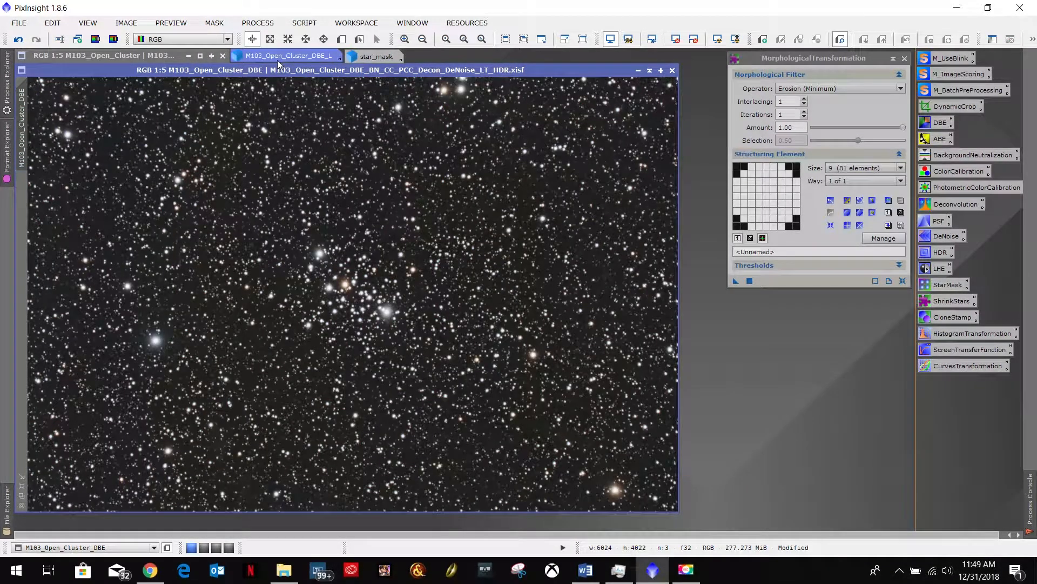
left_click(377, 57)
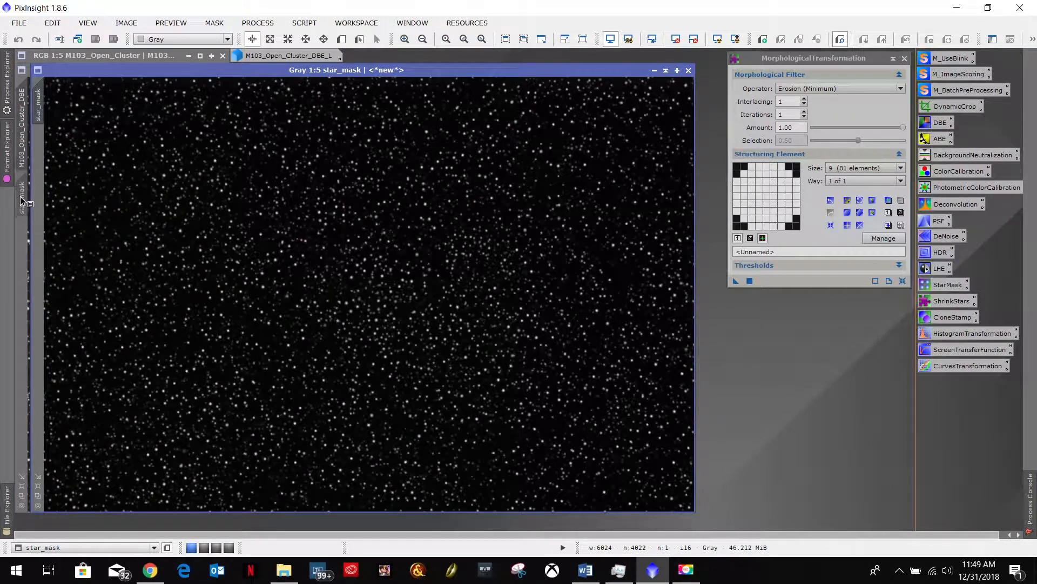
left_click(7, 145)
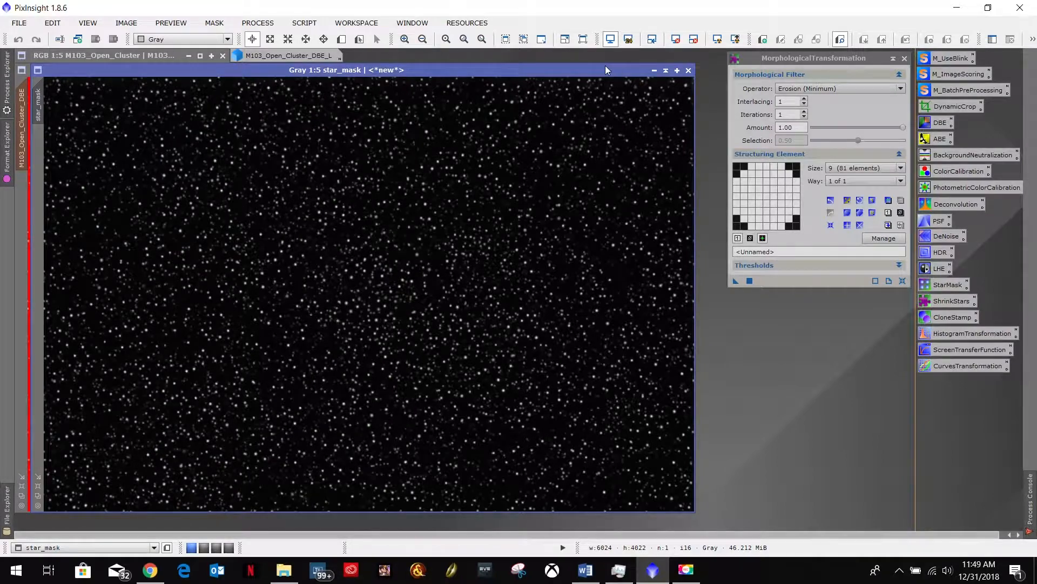
left_click(654, 70)
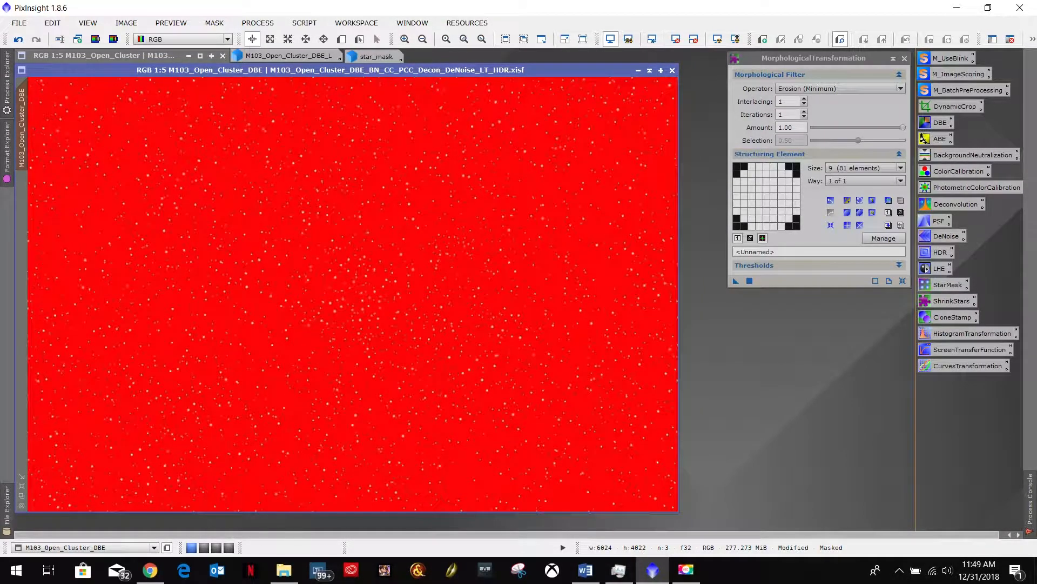
- Hide the mask overlay on the M103 image and apply the MorphologicalTransformation erosion through star_mask
left_click(214, 23)
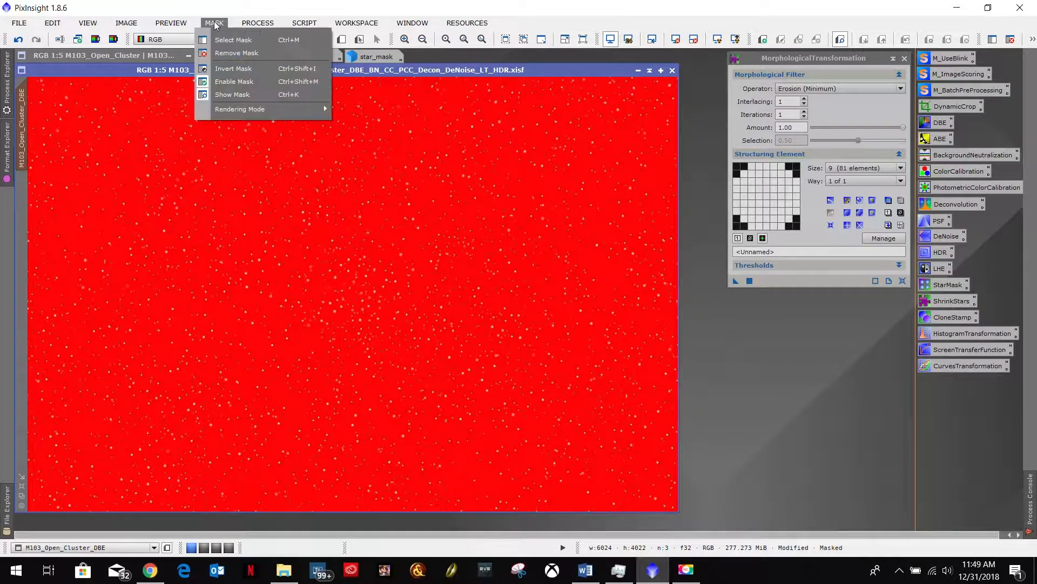
left_click(219, 95)
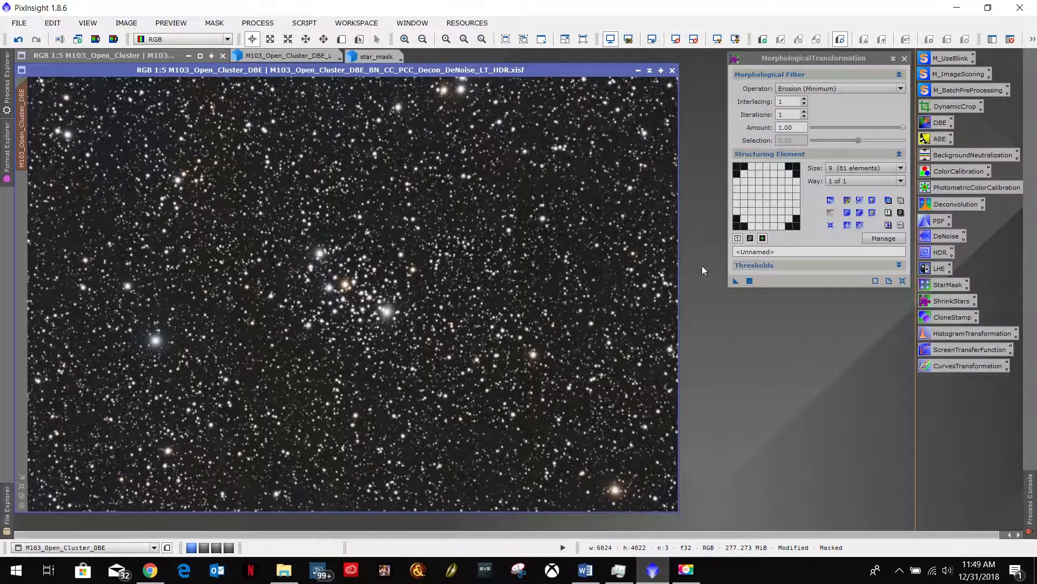
left_click_drag(735, 280, 457, 313)
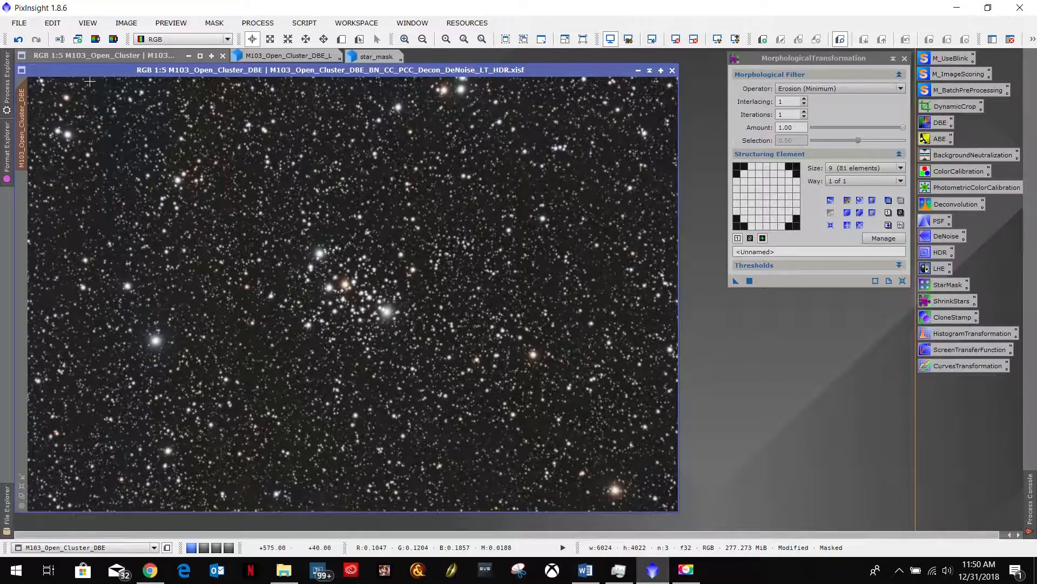
- Compare the cluster's stars with and without the MorphologicalTransformation by repeatedly undoing and redoing it
left_click(18, 41)
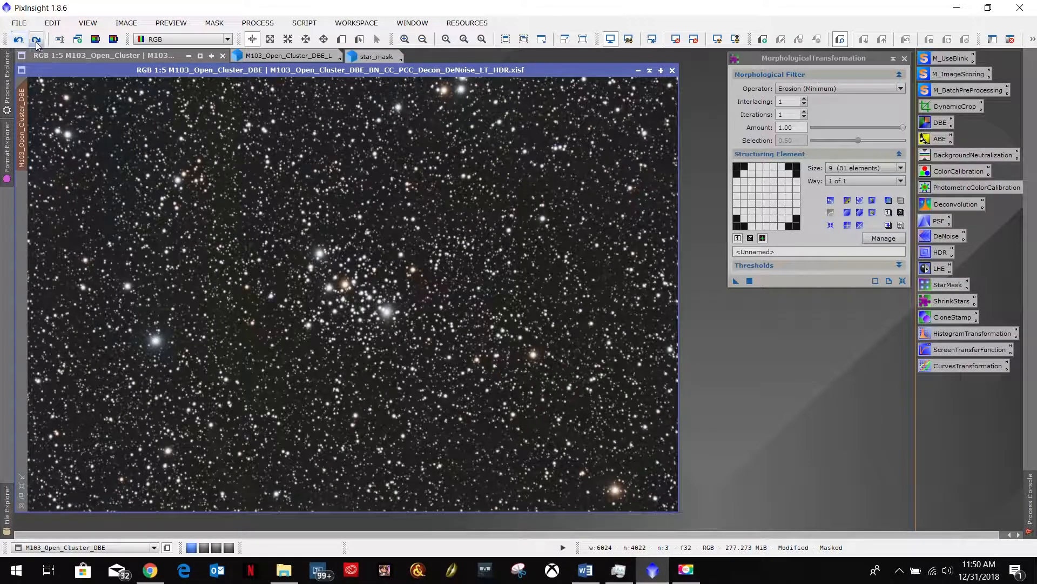
scroll(258, 284, "up", 5)
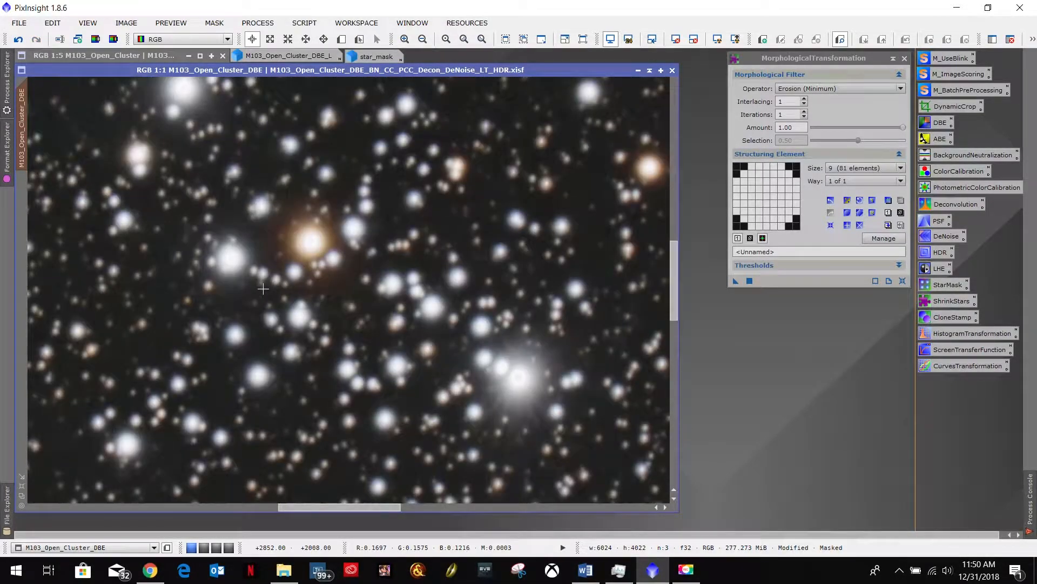
scroll(263, 289, "down", 1)
left_click(18, 40)
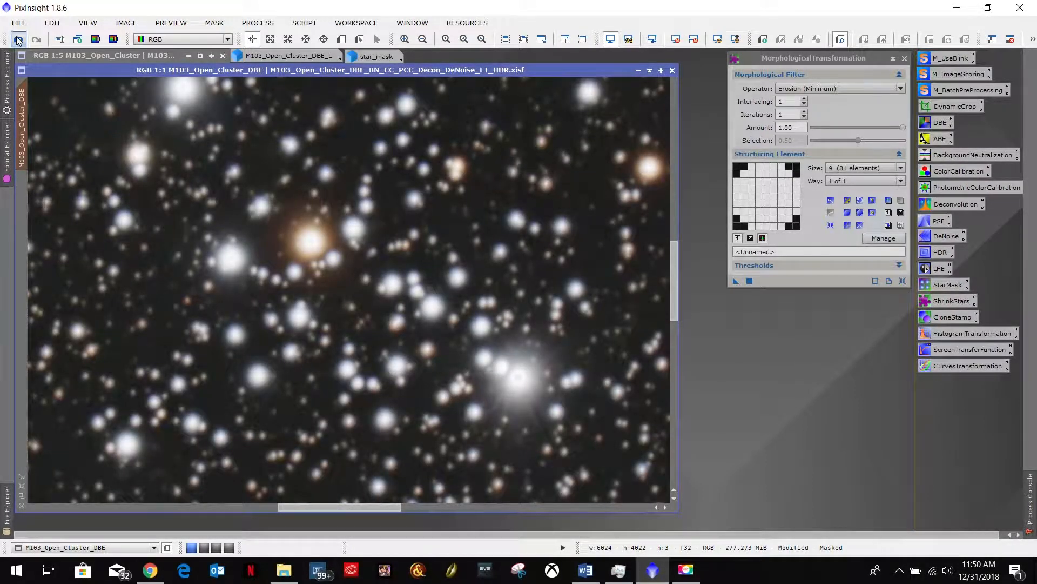
left_click(36, 41)
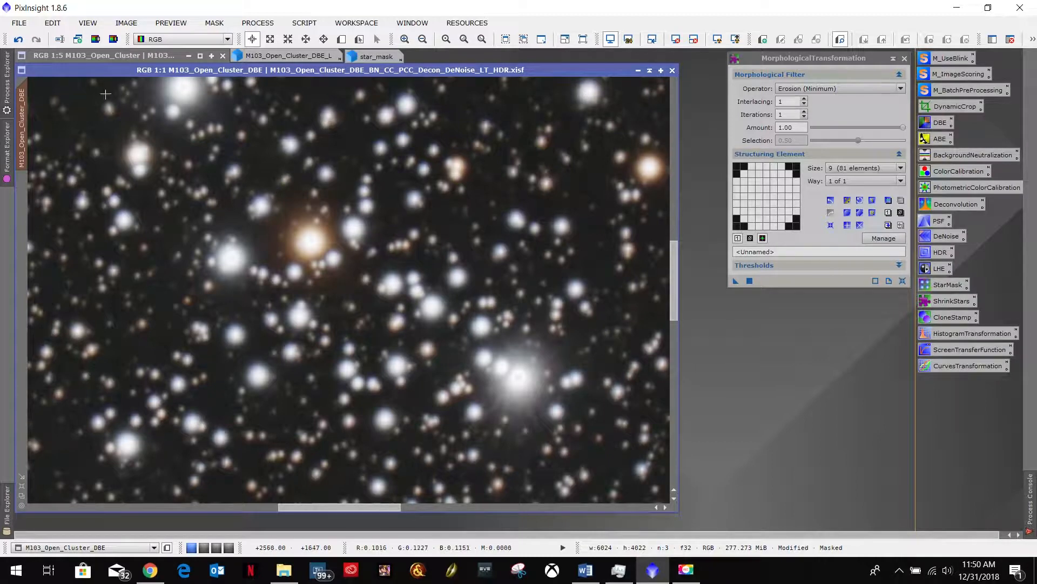
left_click(22, 41)
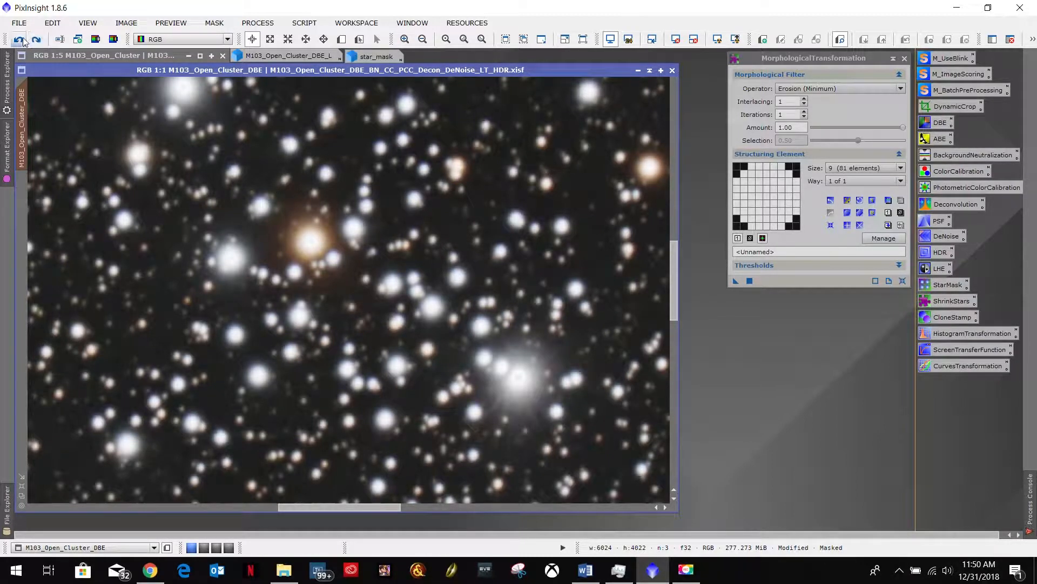
left_click(36, 40)
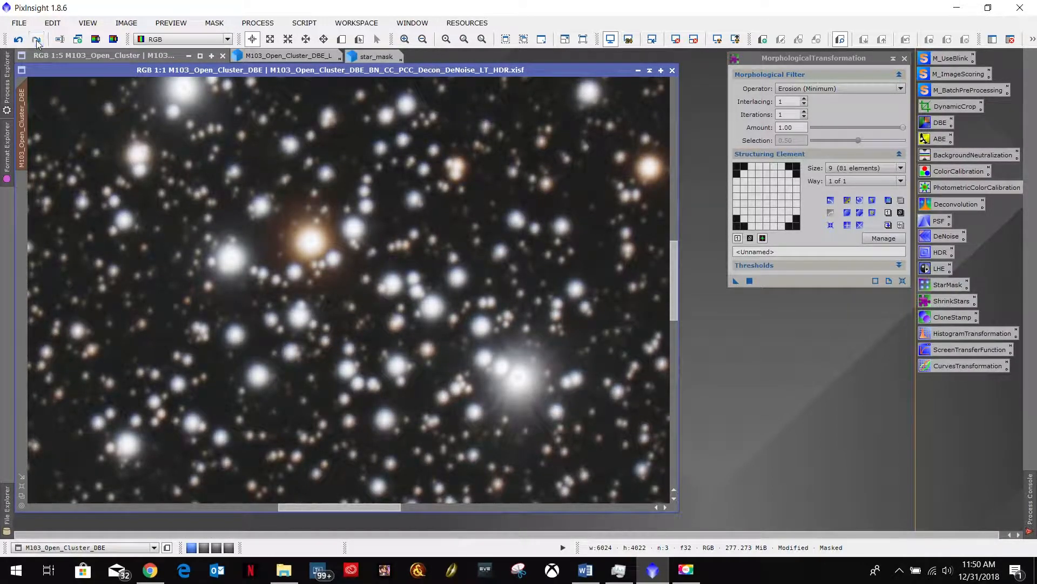
left_click(18, 39)
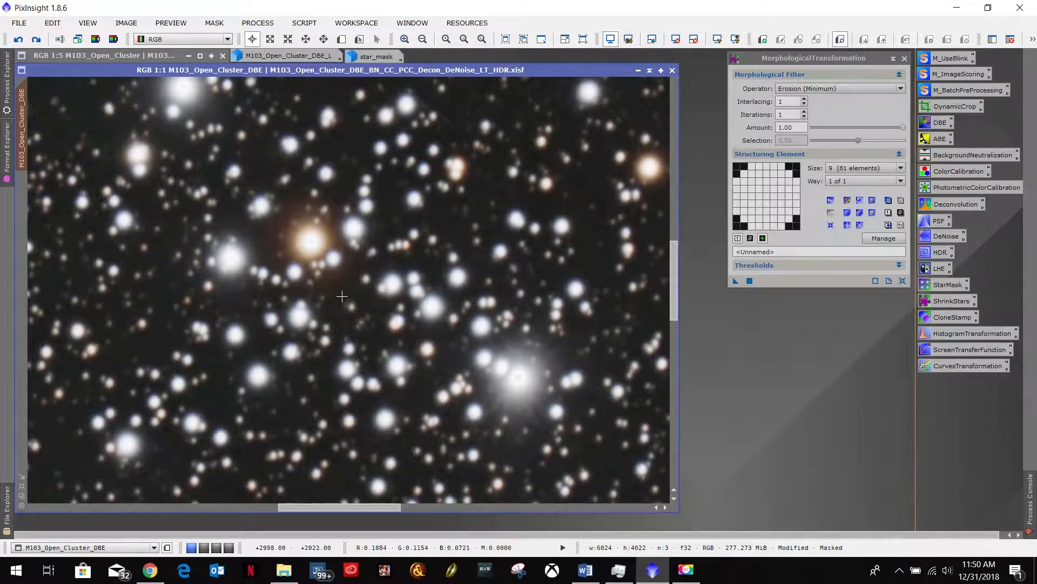
left_click(36, 39)
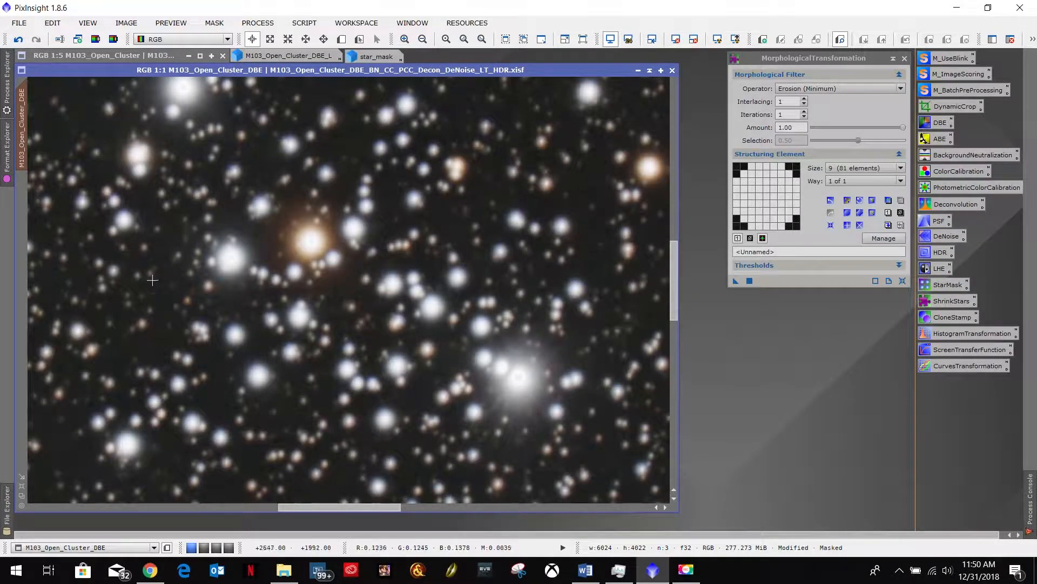
- Inspect the reduced stars near the bright orange star up close, then return to the full image
scroll(233, 315, "up", 1)
scroll(234, 315, "up", 1)
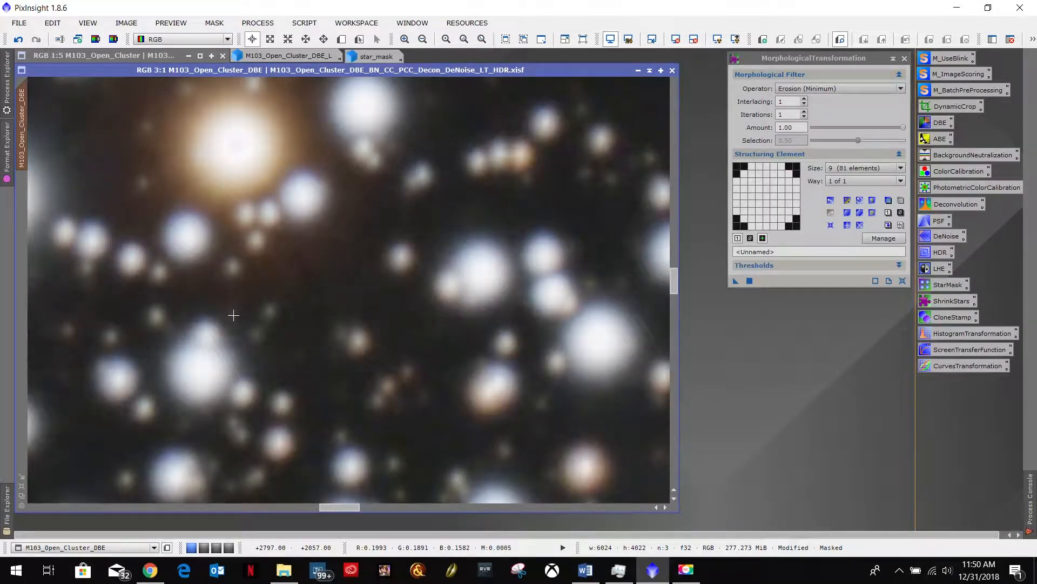
scroll(233, 315, "down", 2)
scroll(233, 315, "down", 1)
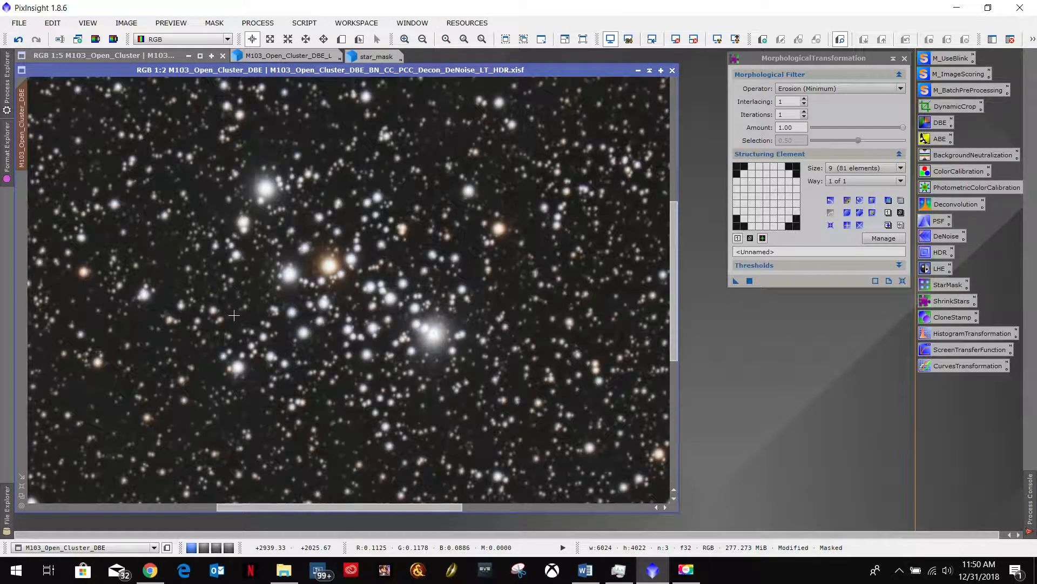
scroll(233, 315, "down", 3)
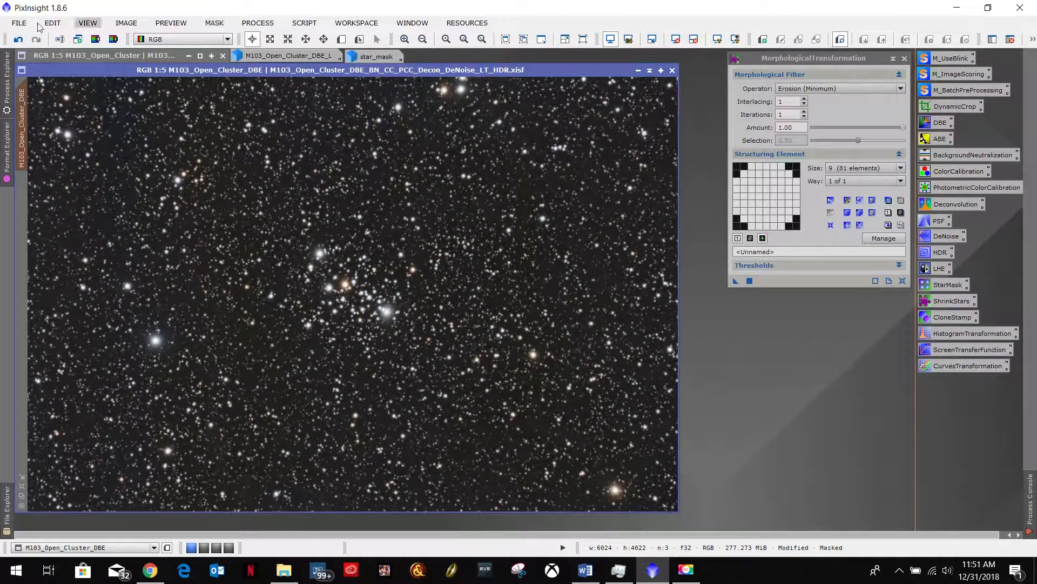
- Undo the star-masked MorphologicalTransformation and remove star_mask from the M103 image
left_click(19, 42)
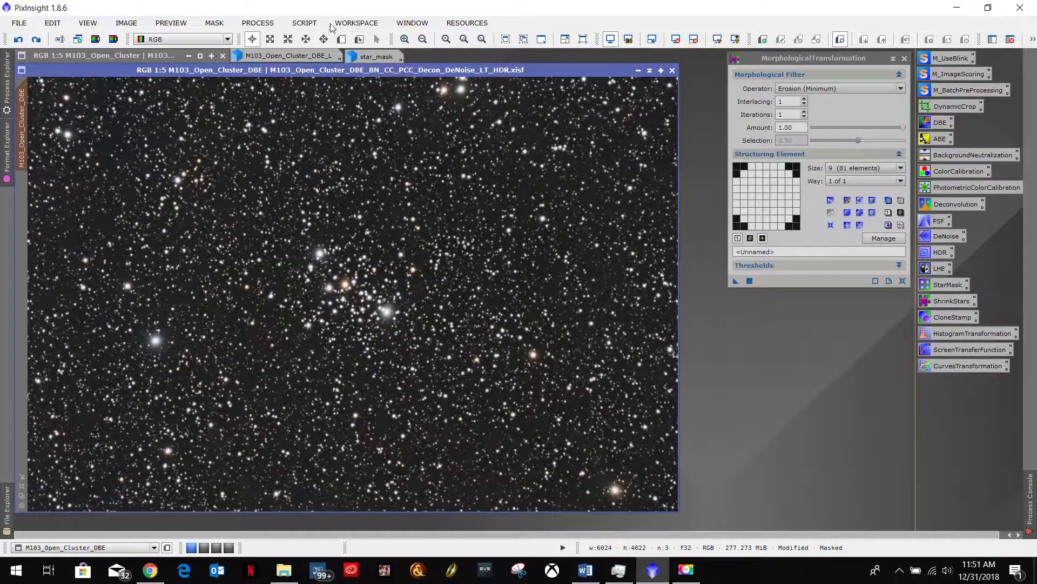
left_click(214, 23)
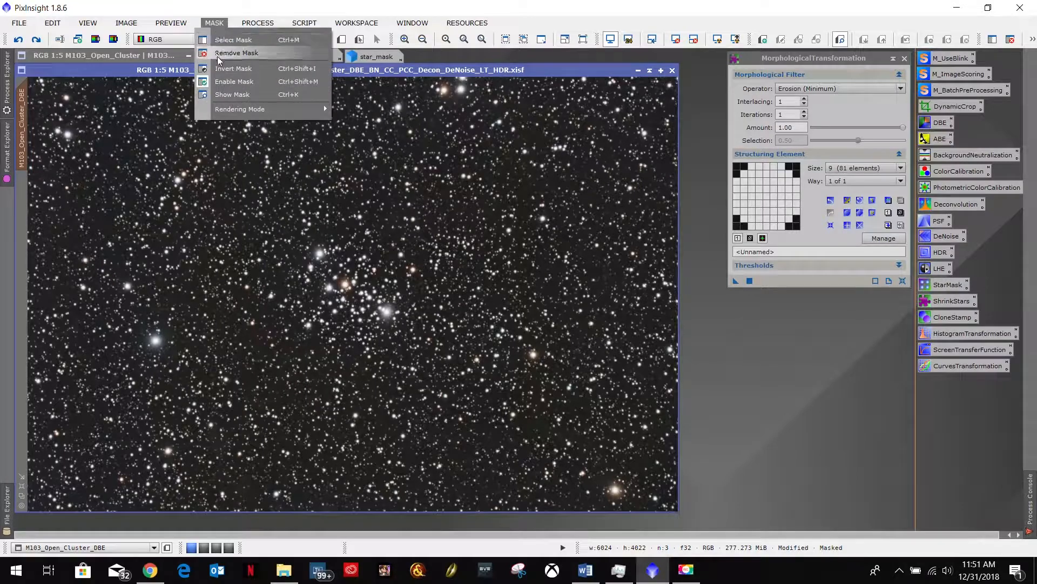
left_click(217, 51)
- Apply the minimized luminance image M103_Open_Cluster_DBE_L as the mask, minimize it again, and run the MorphologicalTransformation erosion on the M103 image
double_click(277, 54)
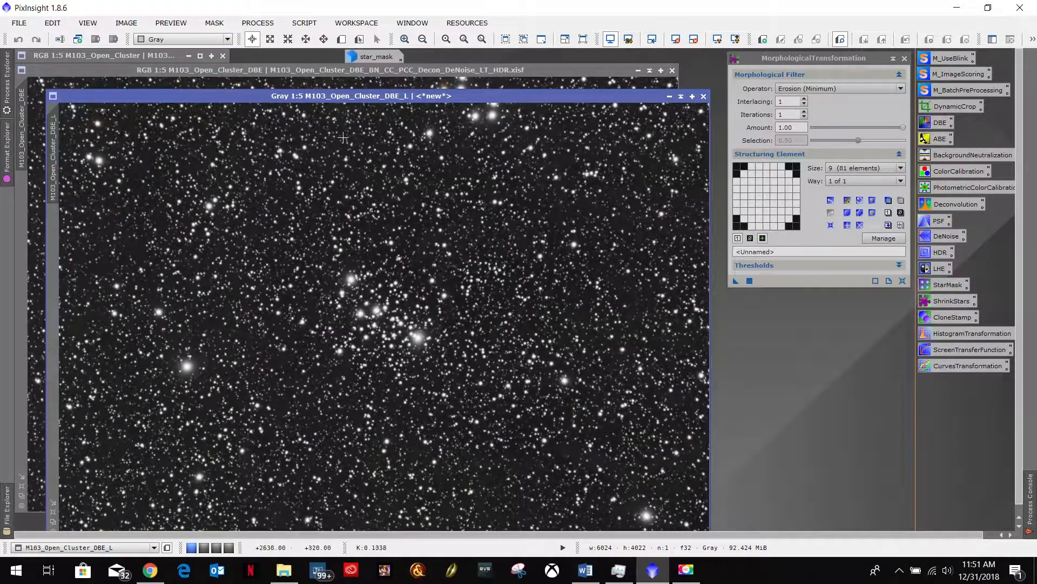
left_click_drag(51, 152, 20, 220)
left_click(670, 98)
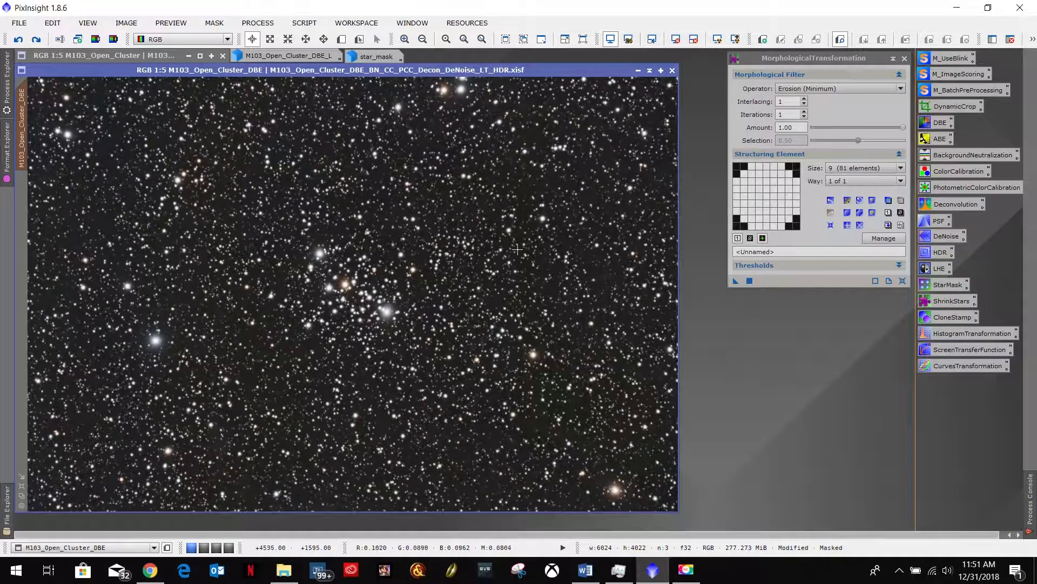
left_click(736, 281)
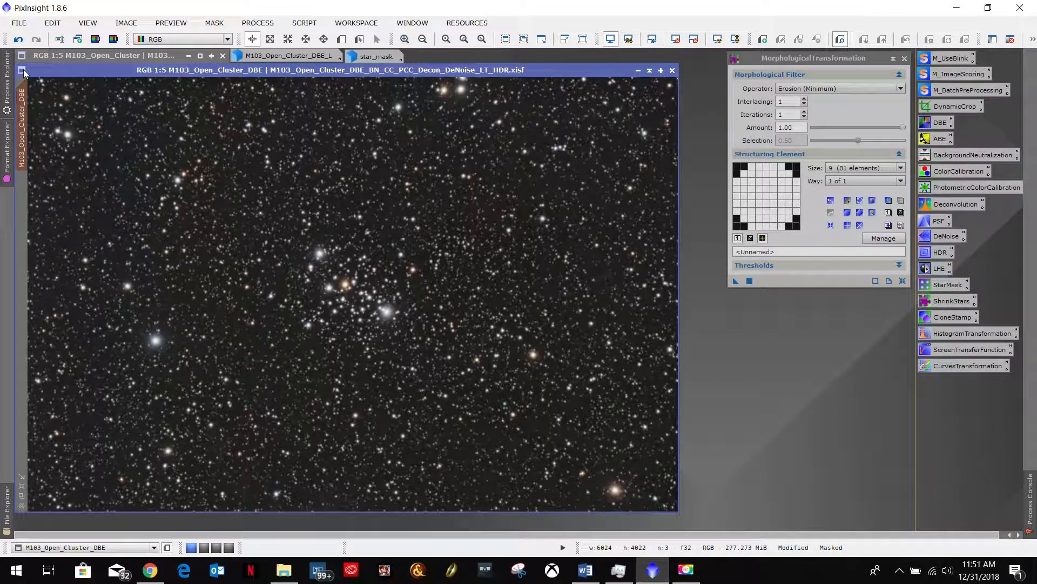
- Compare the luminance-masked star reduction with the previous state, both at full view and close up, keeping the reduction applied
left_click(20, 40)
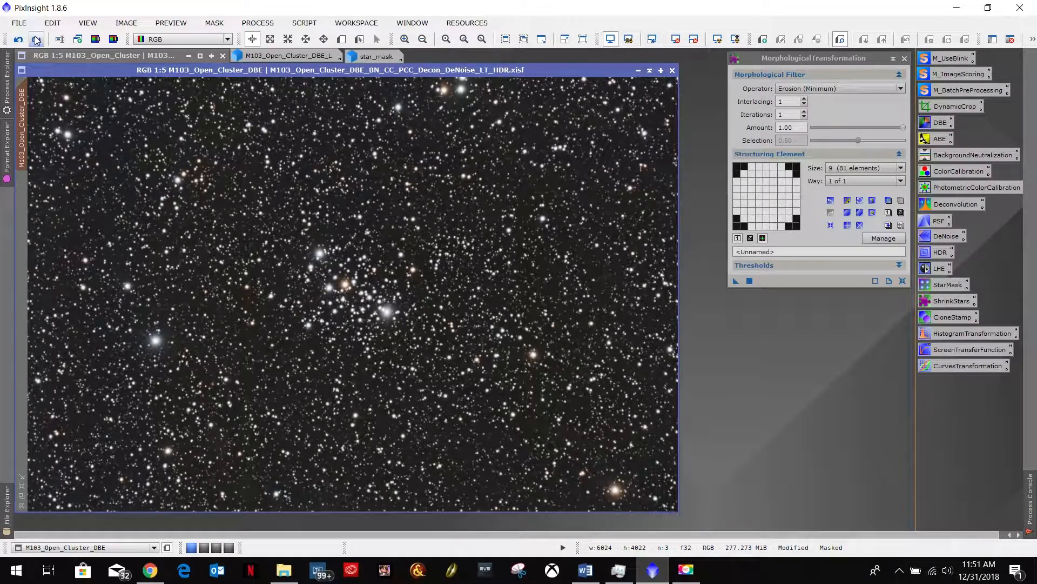
scroll(236, 268, "up", 3)
scroll(237, 268, "up", 1)
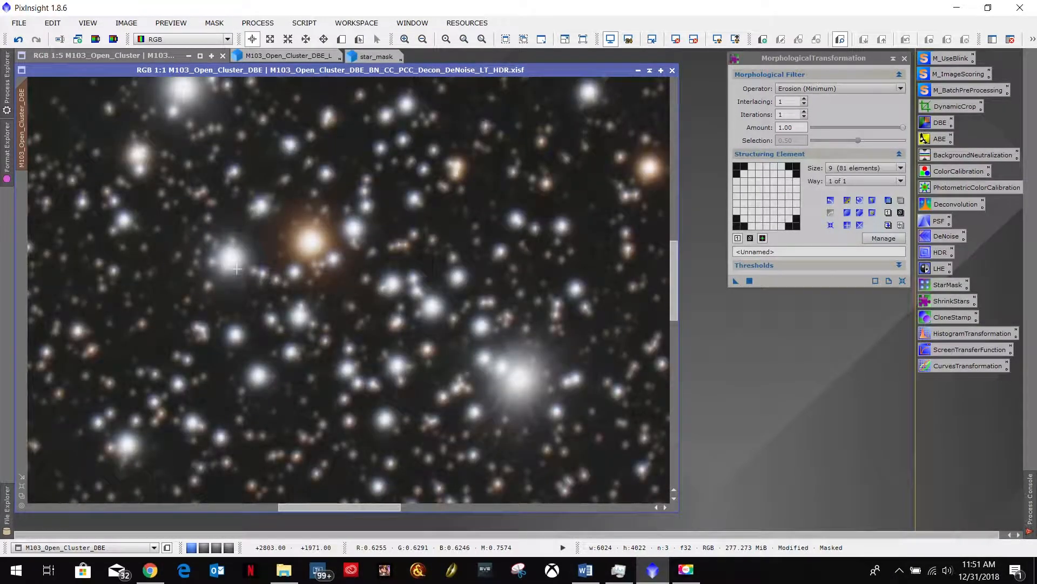
scroll(237, 268, "up", 1)
scroll(237, 268, "down", 1)
left_click(18, 41)
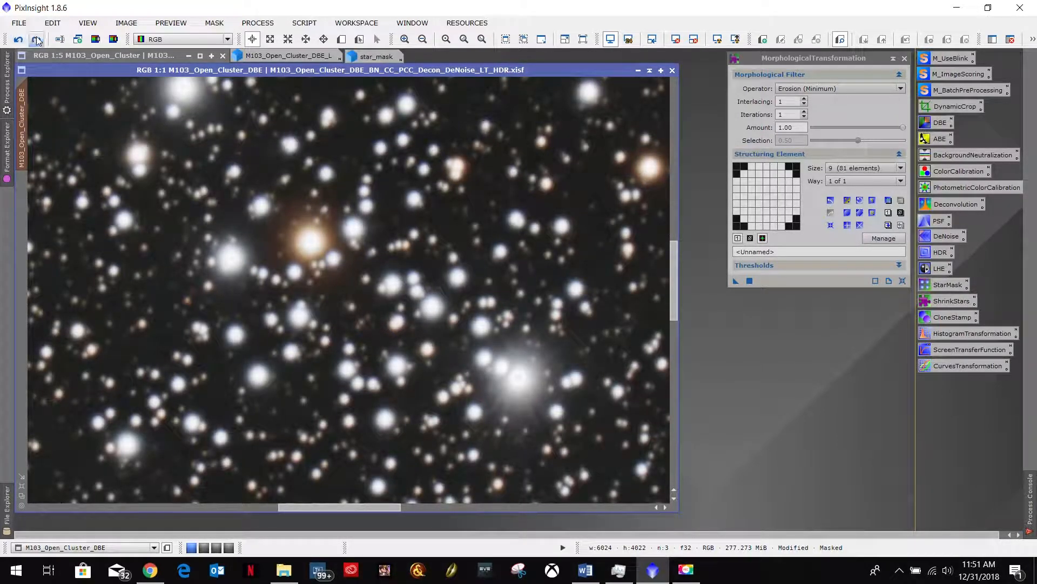
left_click(37, 40)
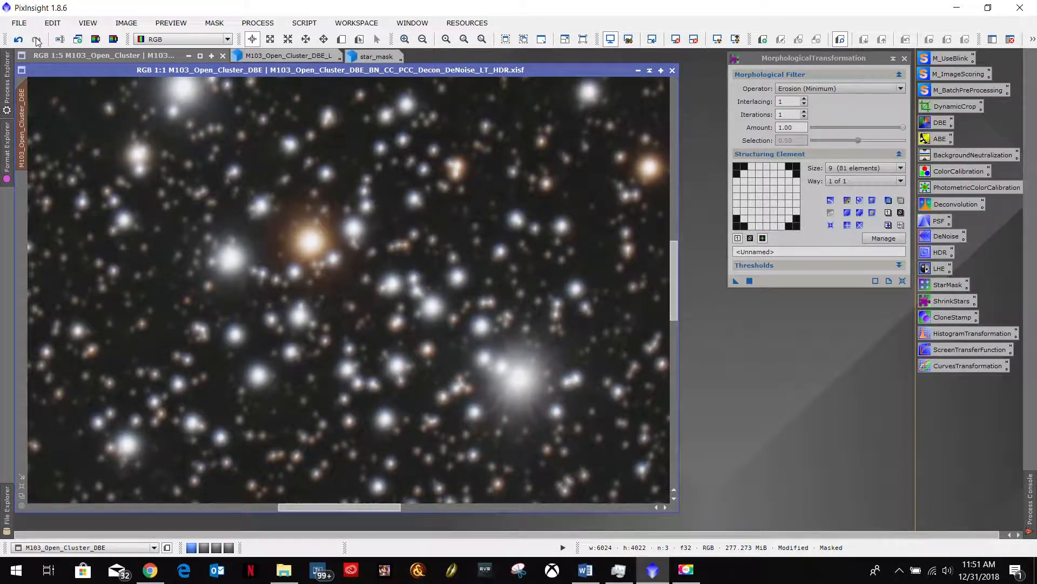
scroll(300, 245, "down", 2)
scroll(300, 245, "down", 2)
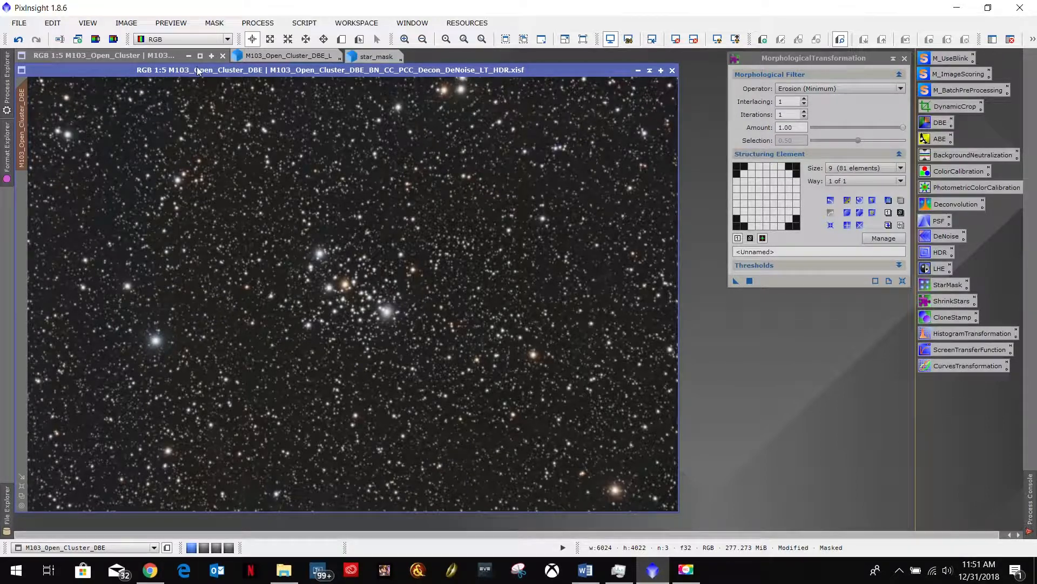
- Replace the luminance mask on the M103 image with star_mask and minimize the star mask window
left_click(214, 23)
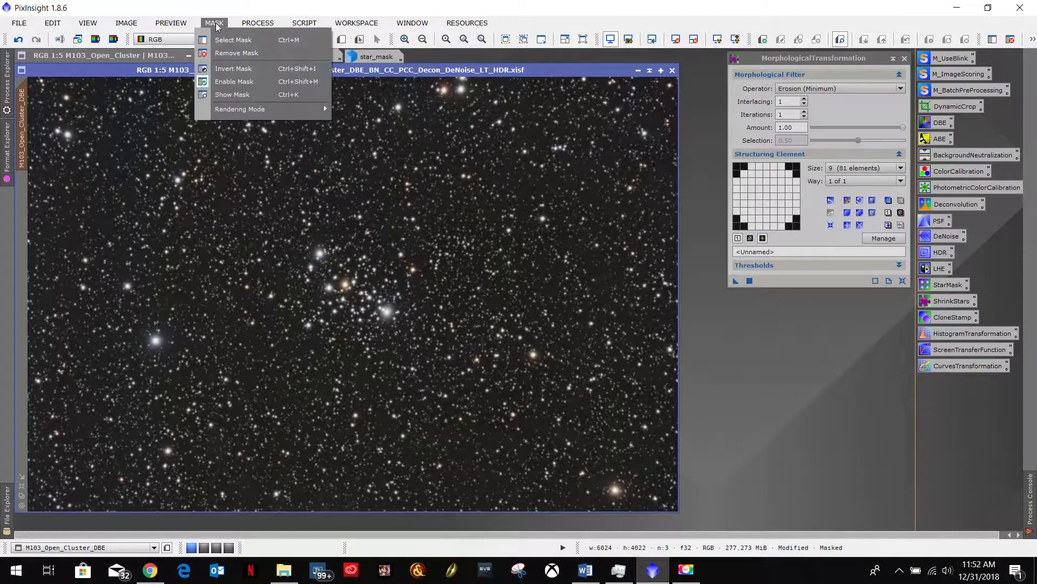
left_click(218, 52)
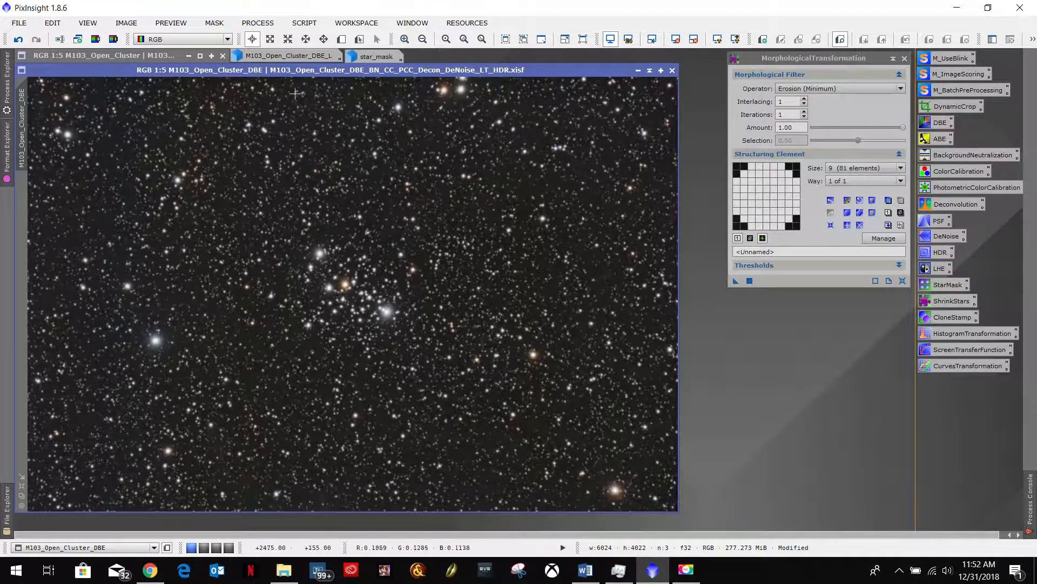
left_click(376, 56)
left_click_drag(40, 109, 22, 209)
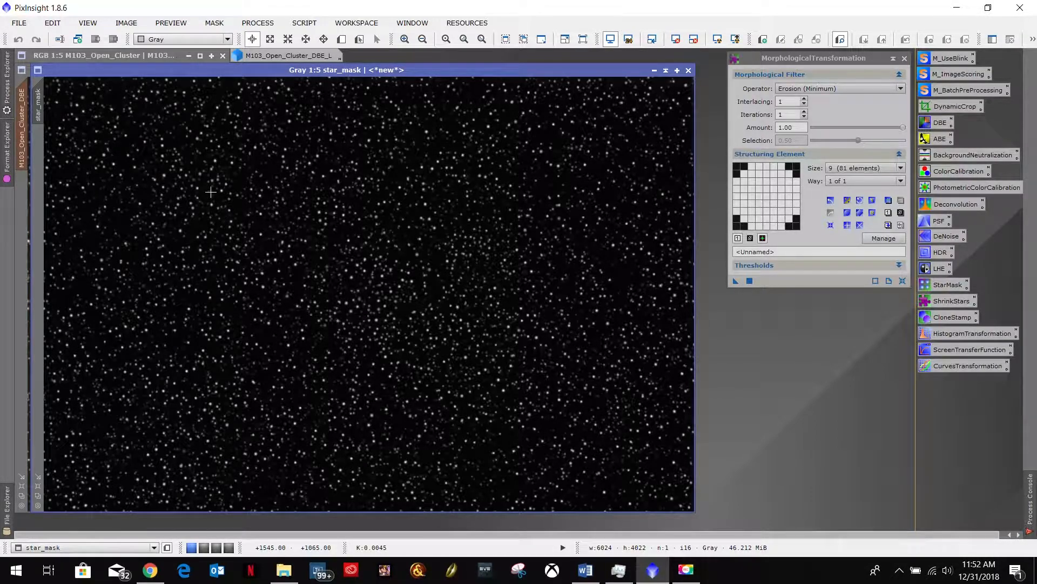
left_click(655, 70)
left_click(654, 70)
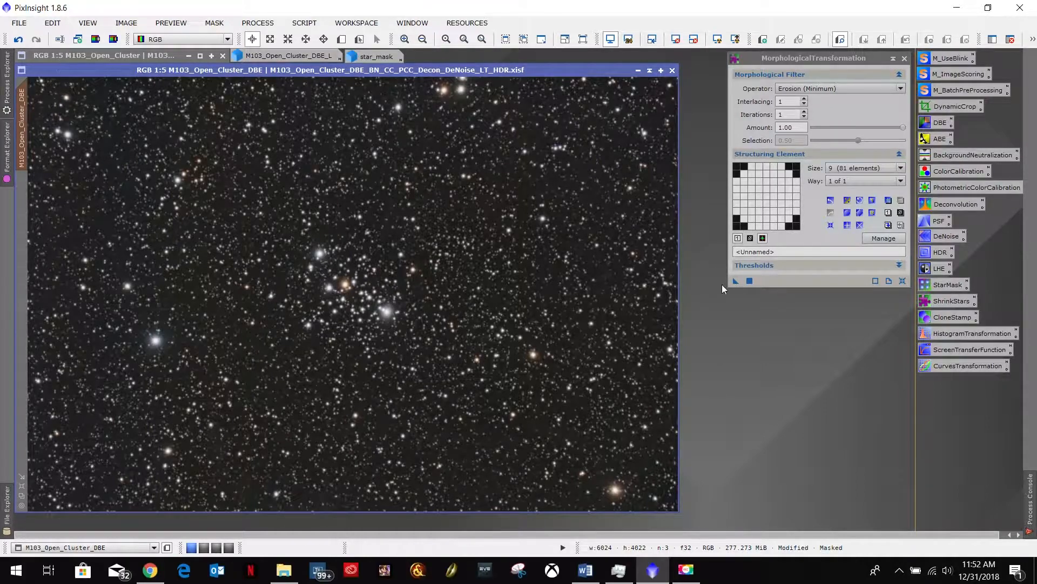
- Run the MorphologicalTransformation erosion on the star-masked M103 image and remove the mask
left_click_drag(735, 281, 429, 286)
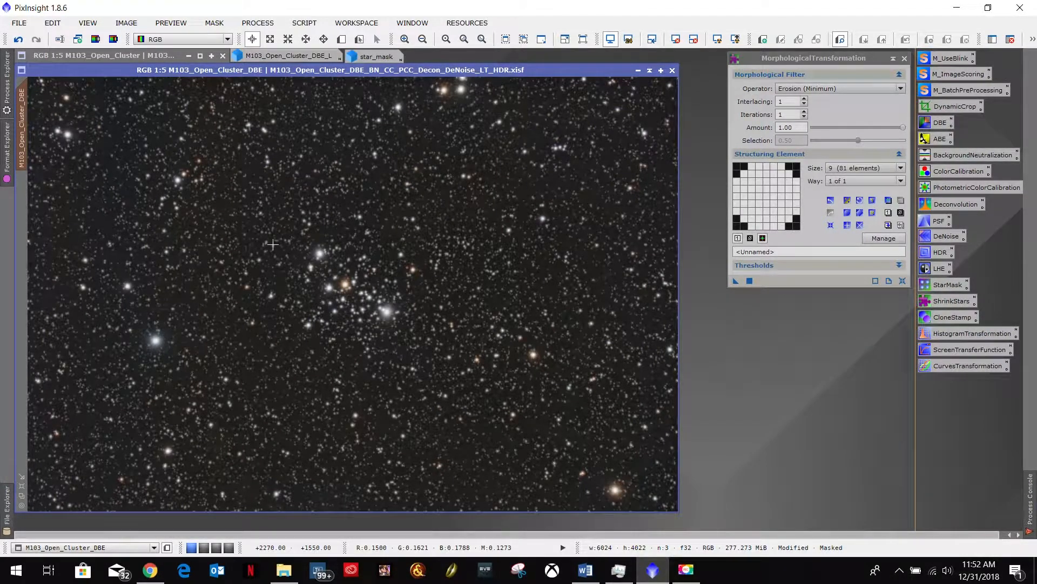
scroll(272, 245, "up", 5)
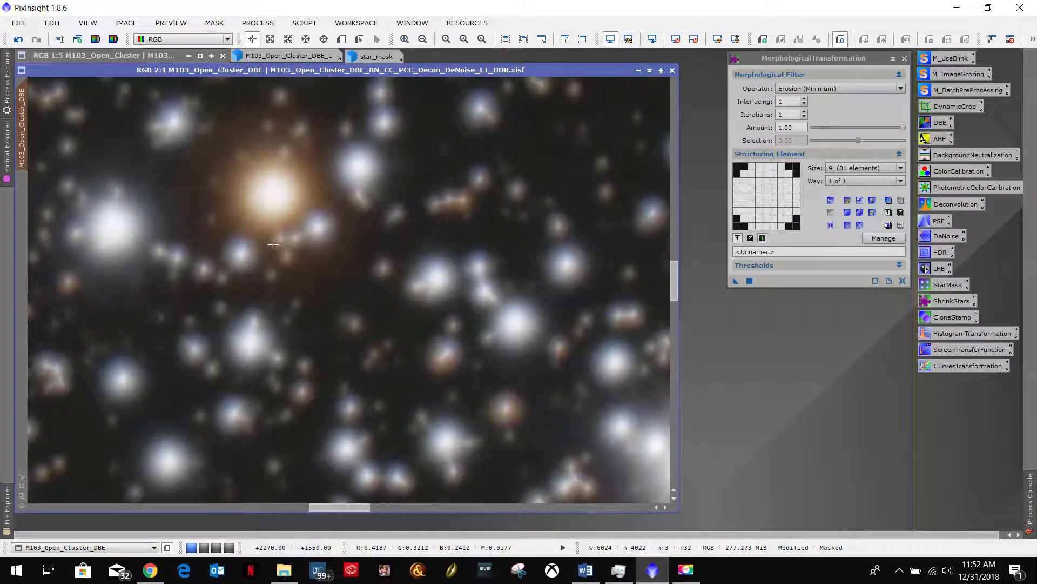
scroll(273, 245, "down", 1)
scroll(272, 245, "down", 4)
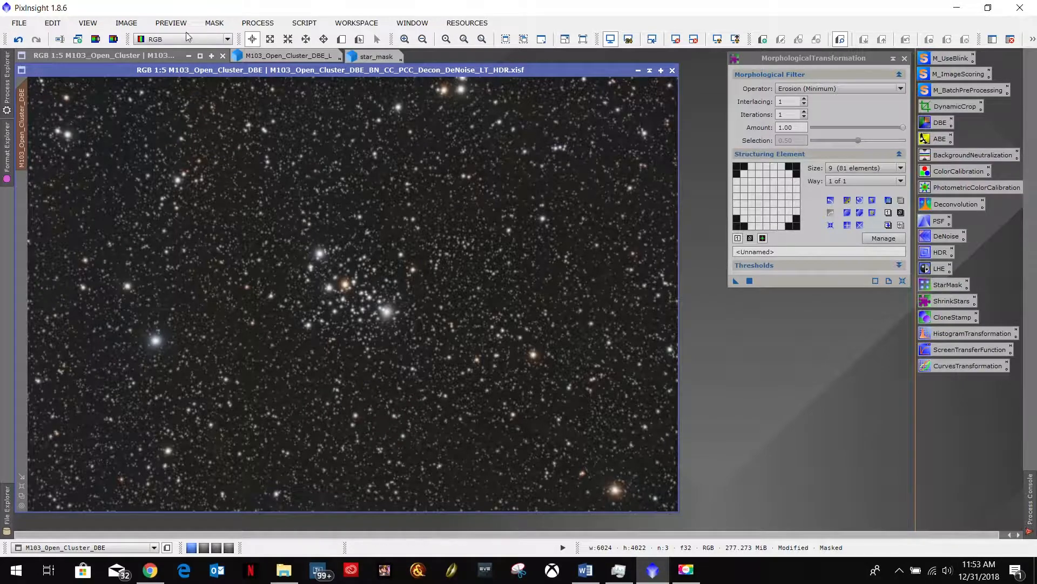
left_click(214, 23)
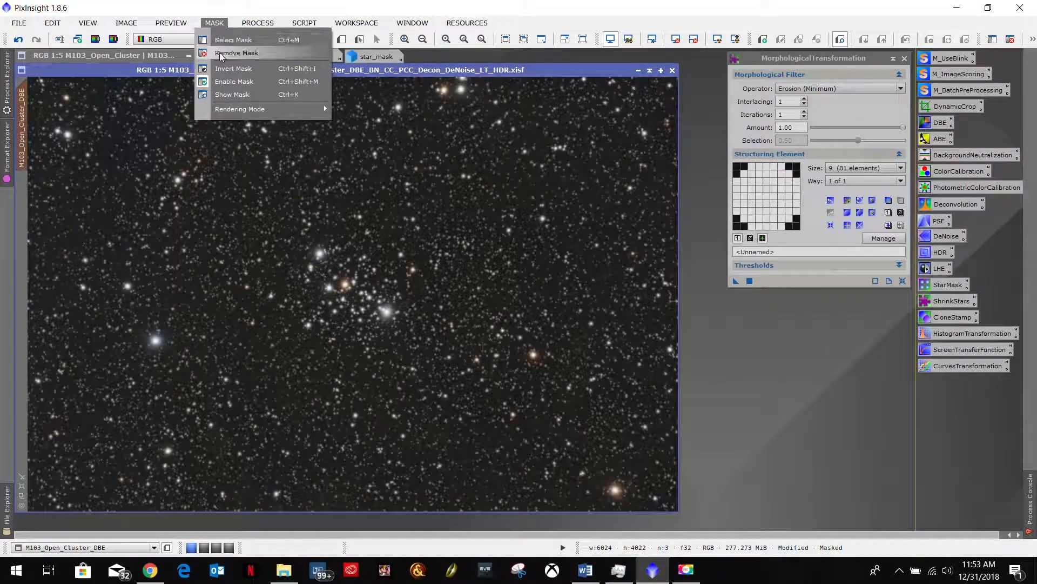
left_click(221, 48)
- Save the M103 image as M103_Open_Cluster_DBE_BN_CC_PCC_Decon_DeNoise_LT_HDR_Details.xisf with the default XISF options
left_click(19, 23)
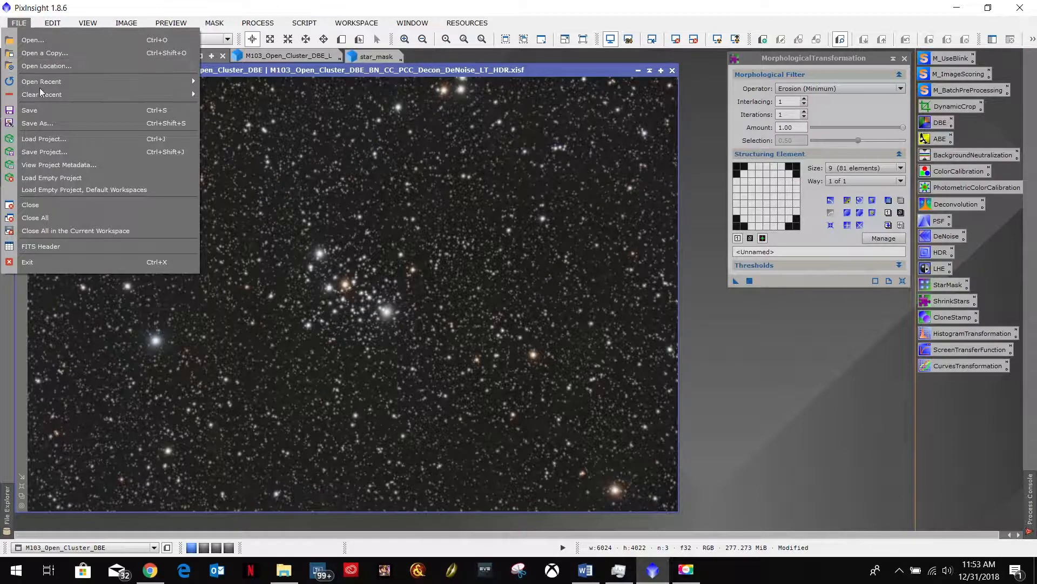
left_click(38, 125)
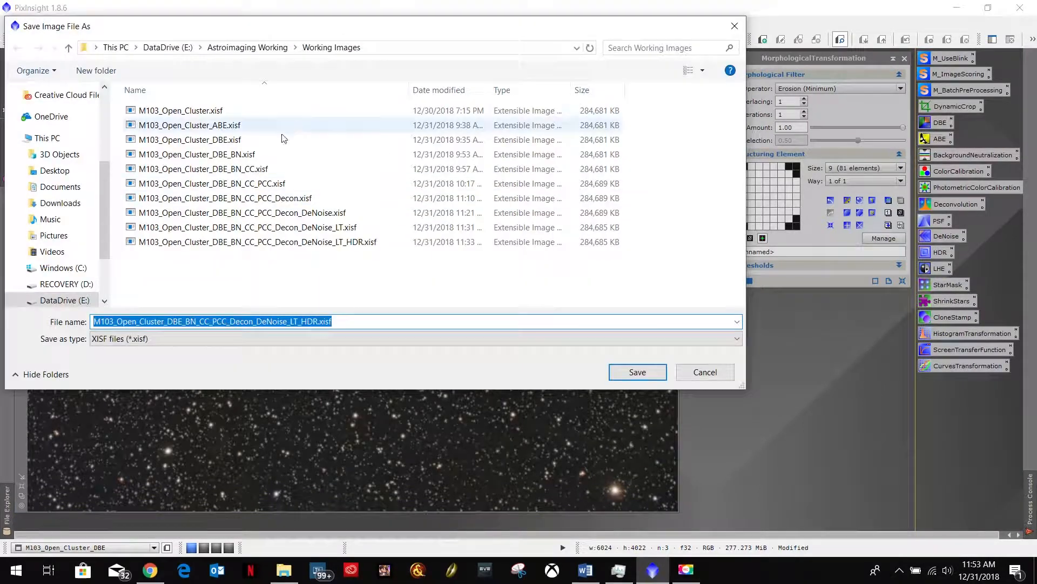
left_click(318, 321)
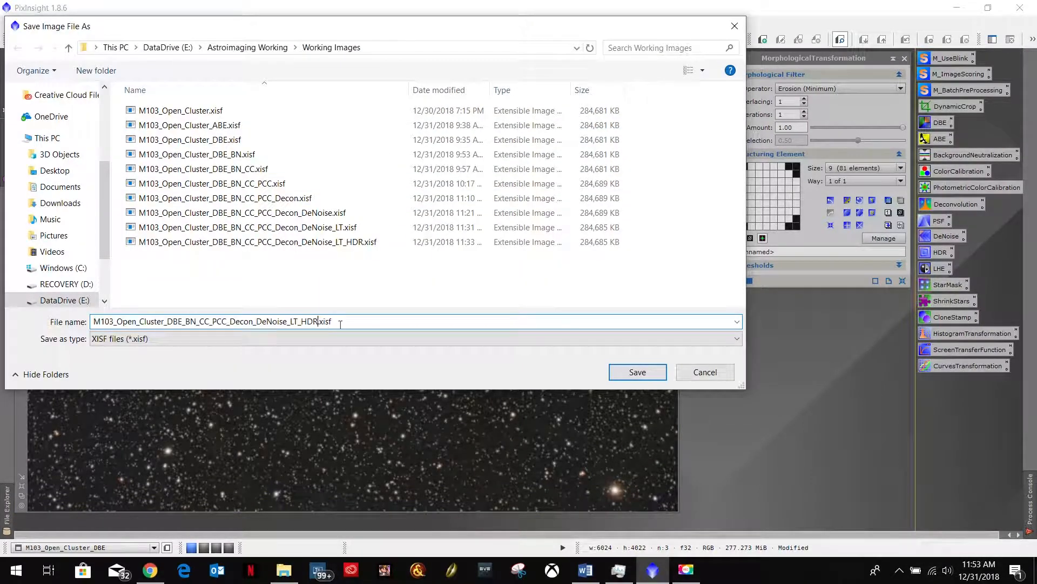
type("_Details")
left_click(636, 373)
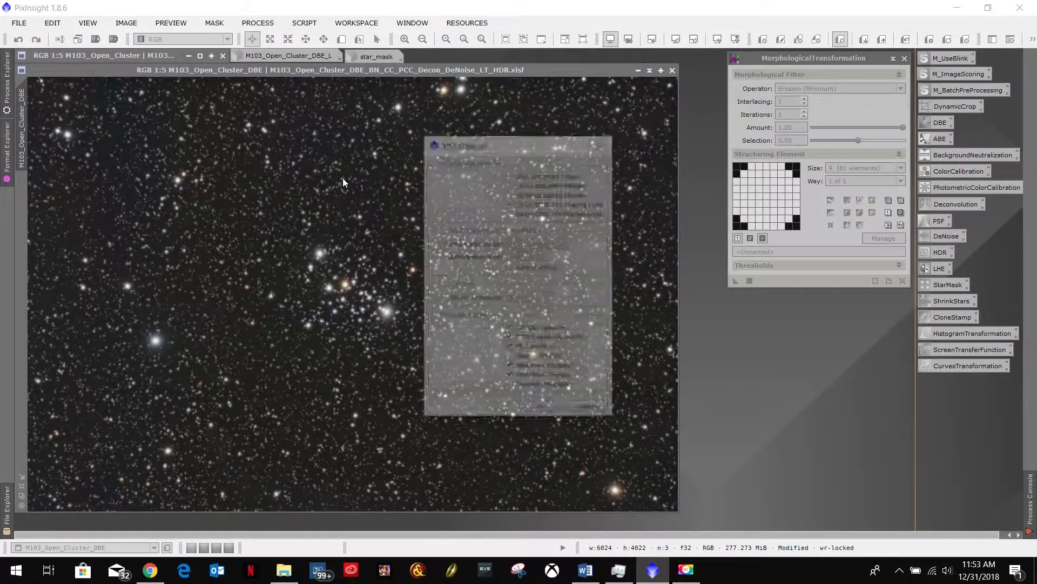
left_click(541, 410)
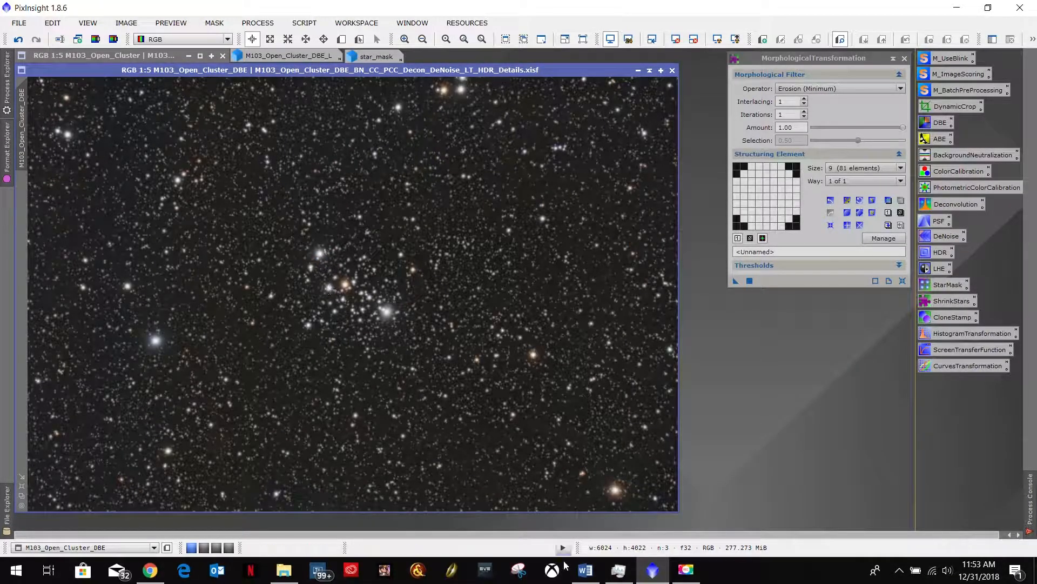
- Check the Word workflow notes for the stage following Detailing and Sharpening and return to the M103 image in PixInsight
left_click(586, 570)
left_click_drag(652, 423, 554, 422)
key("End")
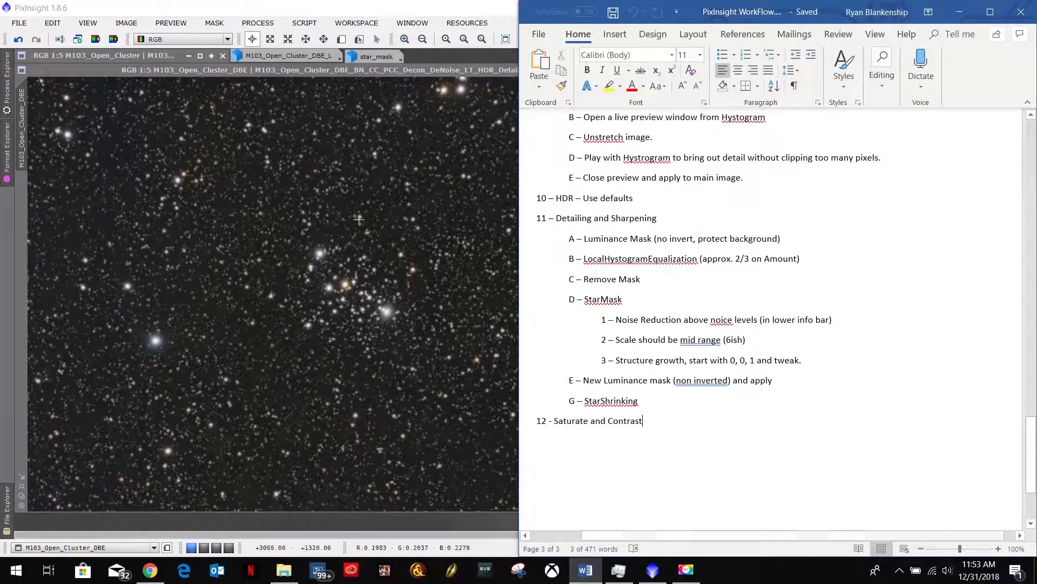
left_click(420, 71)
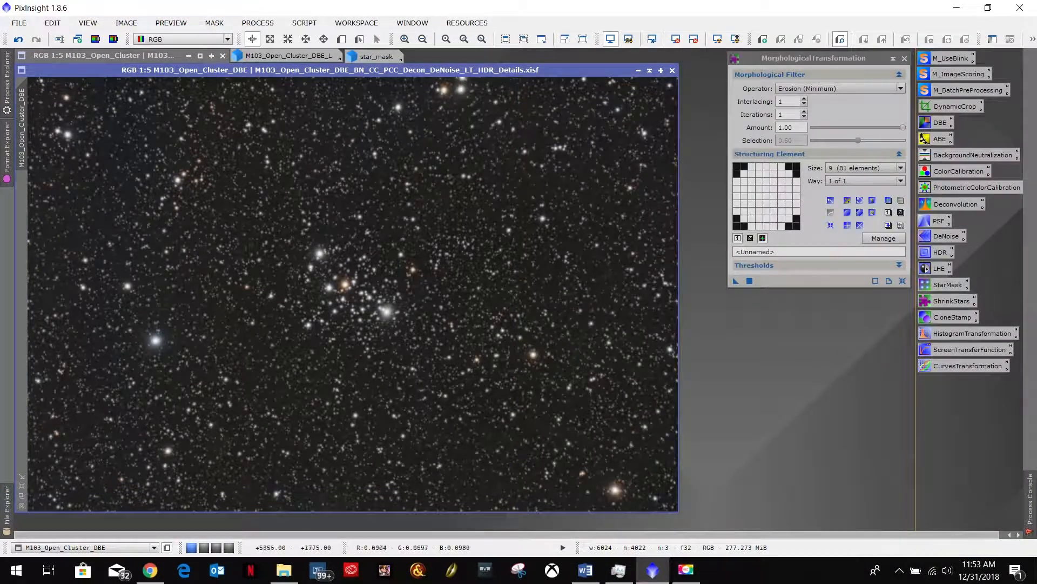